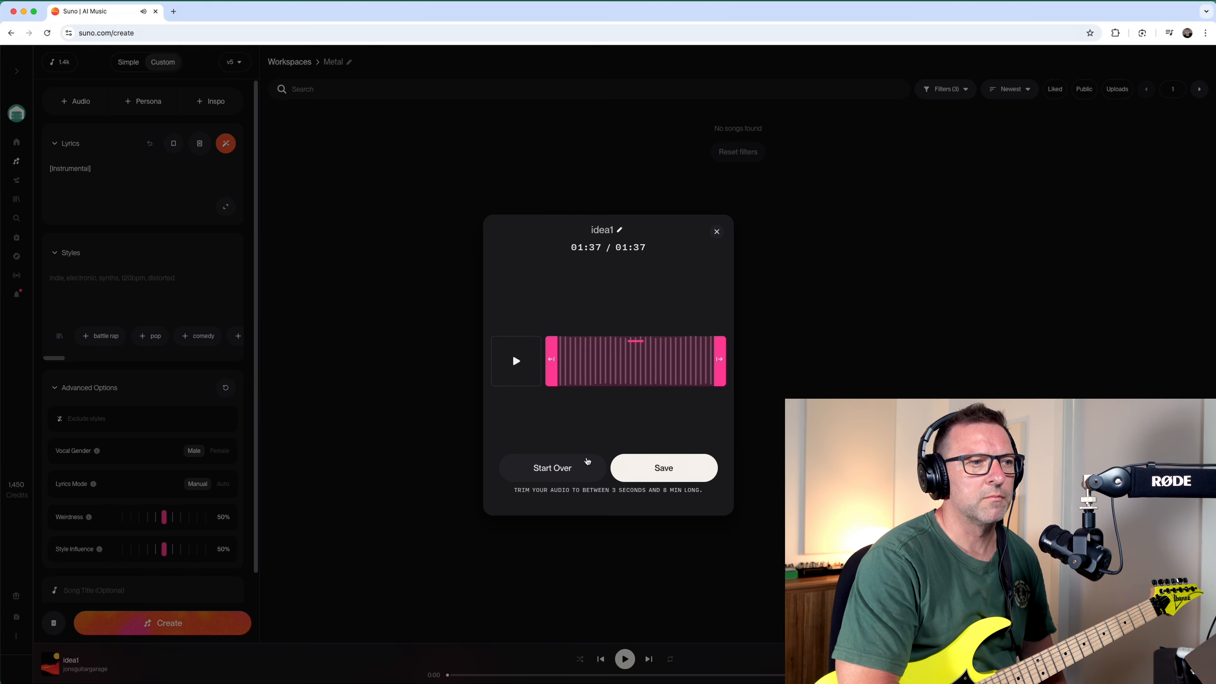
Save the full-length idea1 recording as an uploaded clip and continue with Cover as its use.
left_click(685, 467)
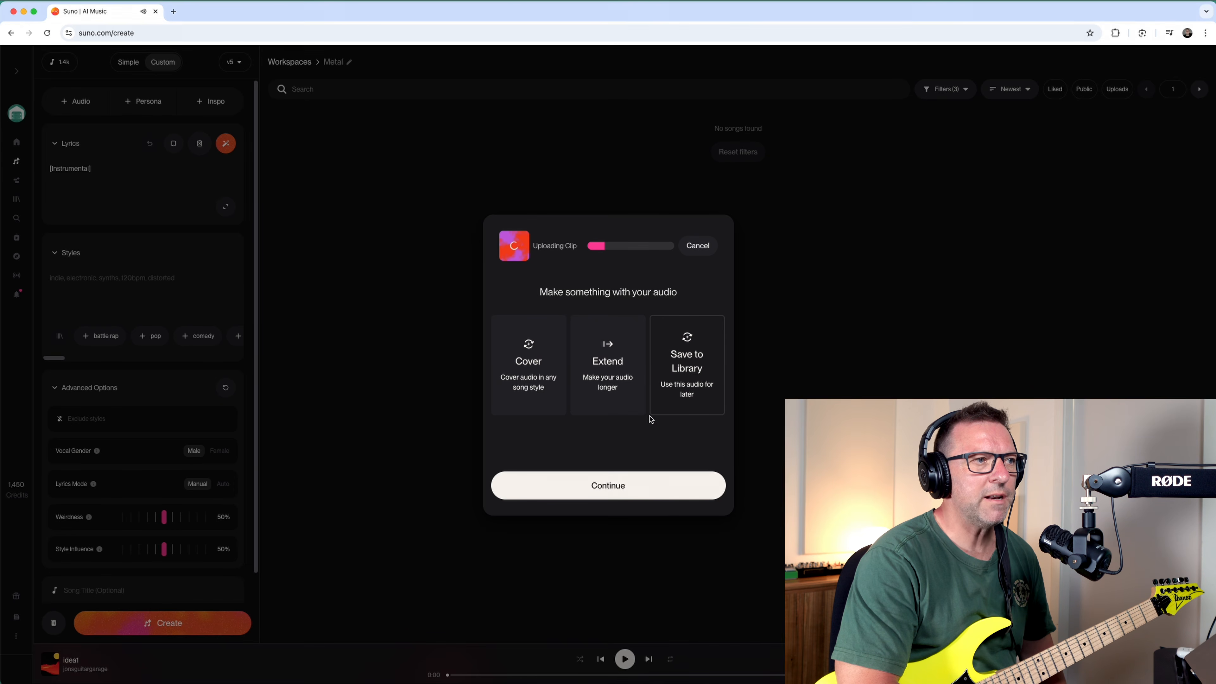
left_click(524, 370)
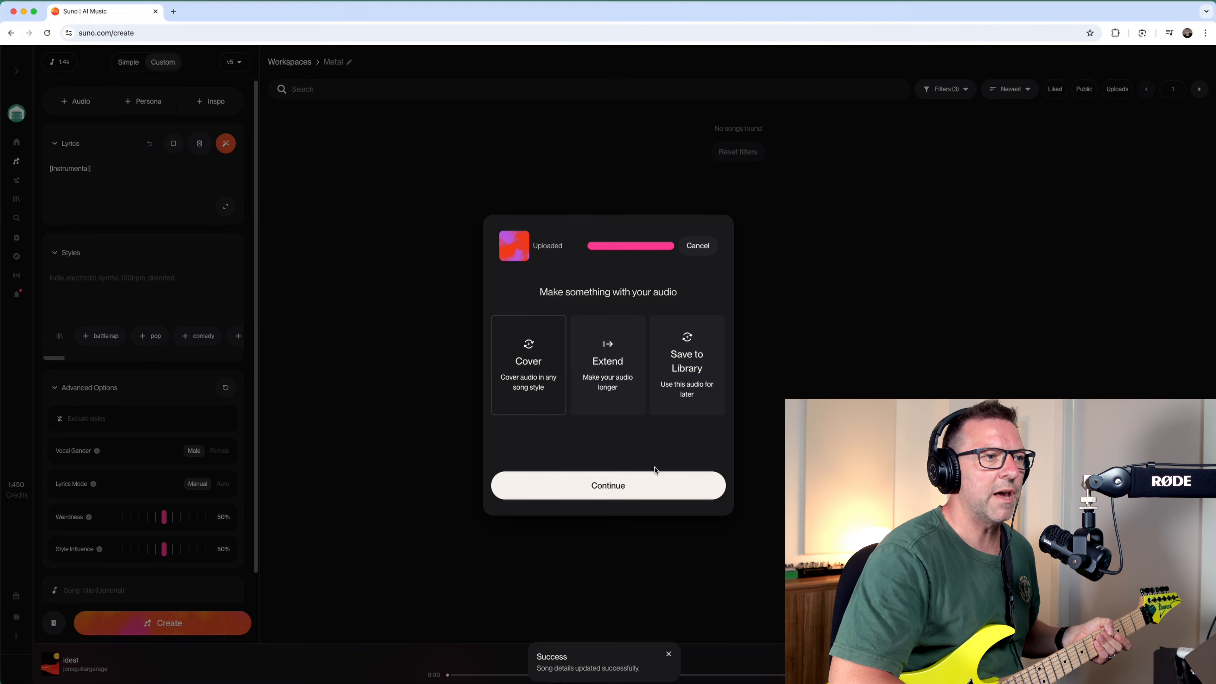
left_click(641, 482)
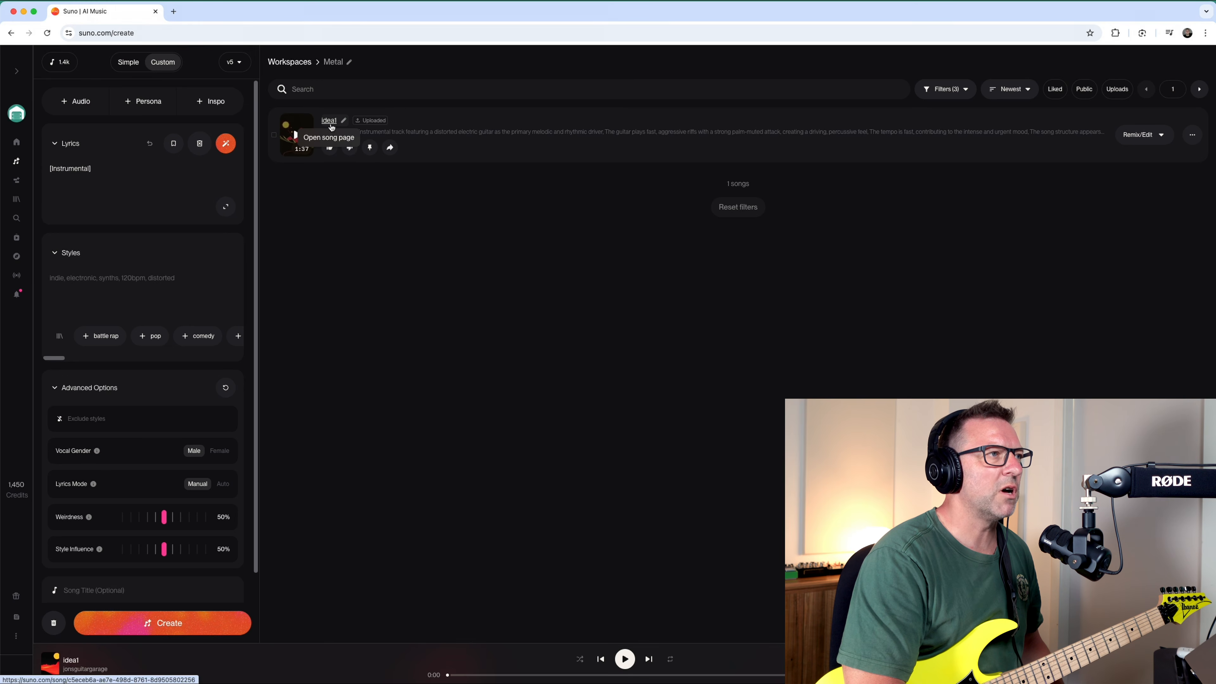
Play back the uploaded idea1 clip briefly and pause it.
left_click(297, 135)
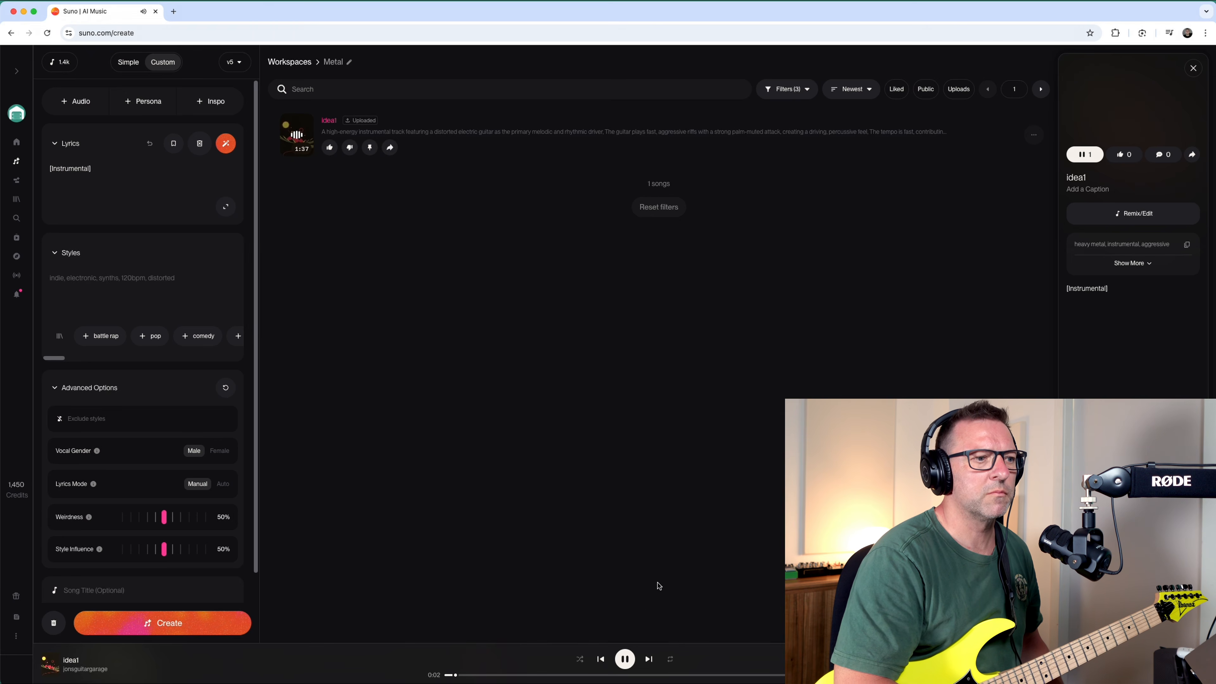
left_click(626, 663)
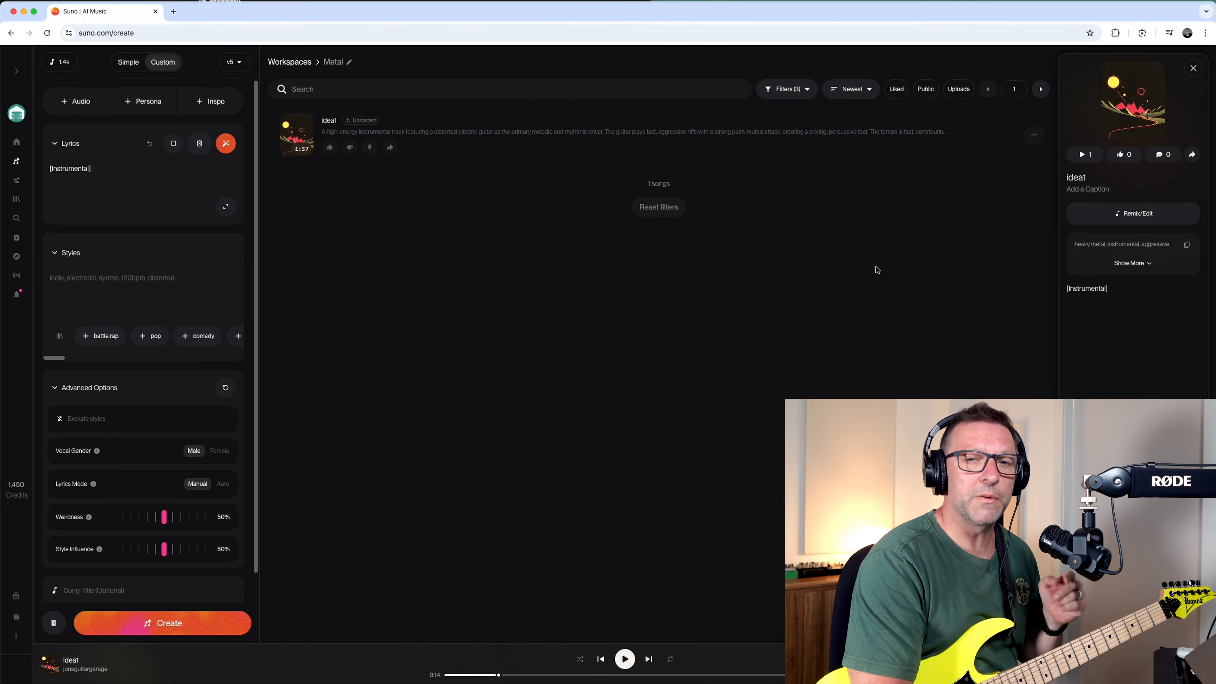
Load the uploaded idea1 clip as the source for a Cover and check the other available remix modes.
mouse_move(888, 128)
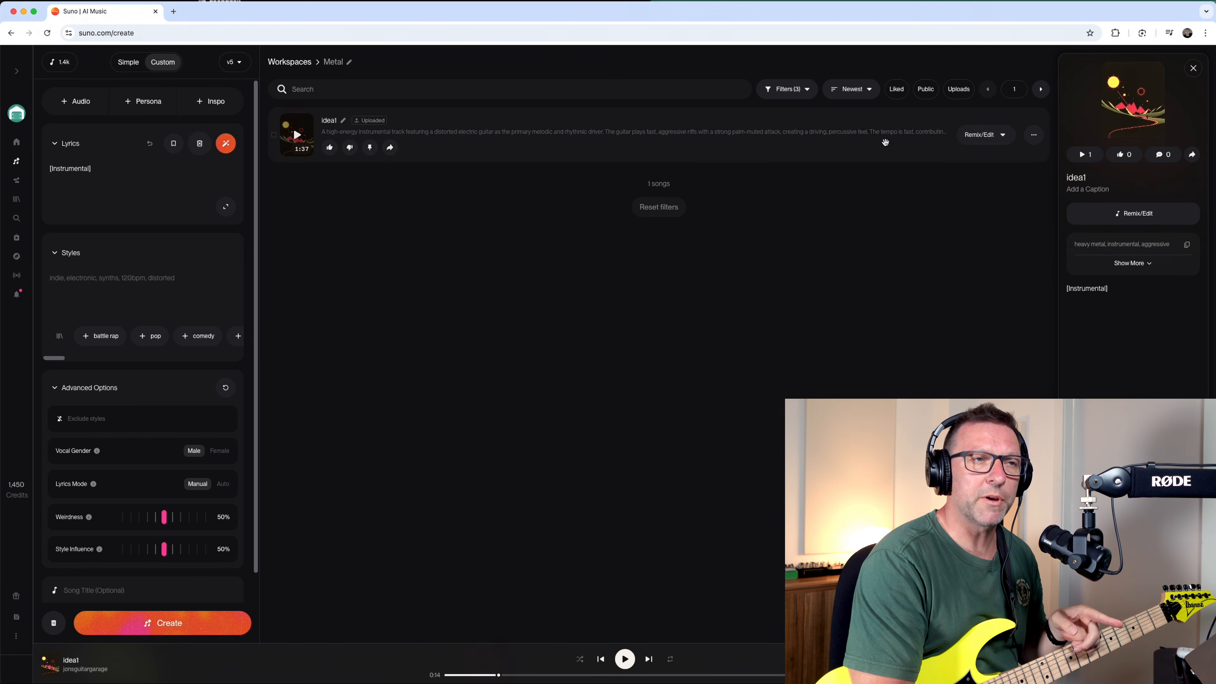
left_click(989, 139)
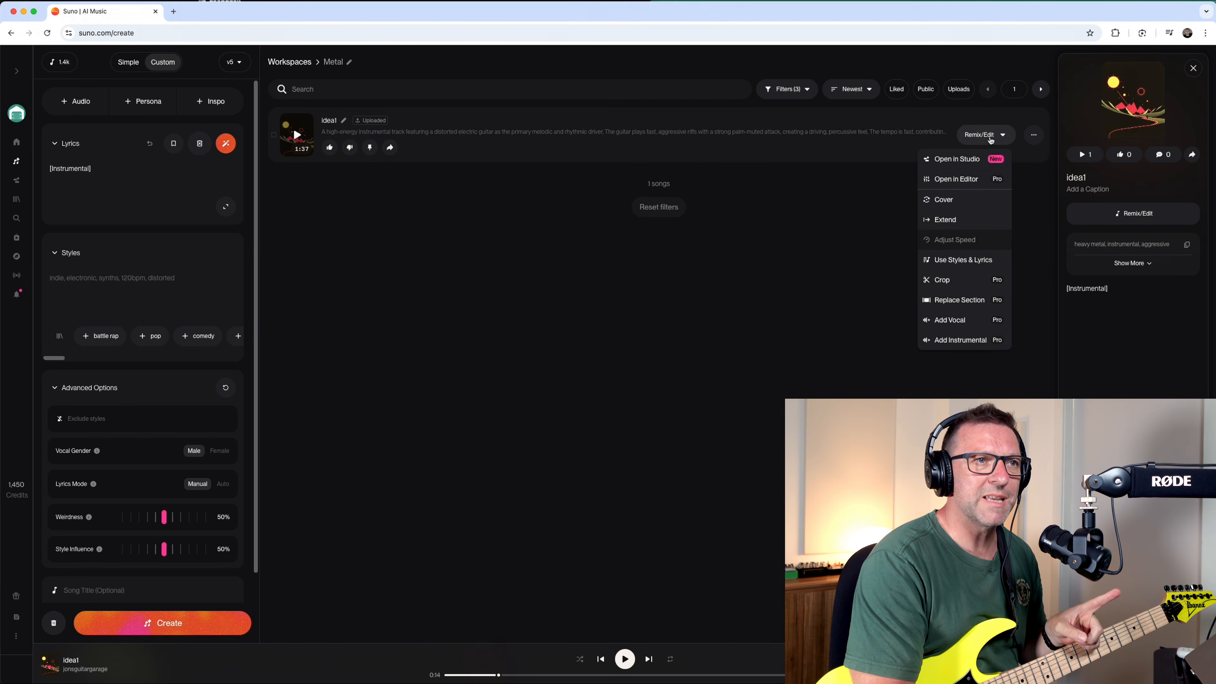
left_click(951, 204)
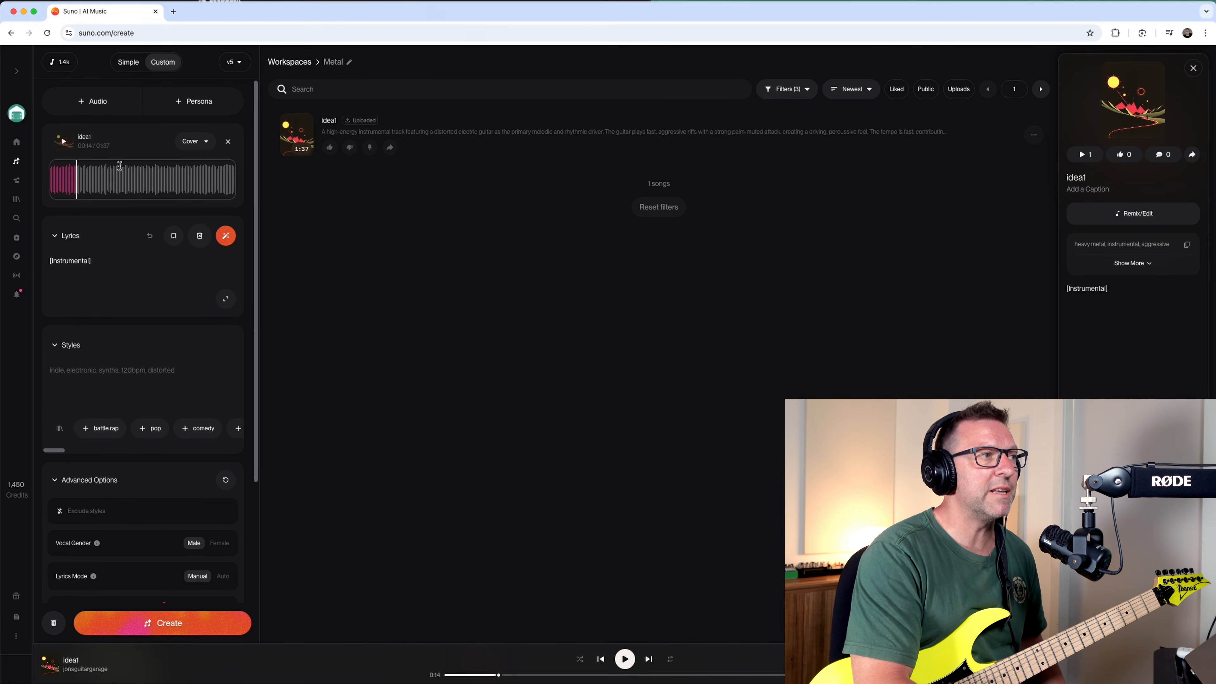
left_click(206, 142)
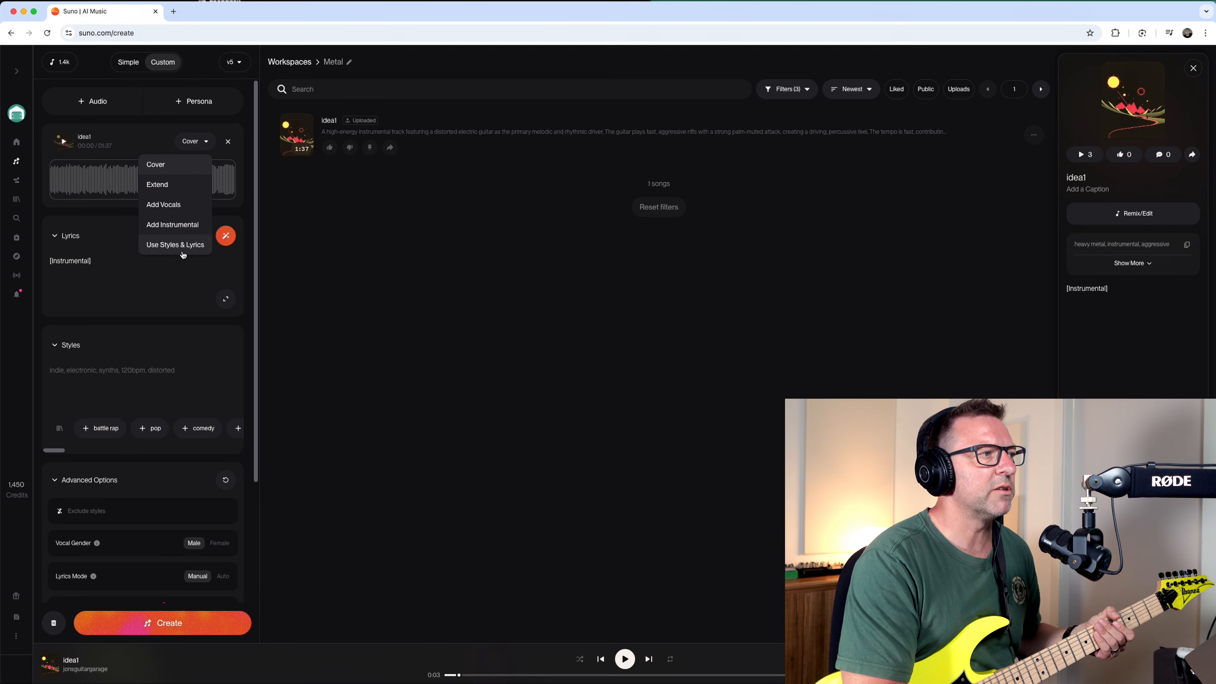
left_click(207, 141)
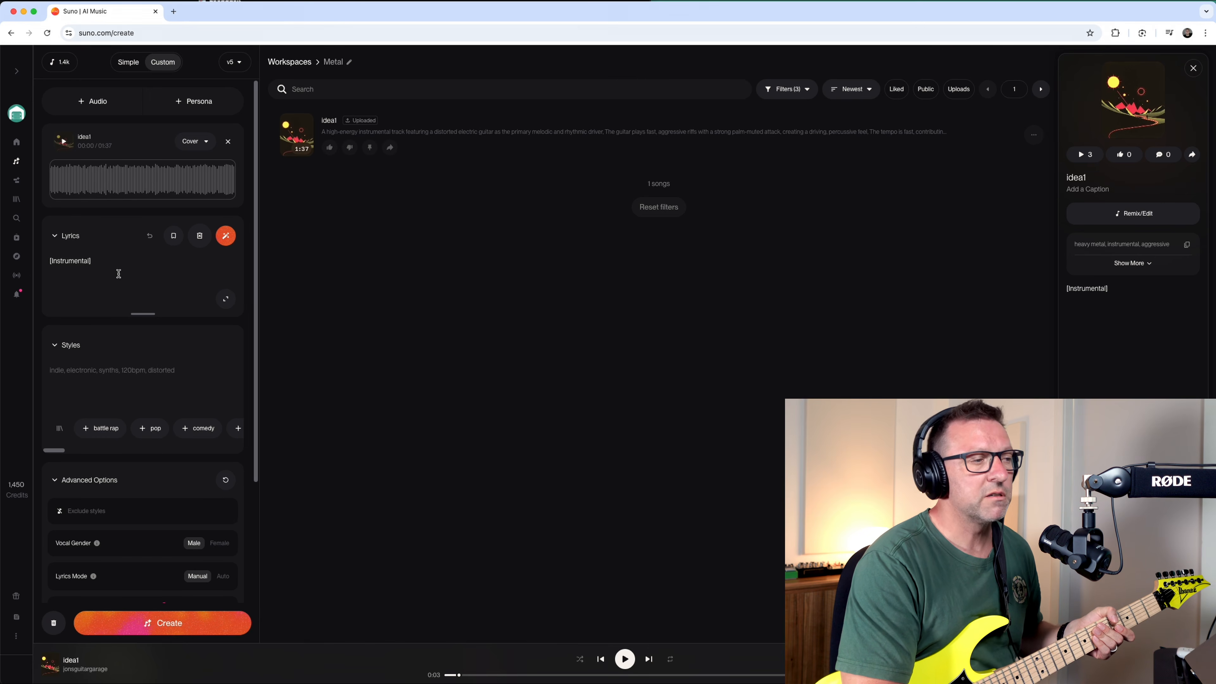
Describe the cover's styles as "metal, thrash, heavy".
left_click(120, 378)
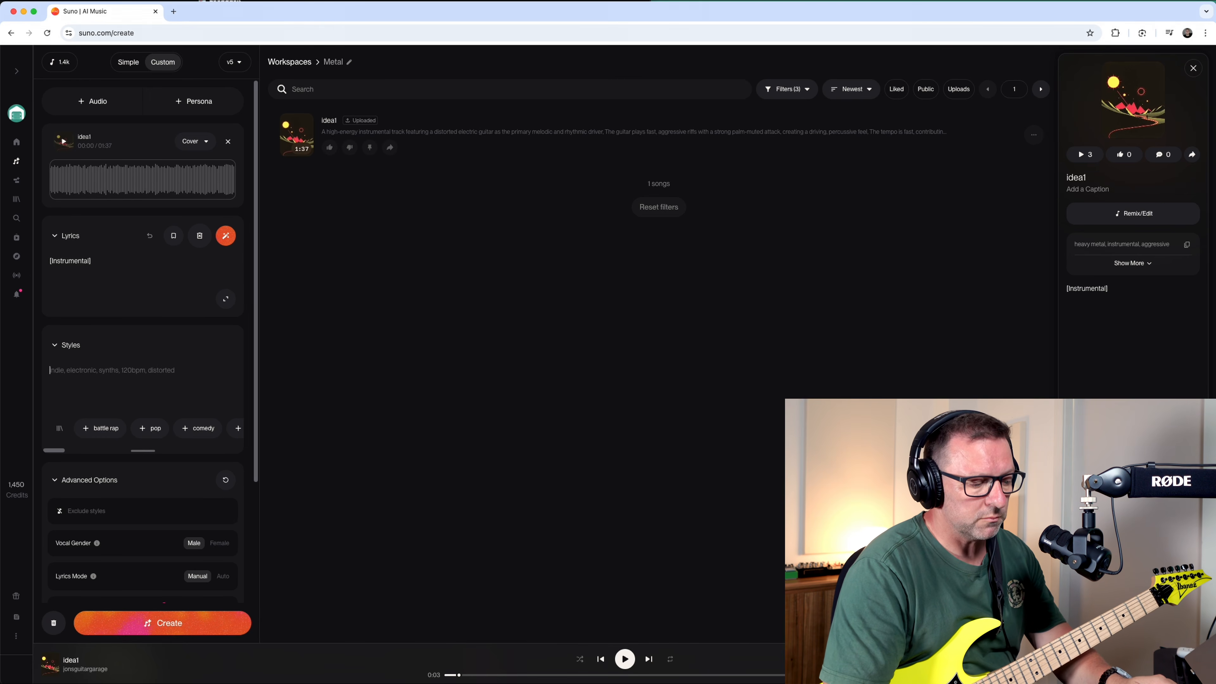
type("metal")
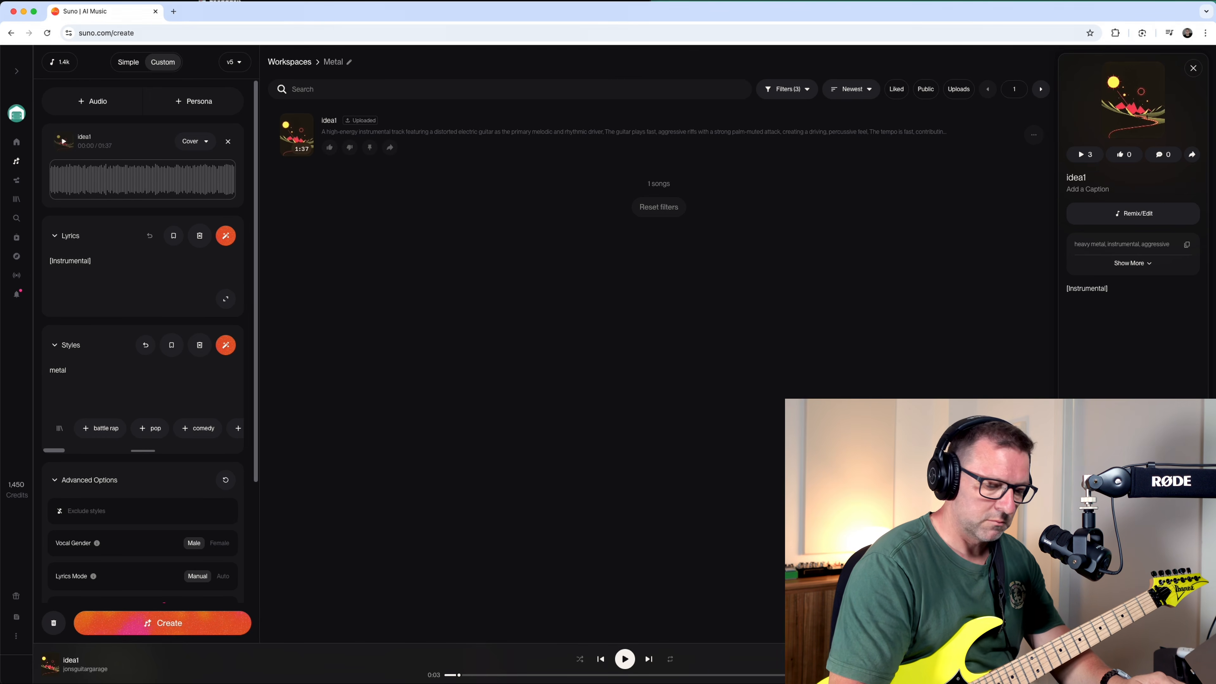
type(", thrash")
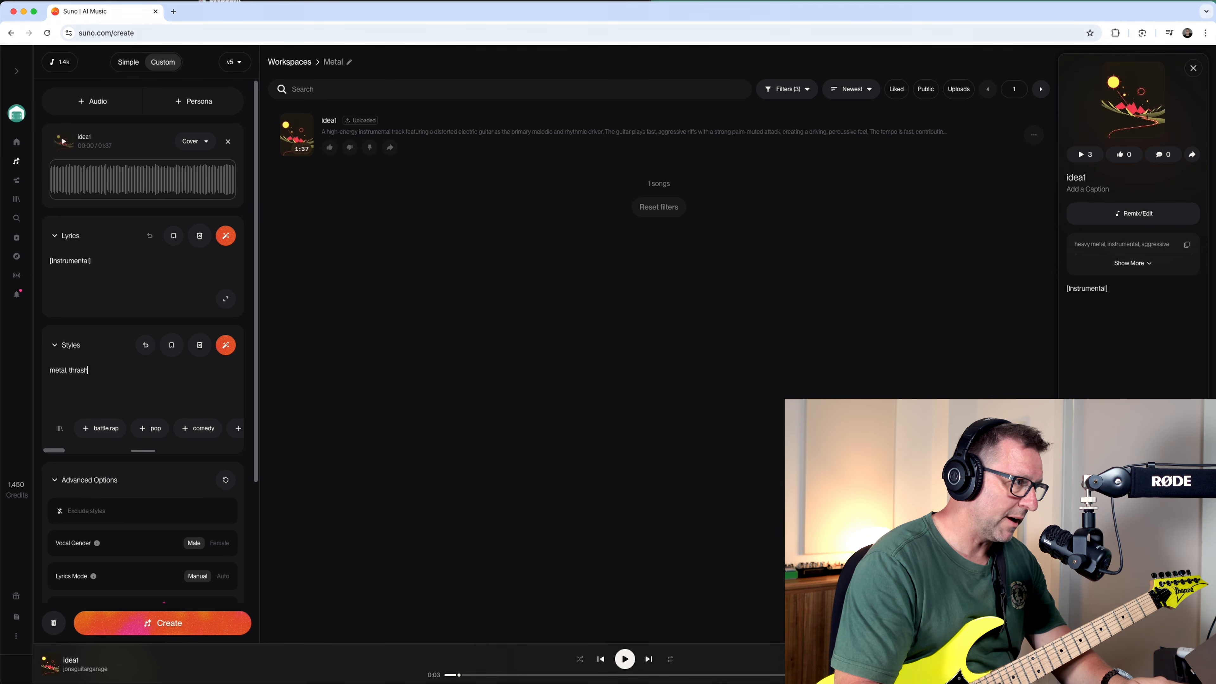
type(", ")
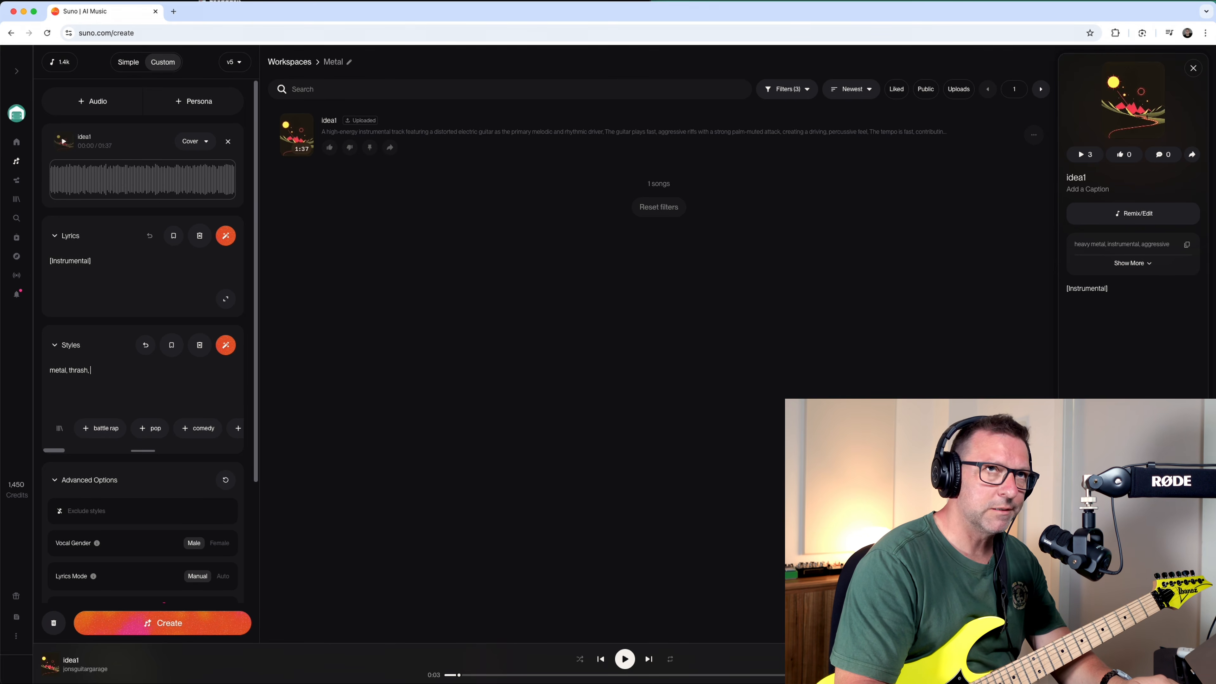
type("heavy")
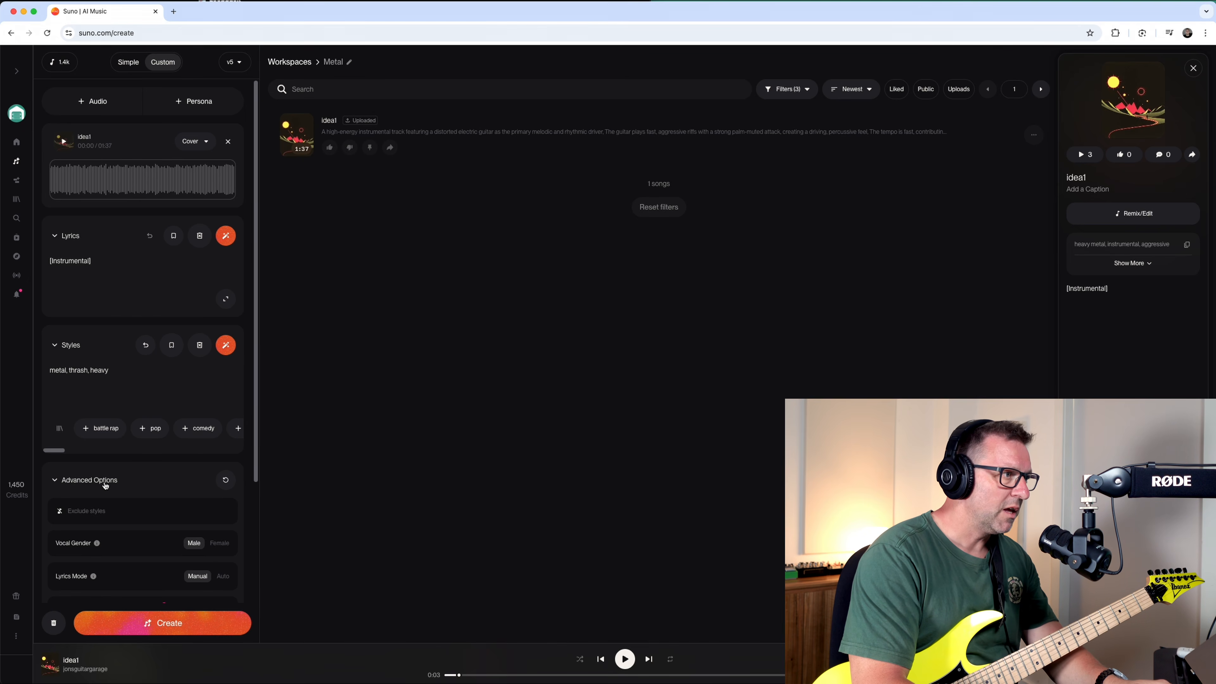
Exclude the styles "power metal, nu metal, soft rock" from the cover.
scroll(113, 507, "down", 5)
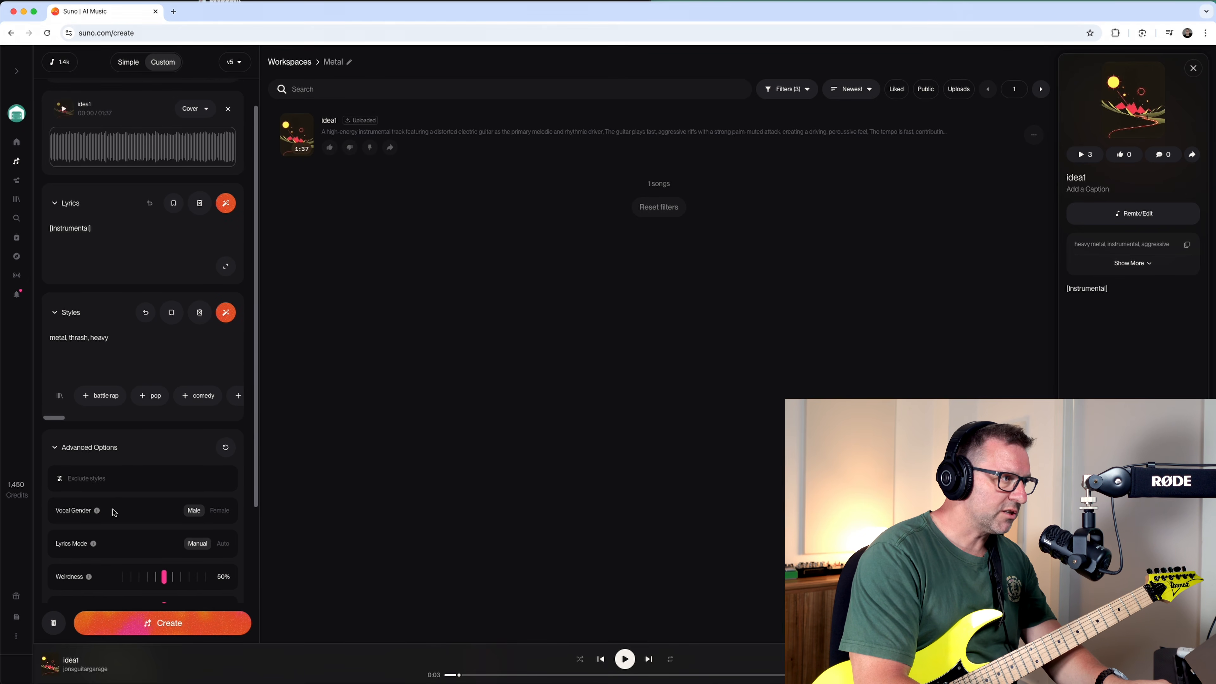
left_click(109, 365)
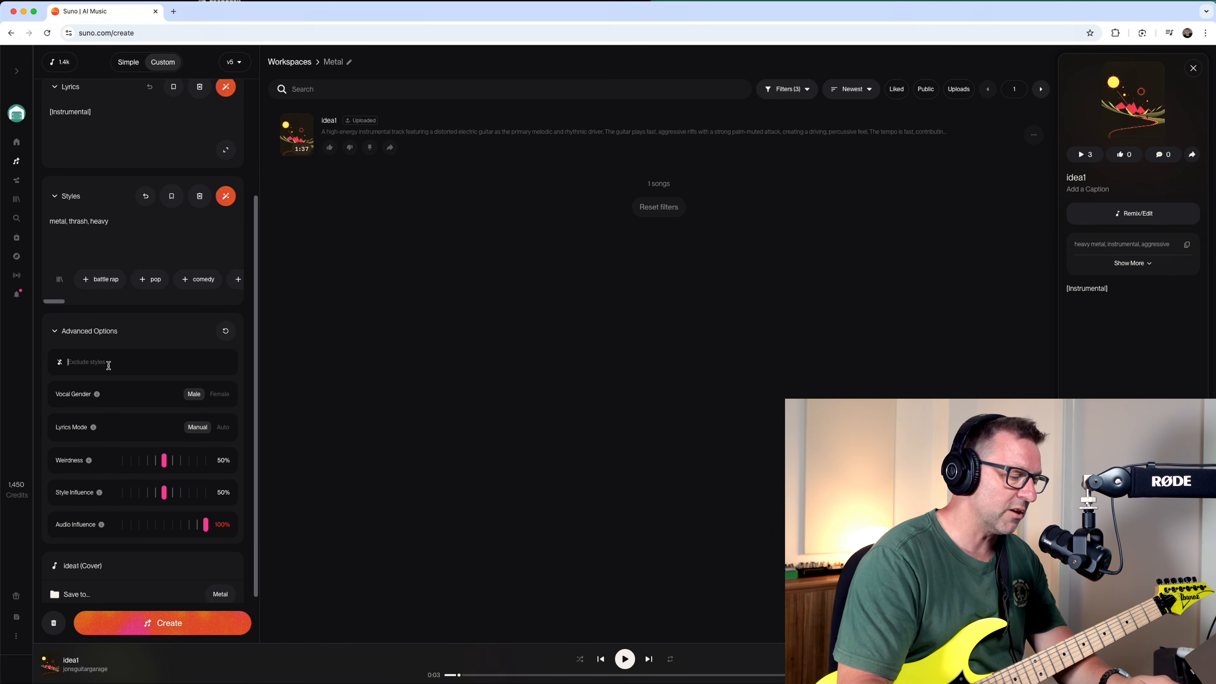
type("power metal")
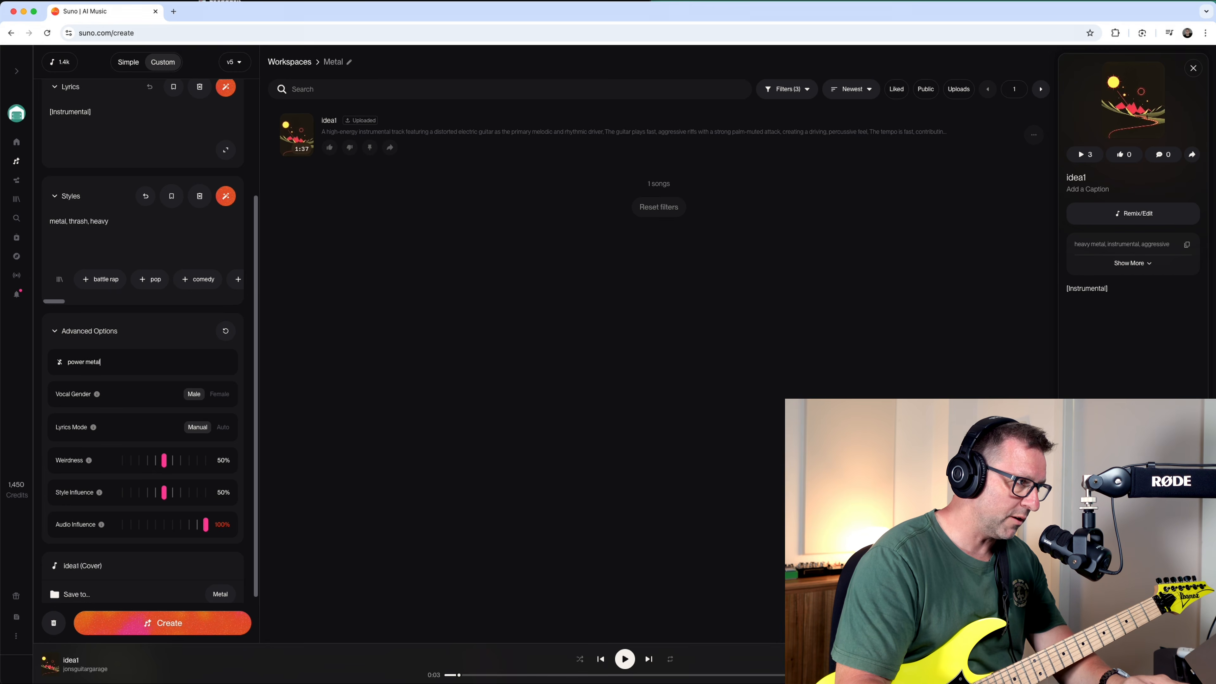
type(", nu")
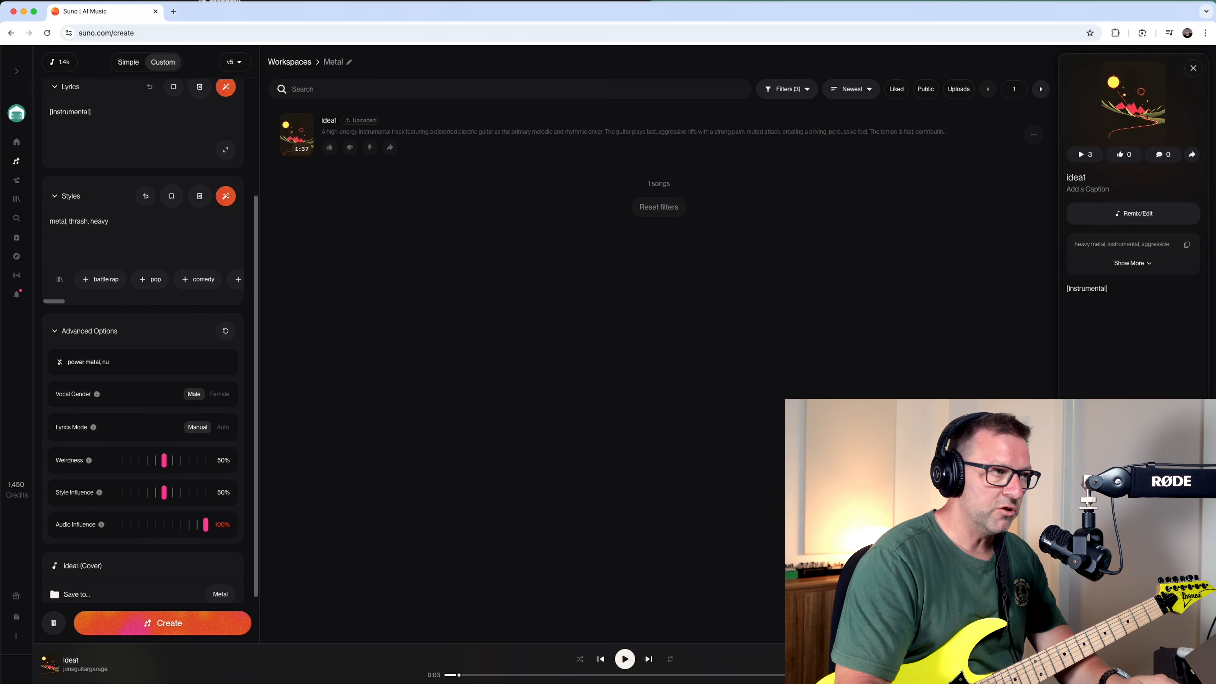
type(" metal, soft rock")
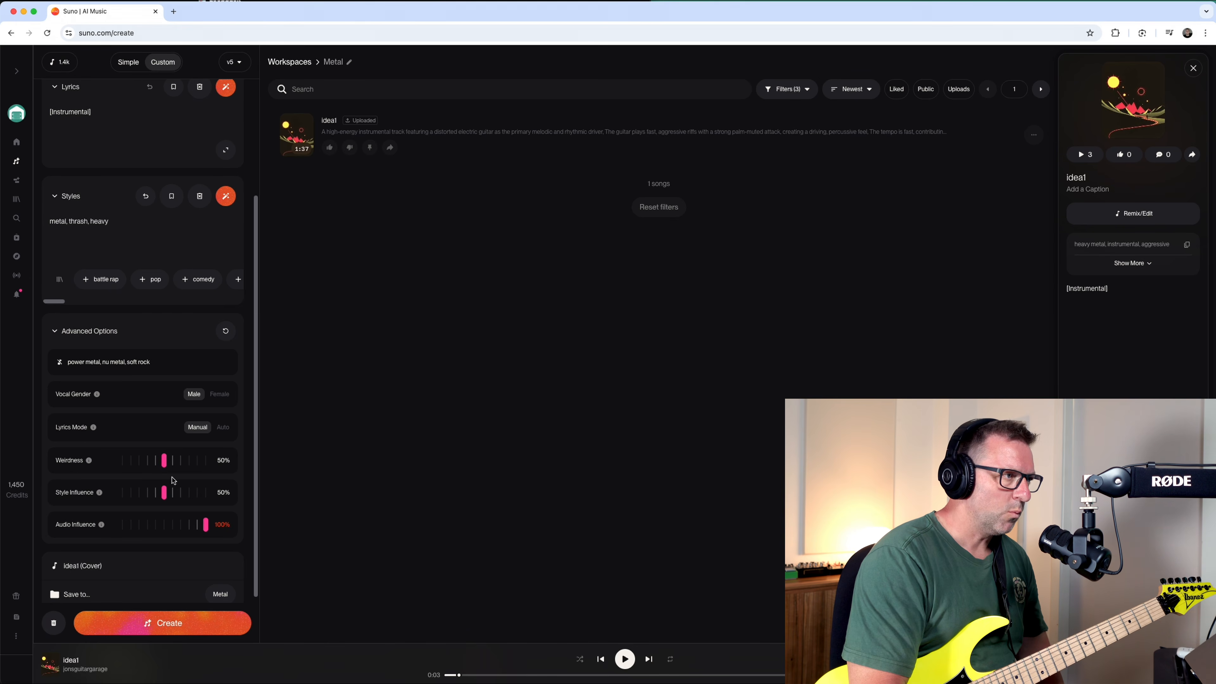
Generate the idea1 cover with Weirdness set to 20% and Style Influence set to 100%.
left_click_drag(164, 461, 138, 468)
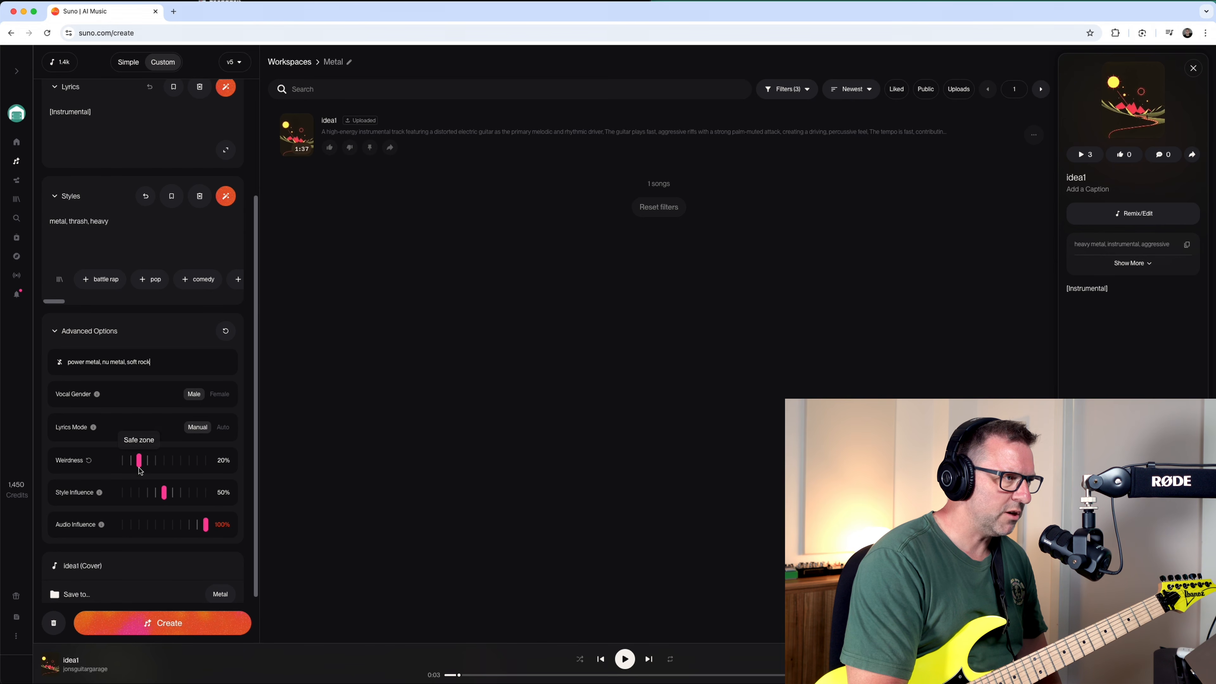
mouse_move(163, 500)
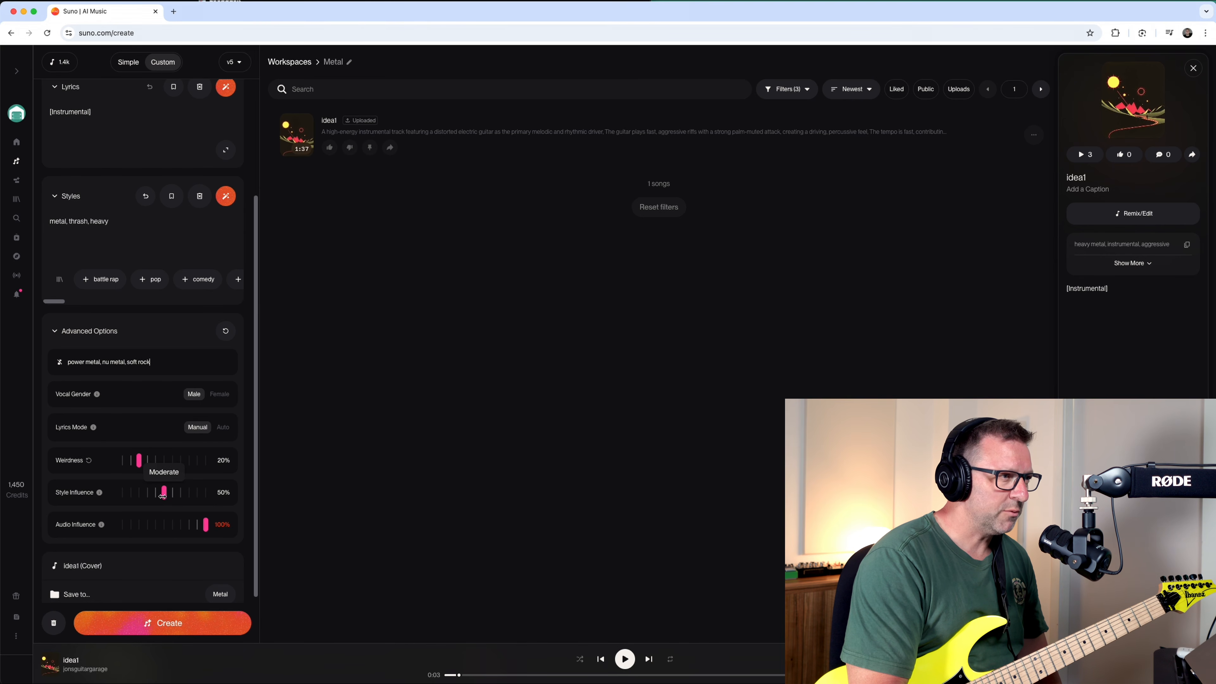
left_click_drag(163, 496, 209, 495)
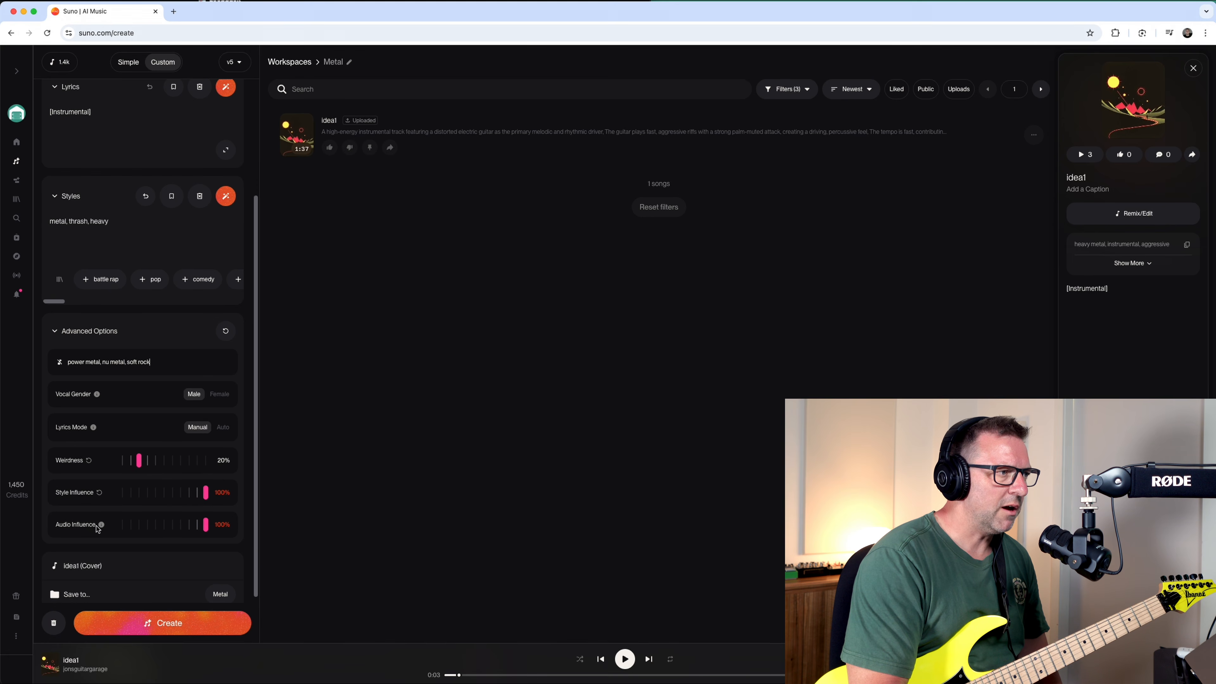
mouse_move(101, 525)
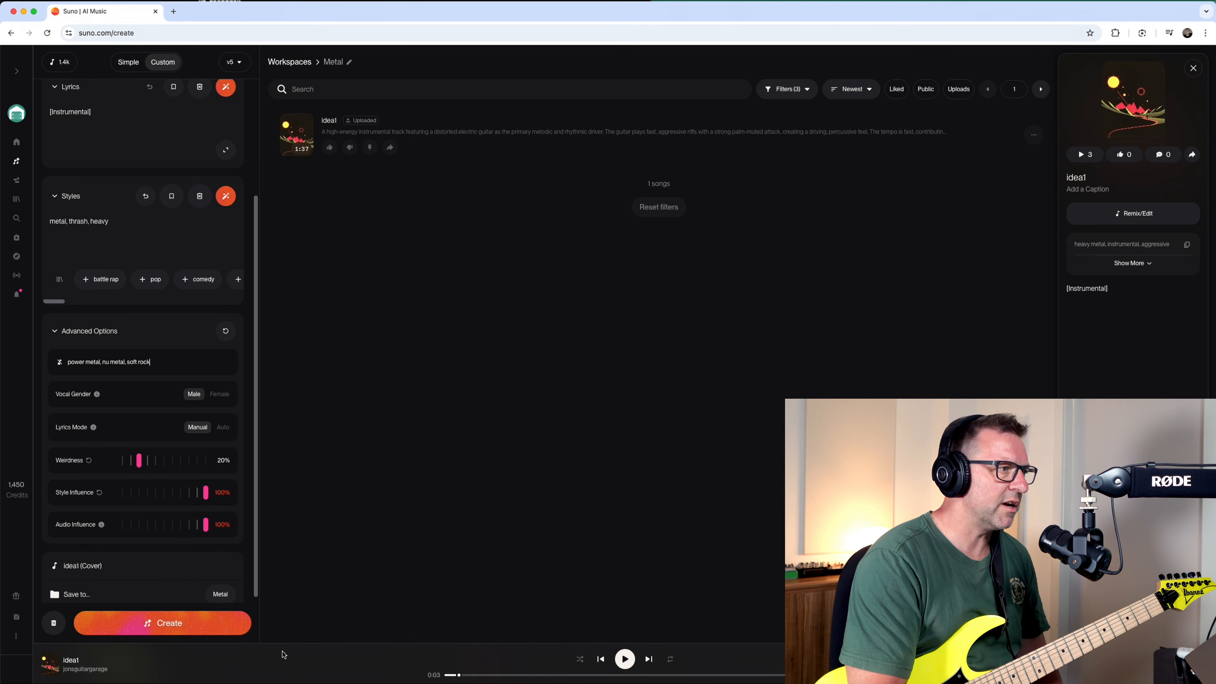
left_click(154, 625)
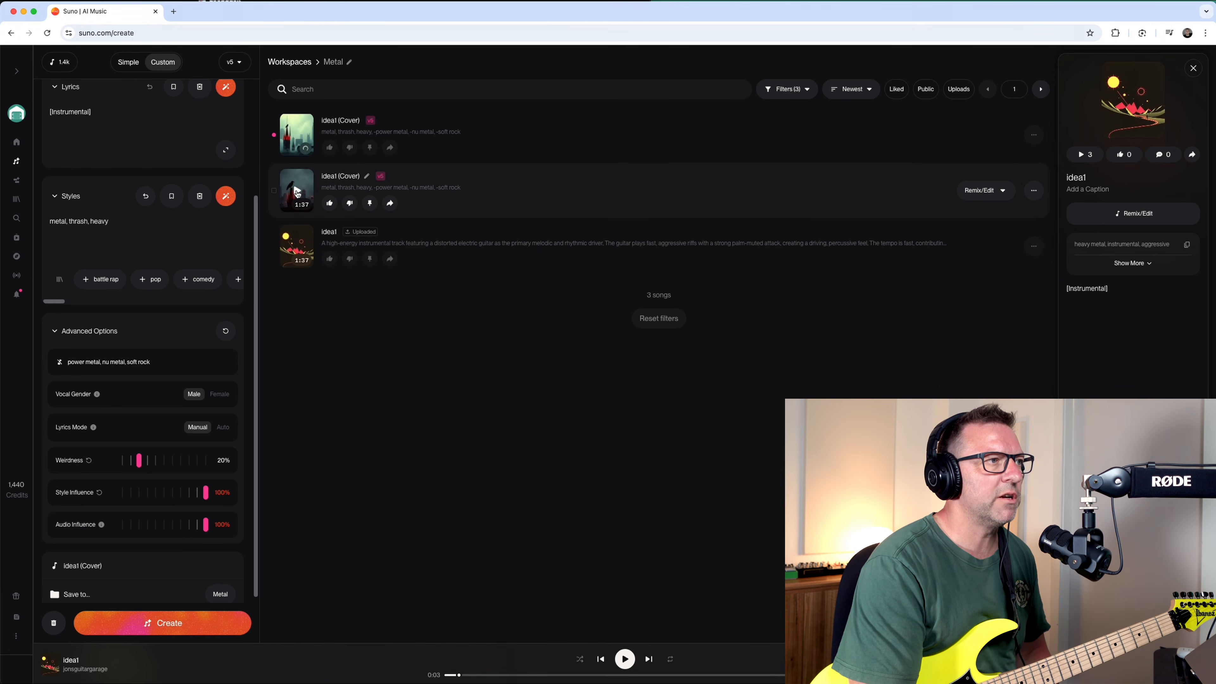
Listen to both generated idea1 covers and compare them with the original upload.
left_click(297, 191)
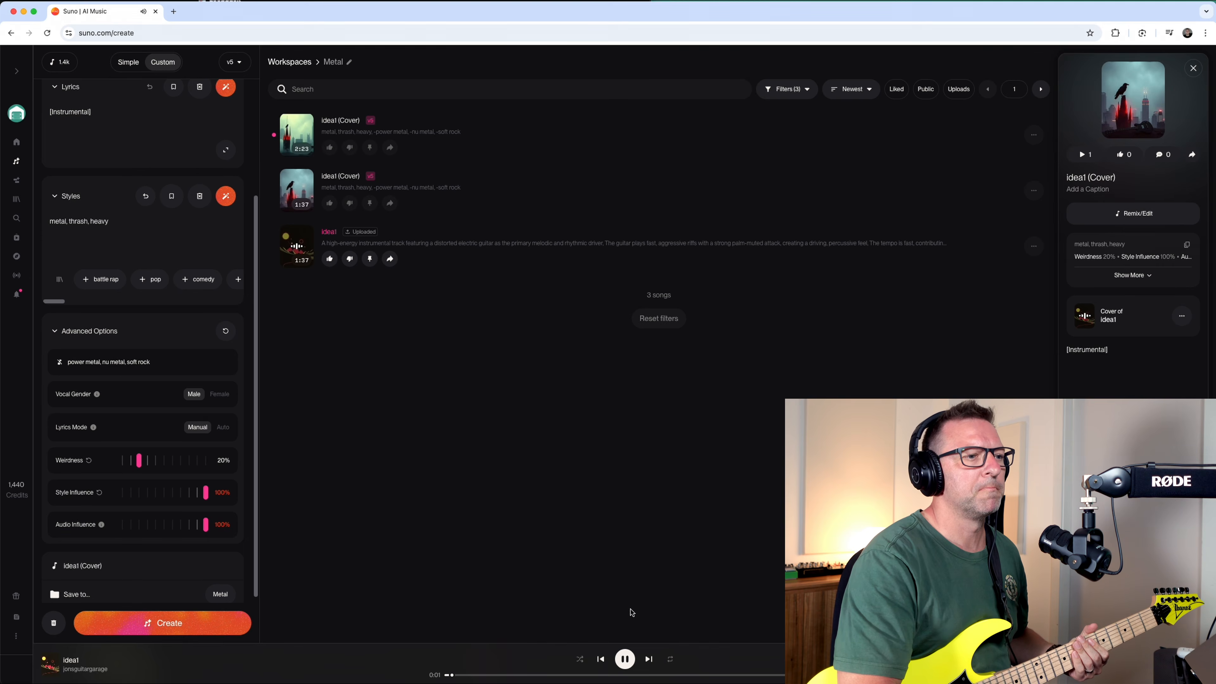
left_click(624, 659)
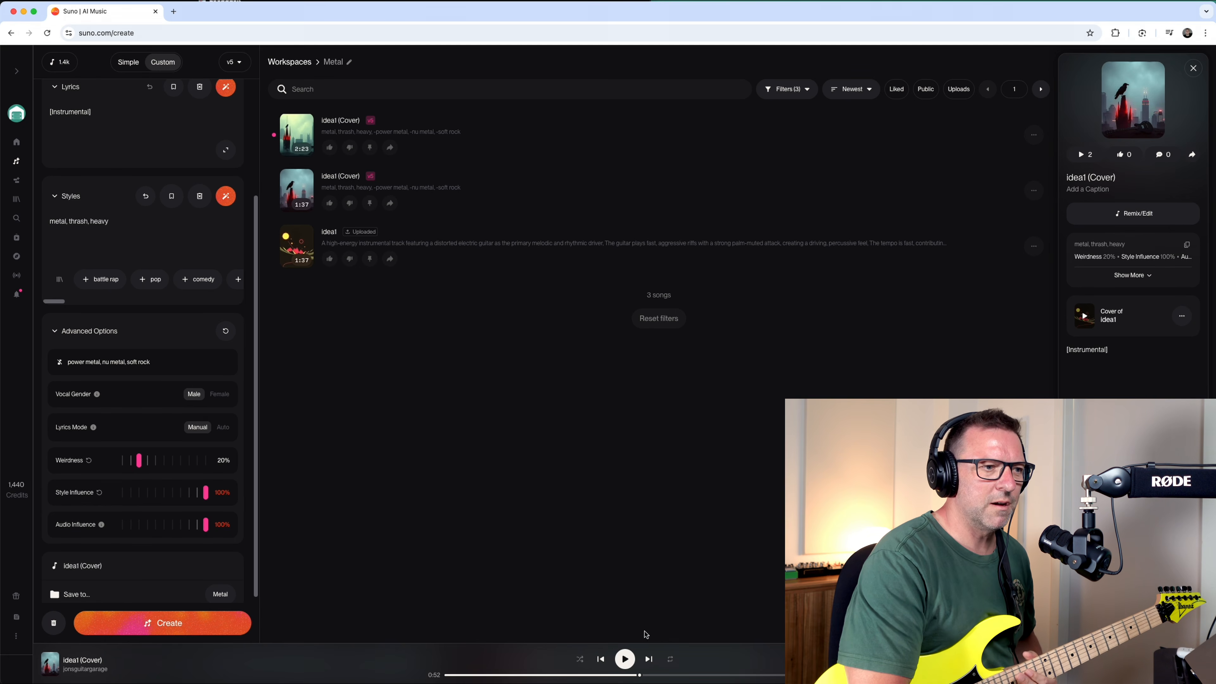
left_click(625, 659)
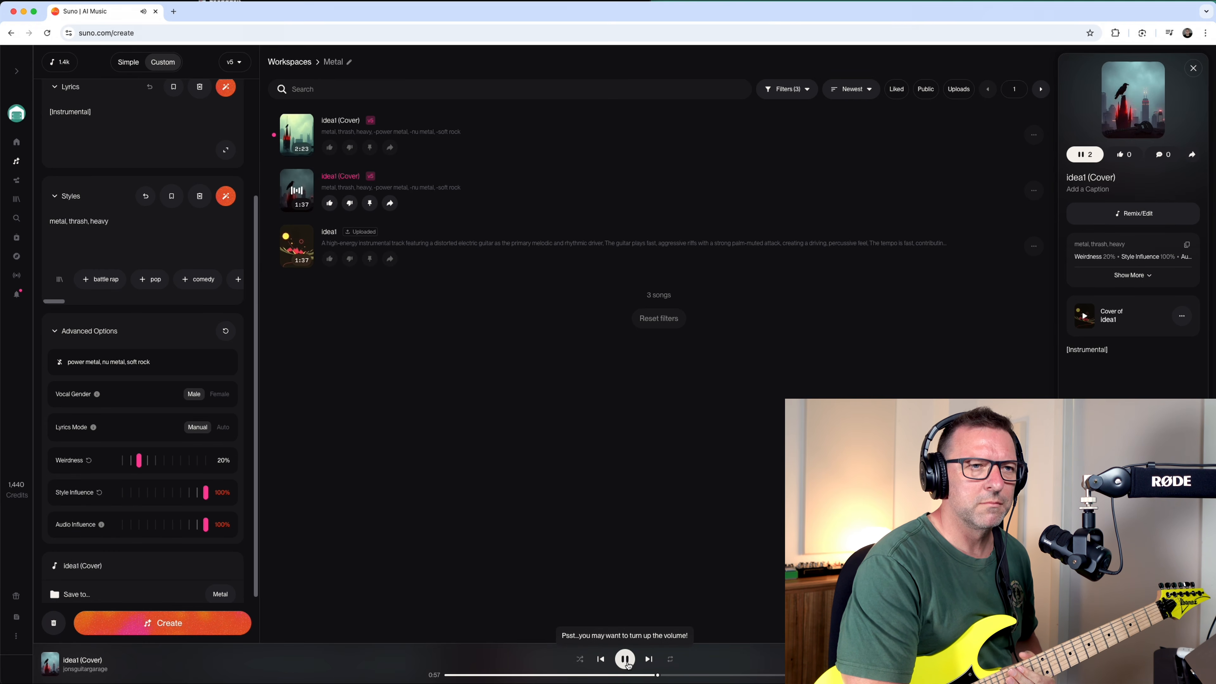
left_click(625, 660)
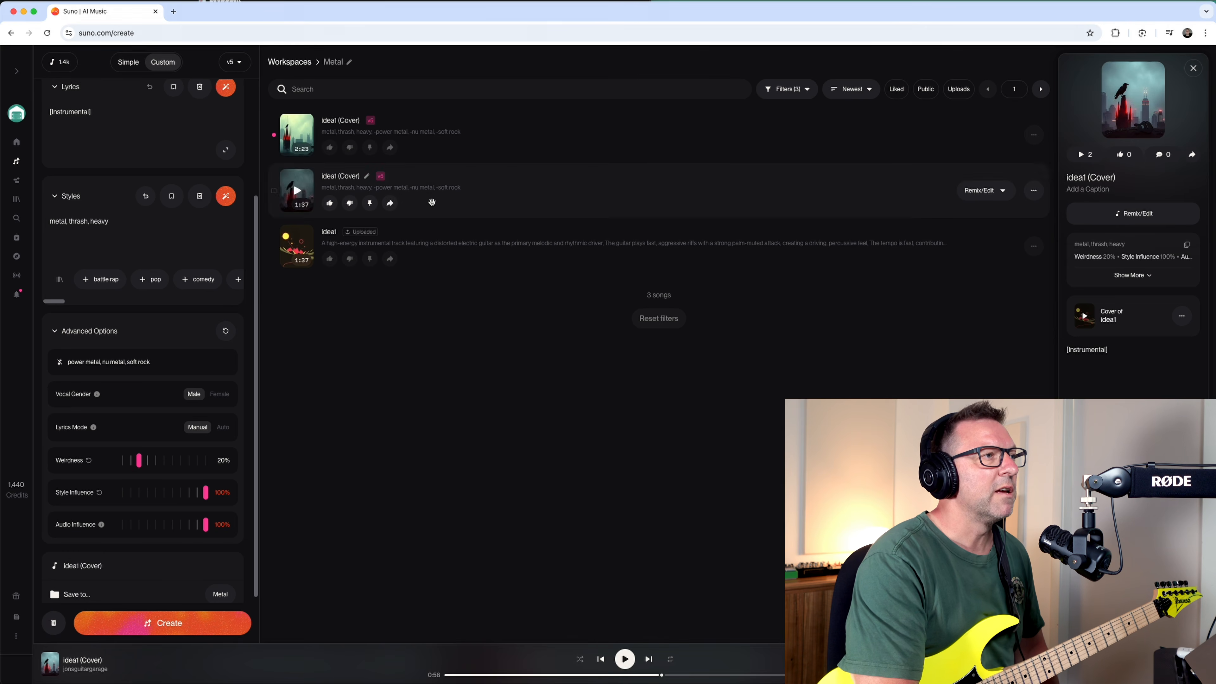
left_click(296, 137)
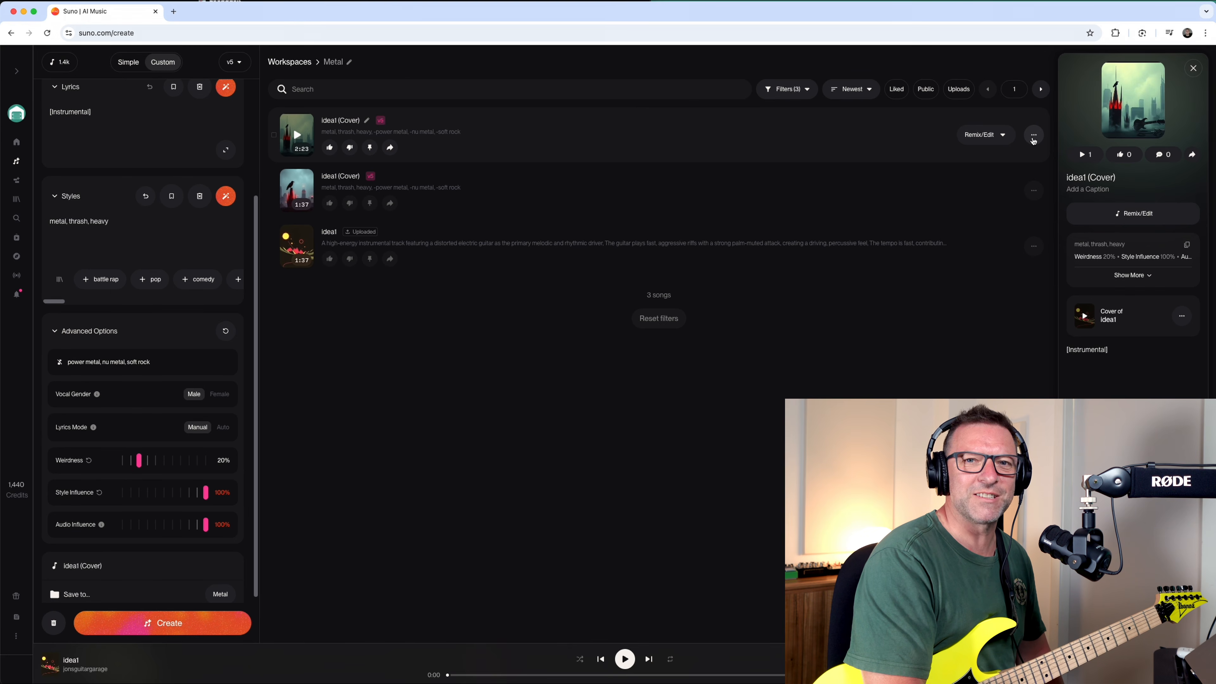
Open the download options for the 2:23 idea1 cover.
left_click(1033, 137)
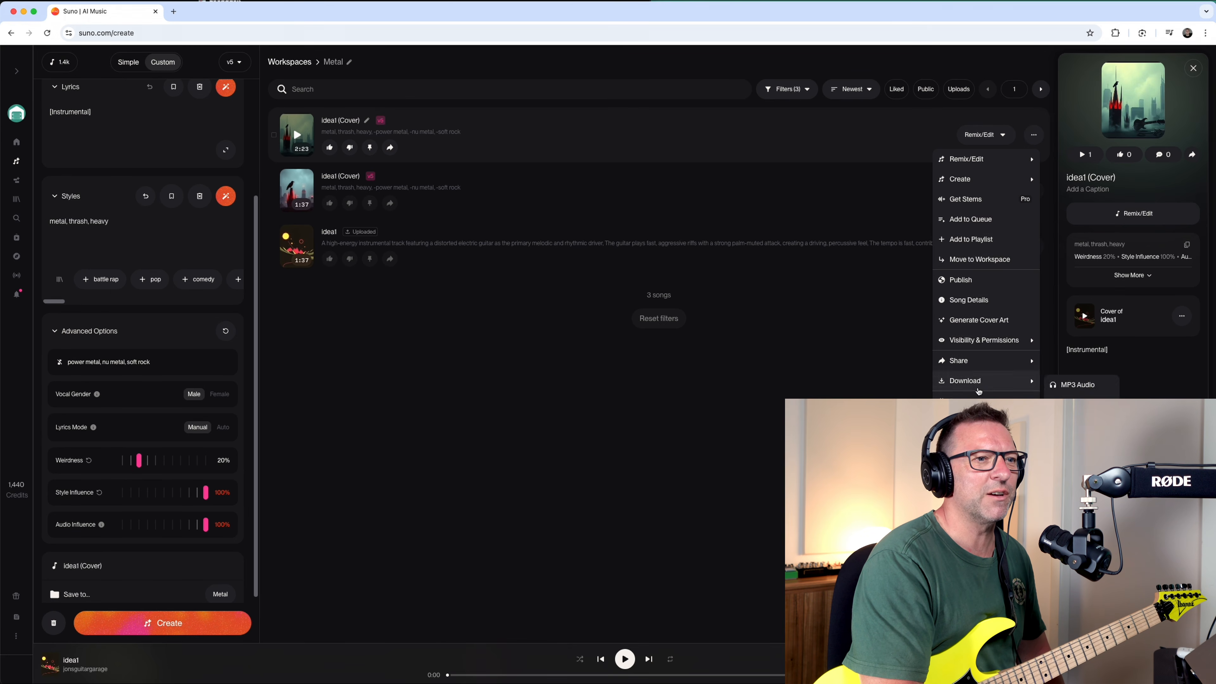
left_click(962, 381)
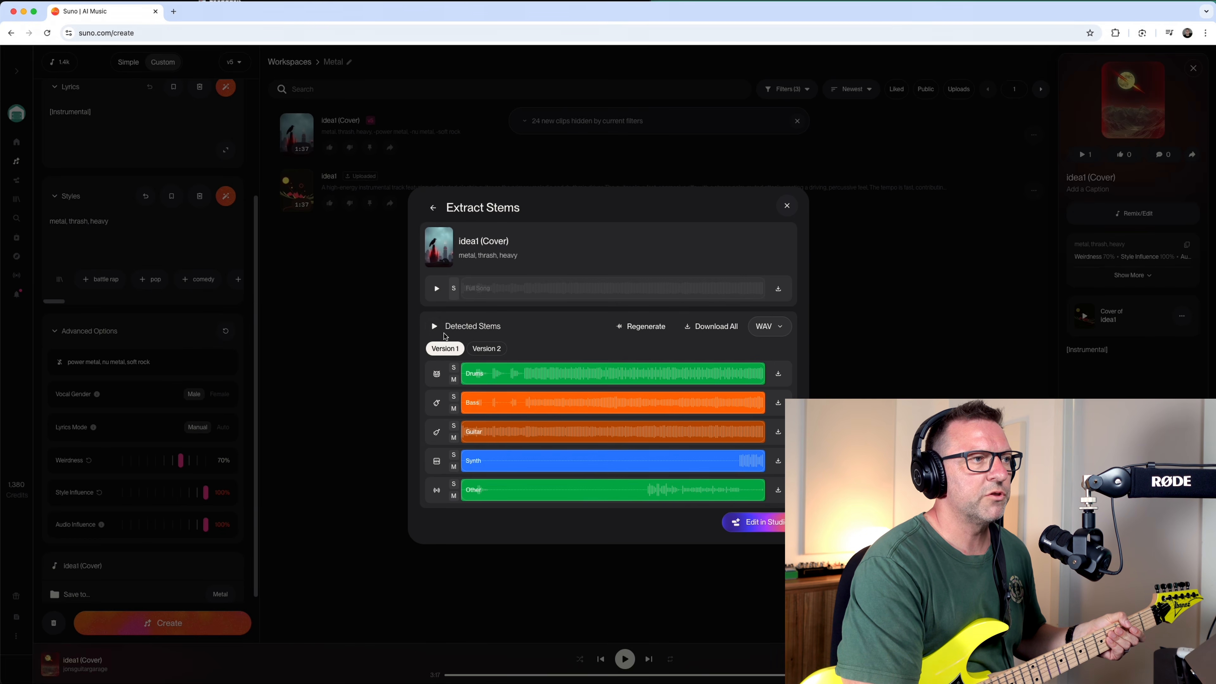
Play the cover's detected stems and compare Version 2 with Version 1.
left_click(433, 326)
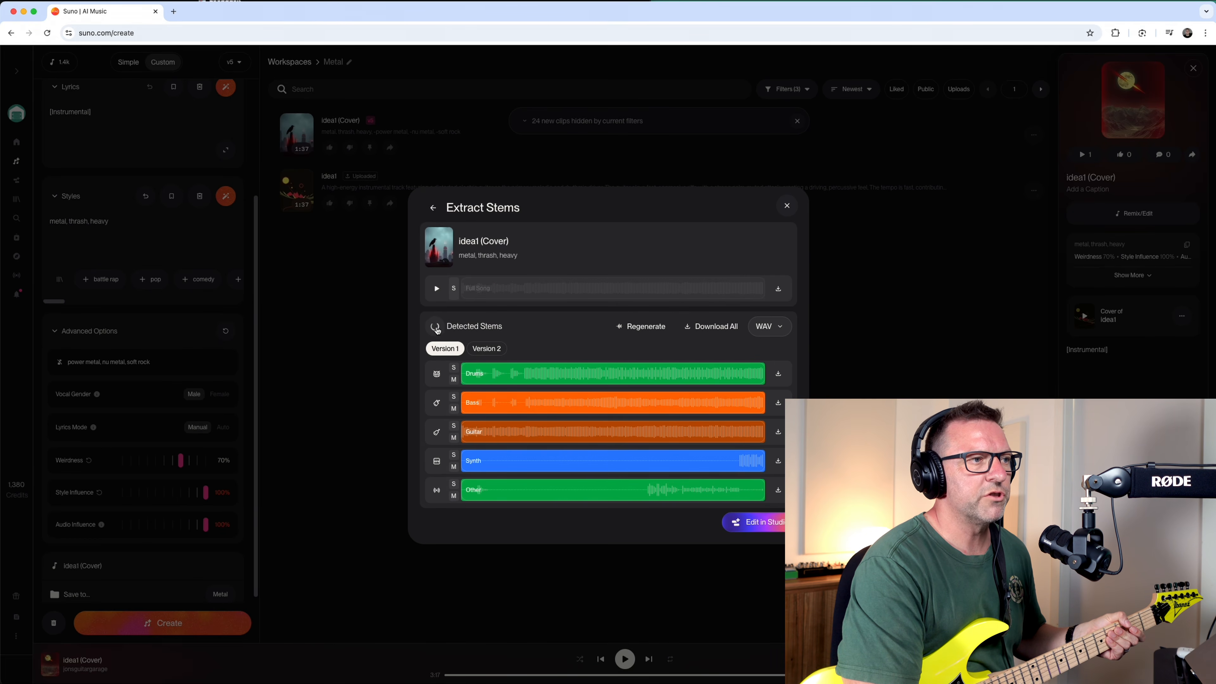
left_click(481, 353)
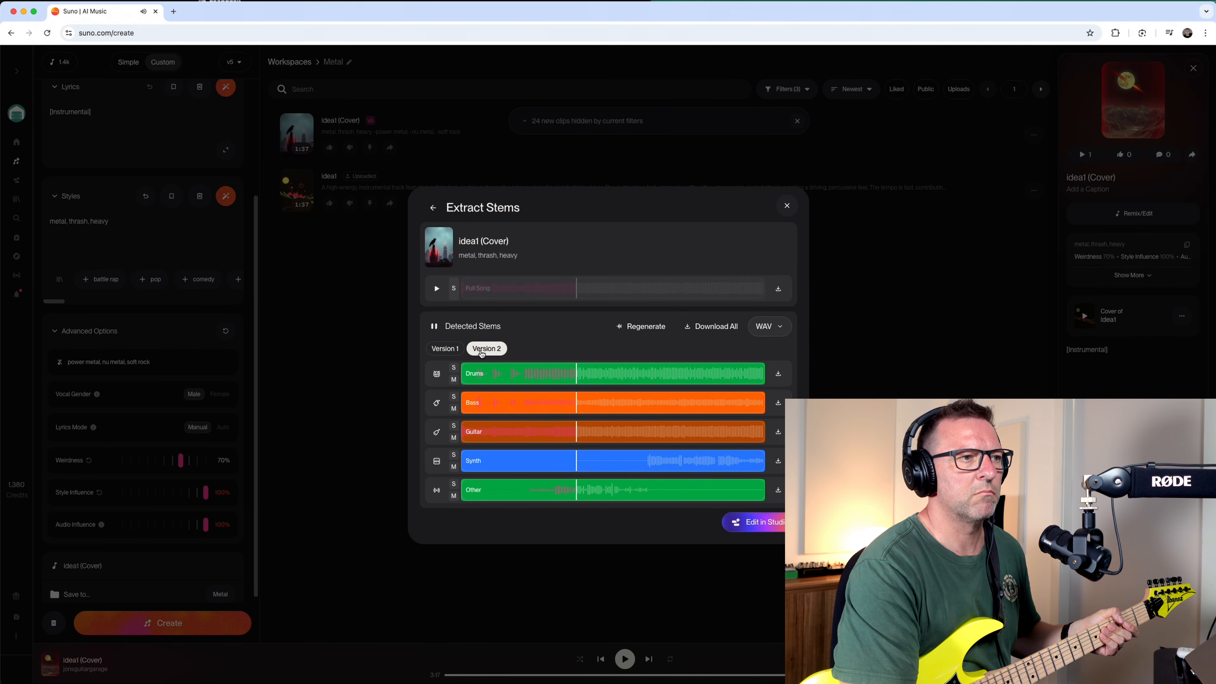
left_click(445, 351)
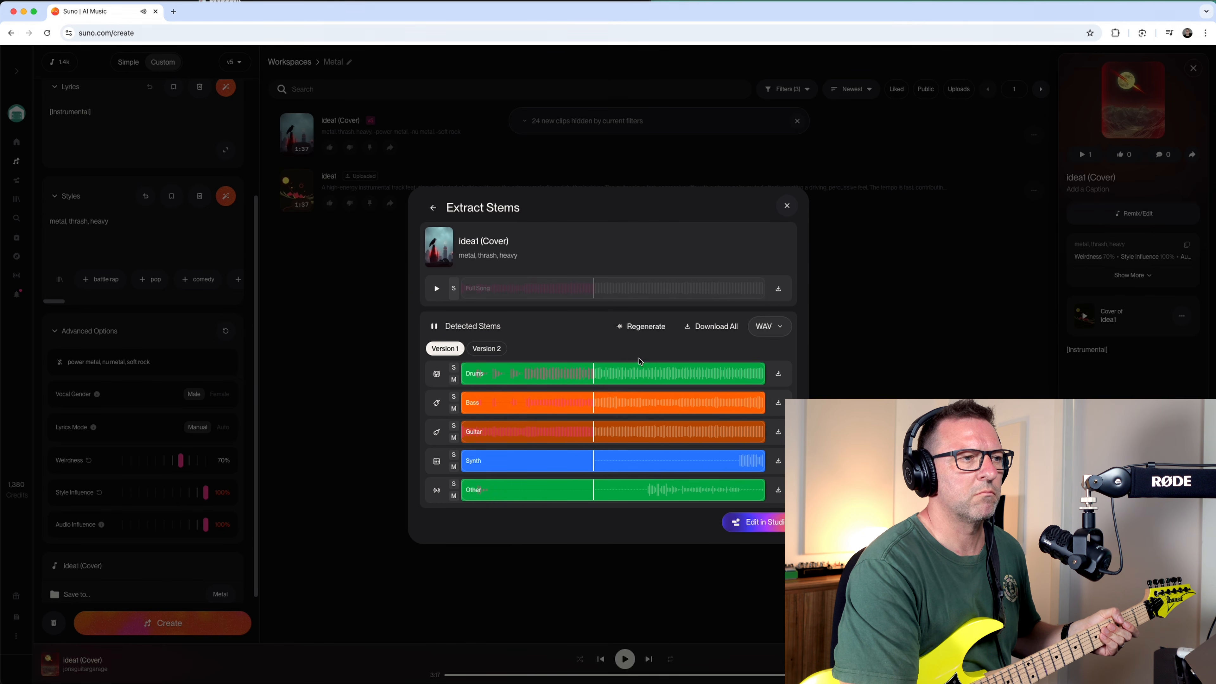
Listen to the Other stem soloed in both versions and the Synth stem soloed in Version 2.
left_click(641, 379)
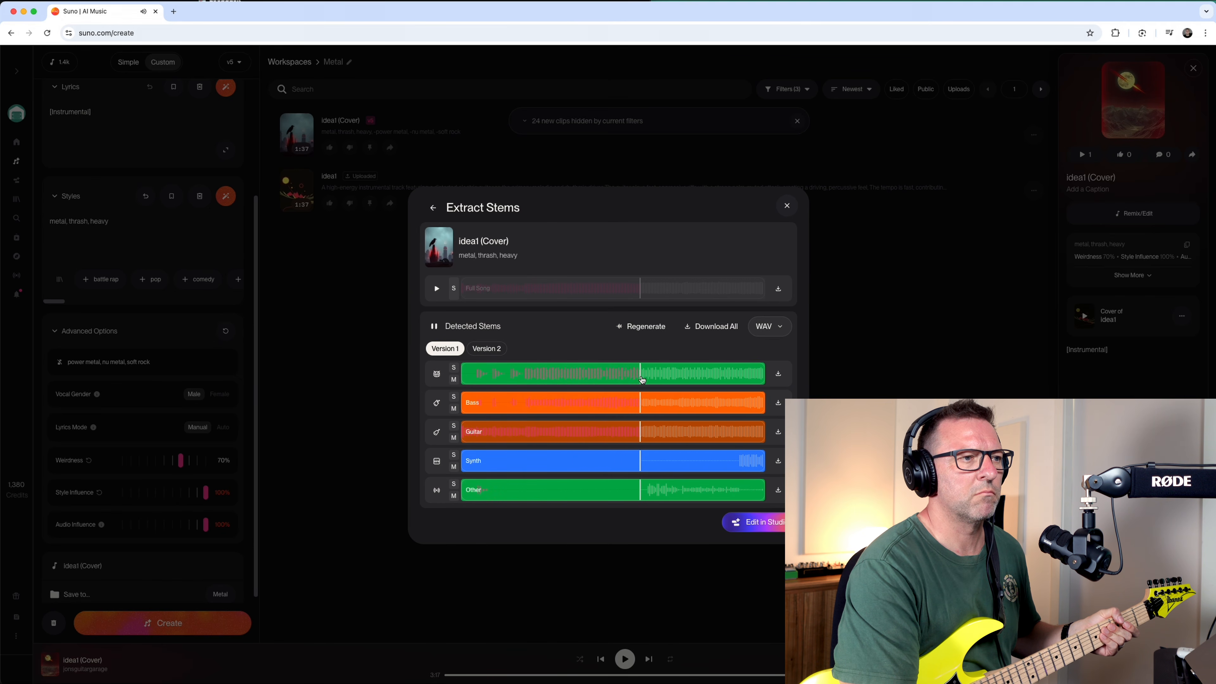
left_click(455, 485)
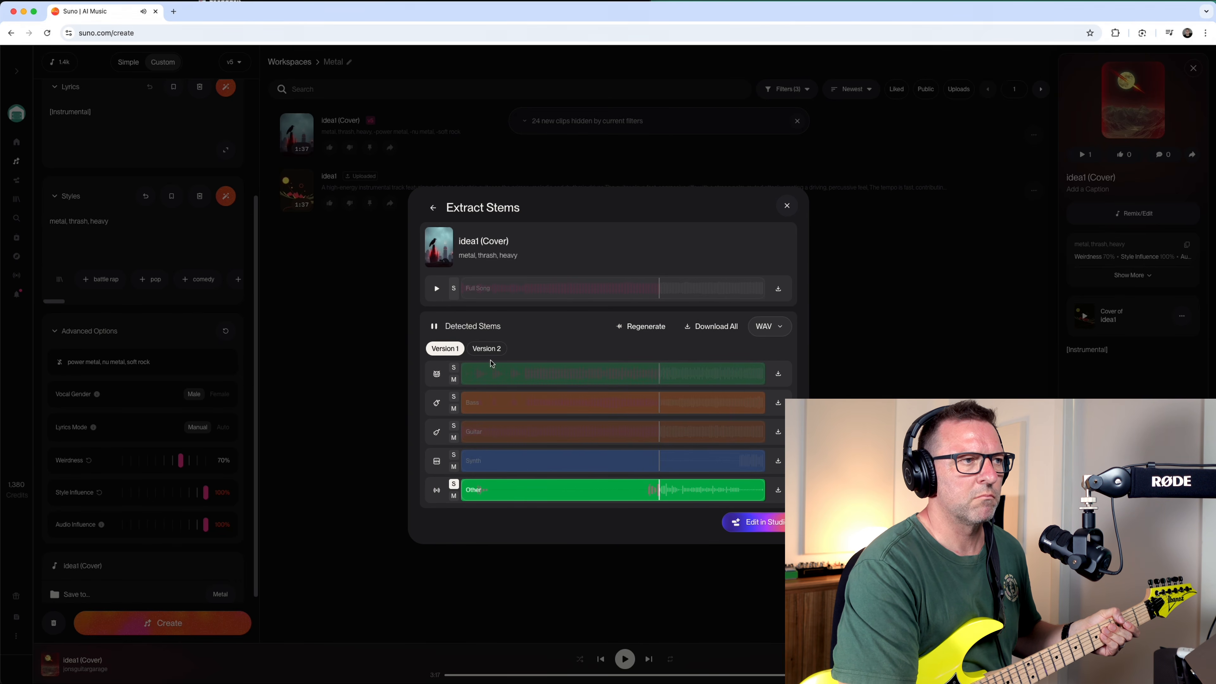
left_click(487, 350)
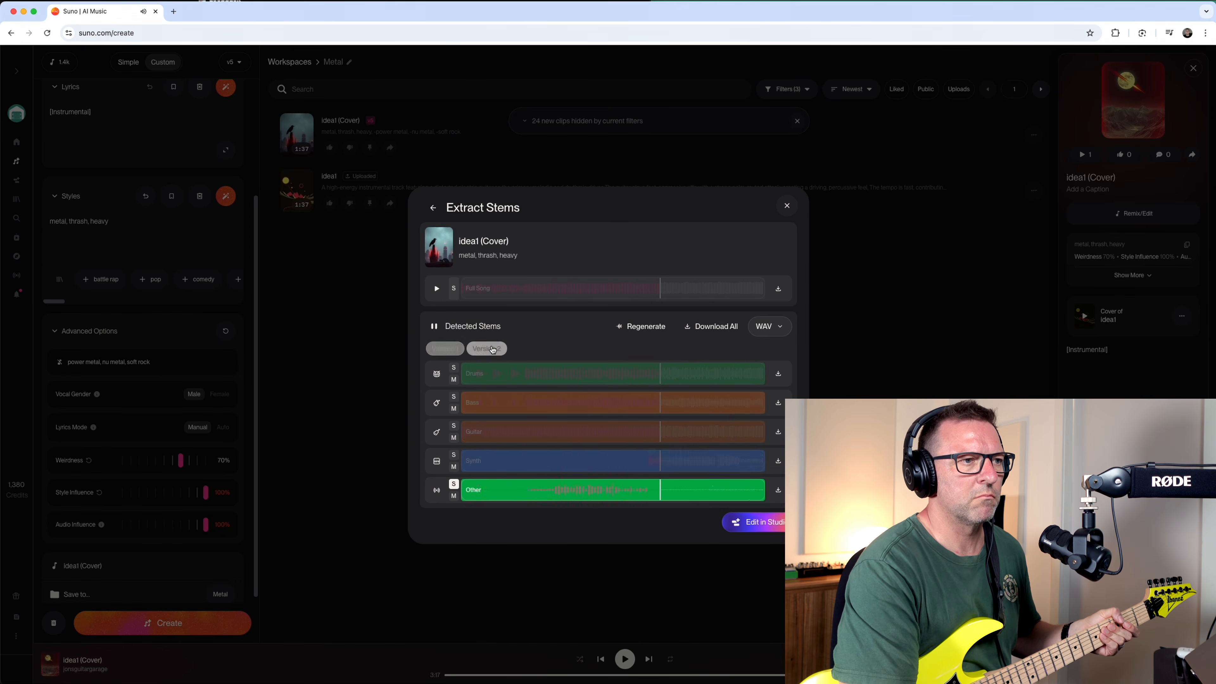
left_click(454, 484)
left_click(453, 455)
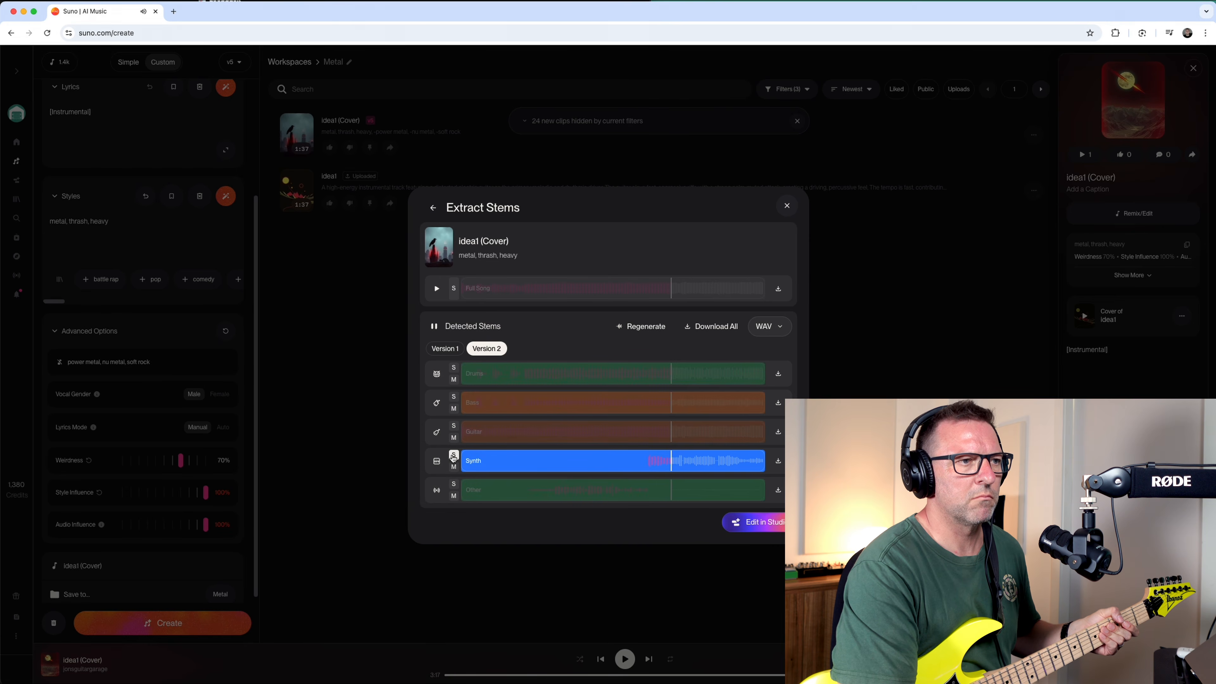
left_click(453, 455)
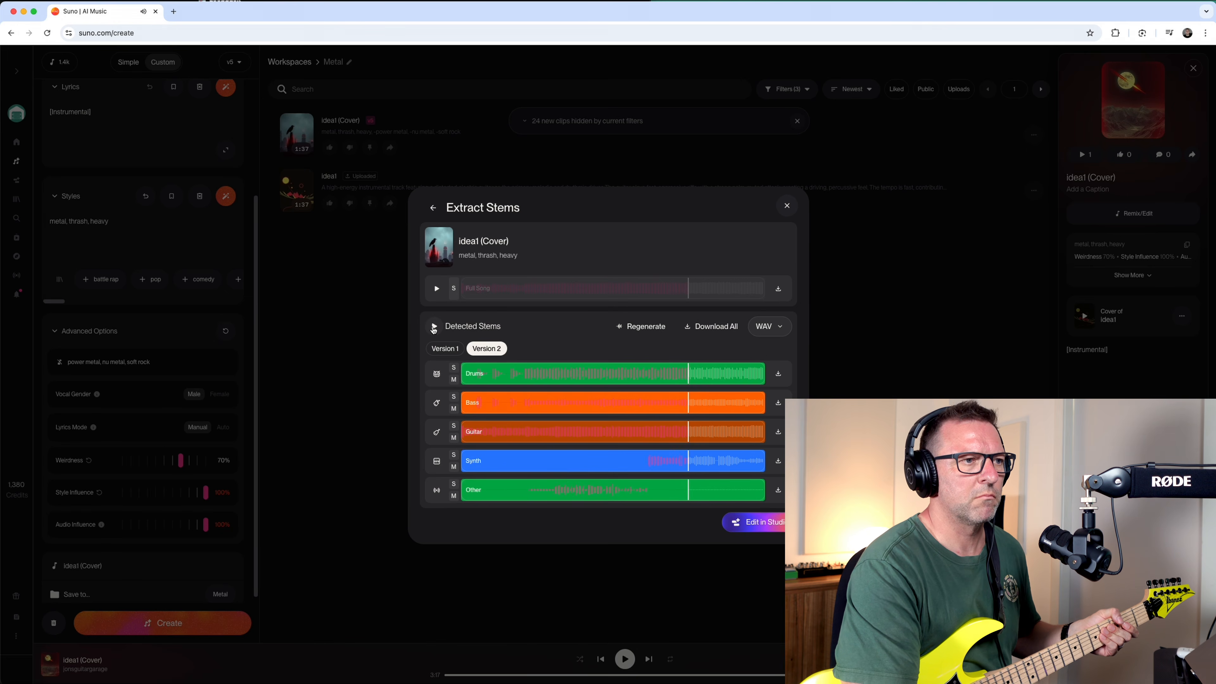
Return to Version 1 and download all of its detected stems as WAV files.
left_click(445, 348)
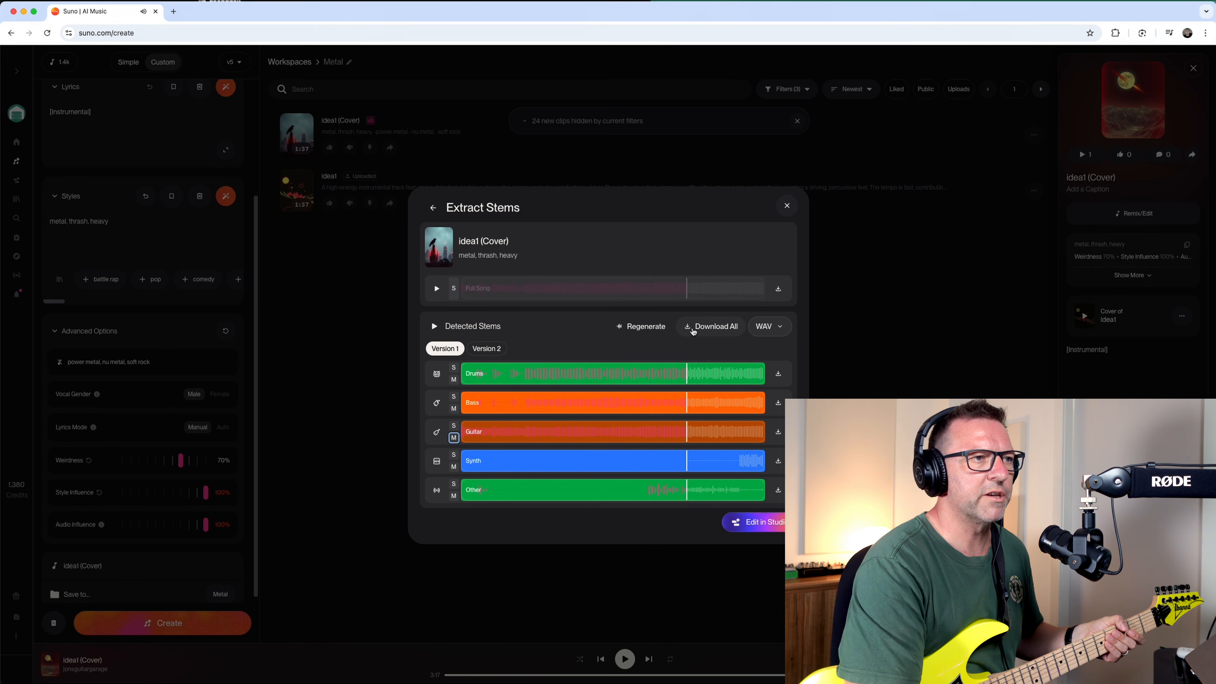
left_click(703, 330)
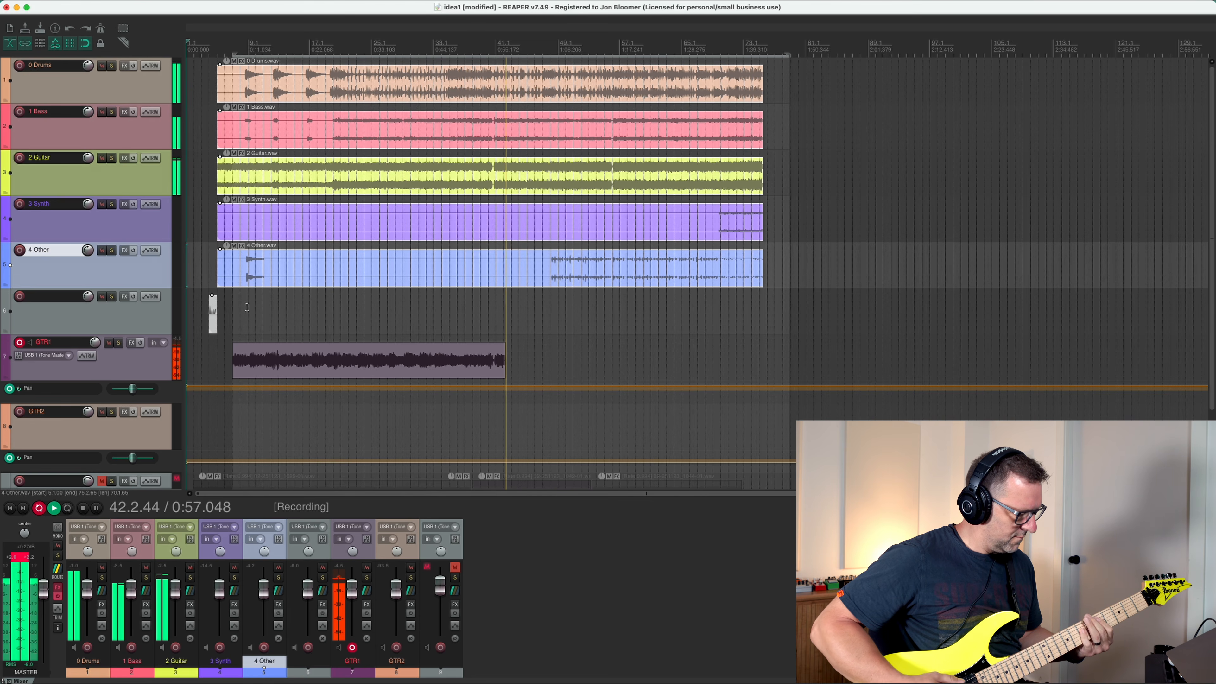
Record GTR1 in REAPER in successive passes, covering the opening section, bars 35 to 57, and bar 57 to the end of the stems.
key("space")
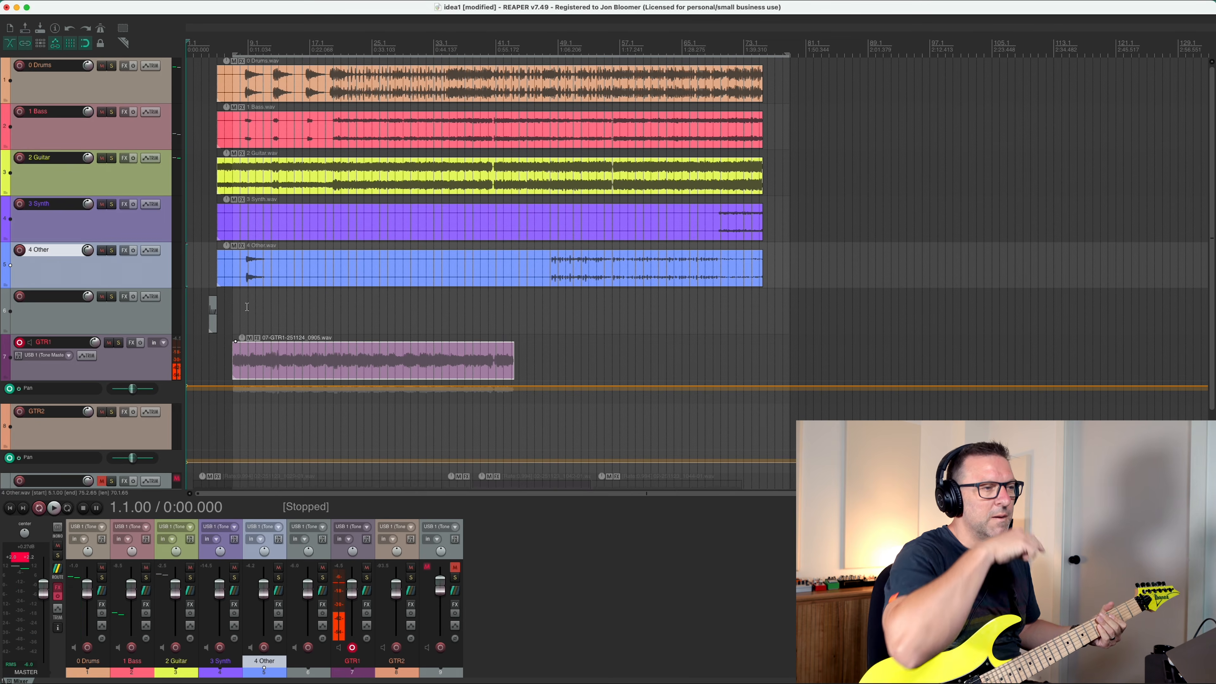
left_click(439, 48)
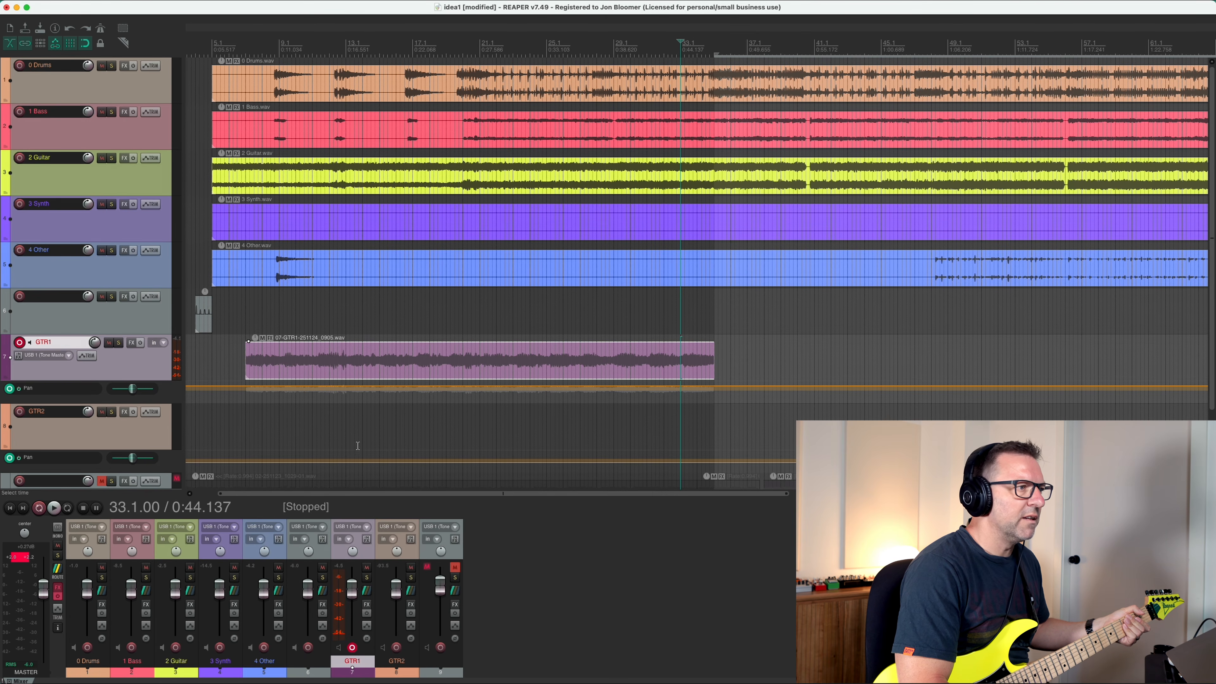
left_click(39, 508)
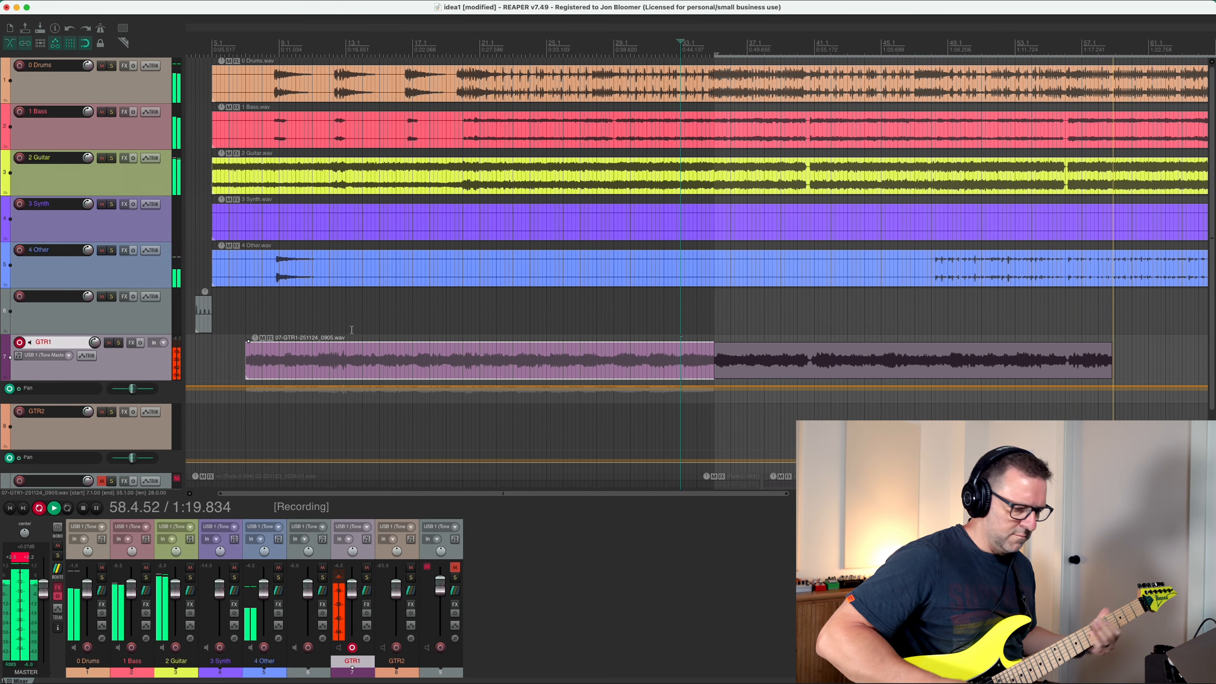
key("space")
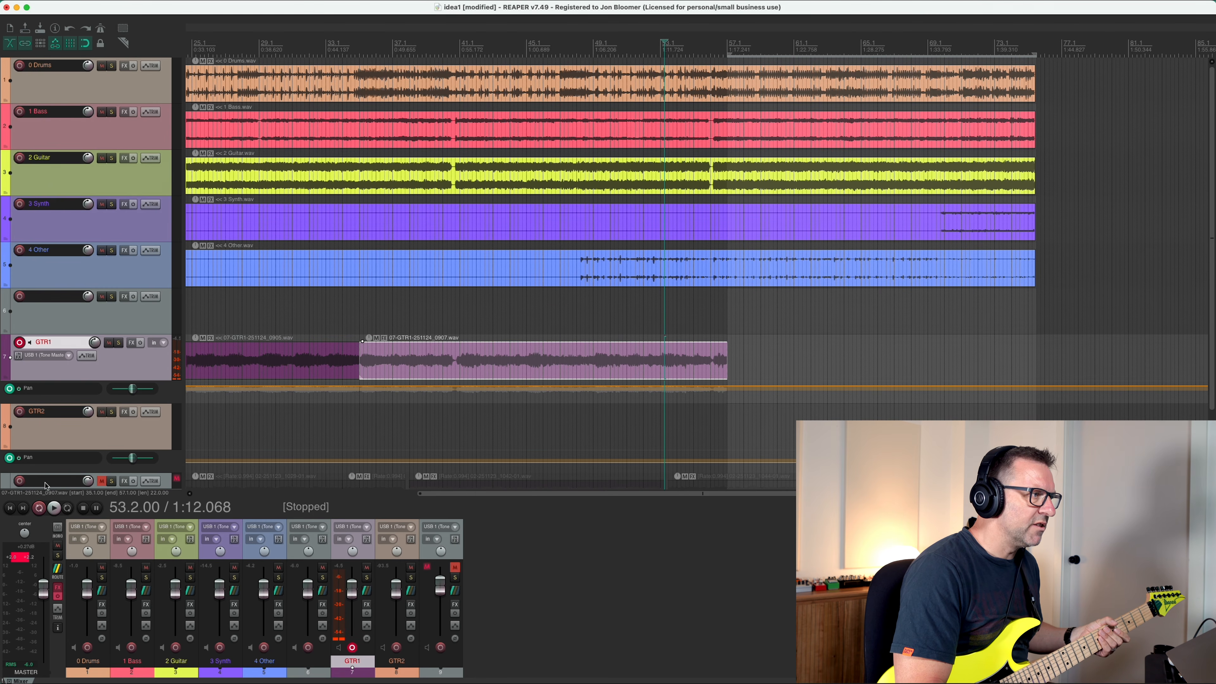
left_click(39, 508)
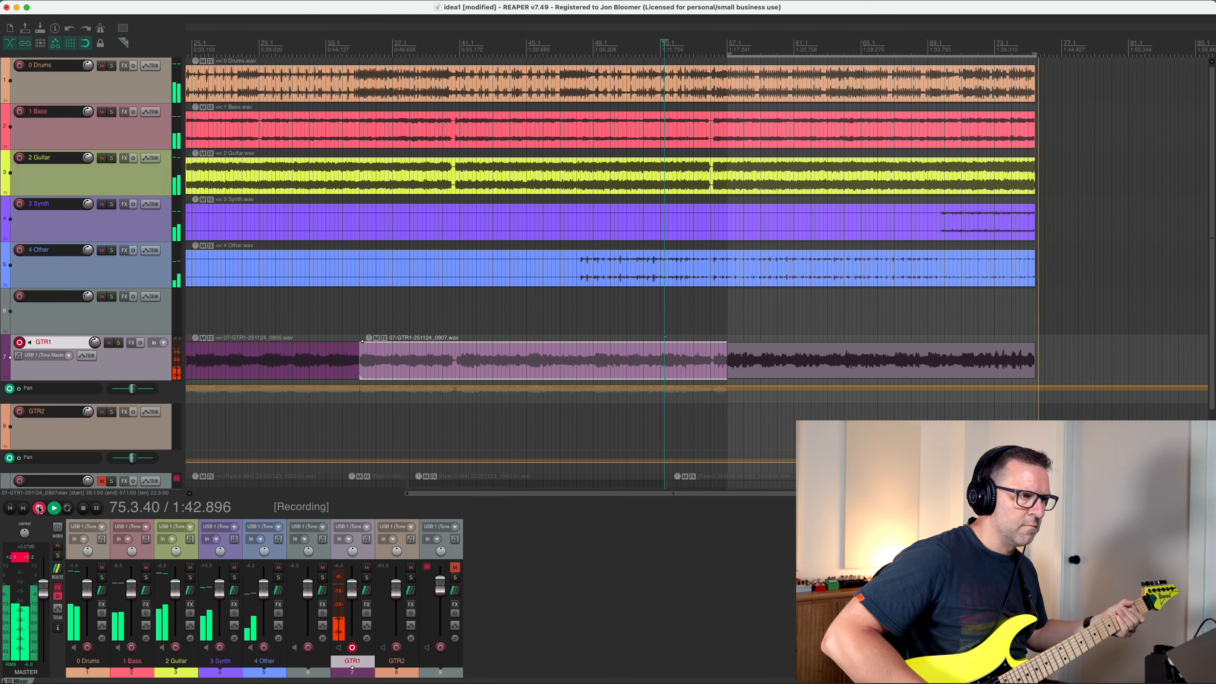
left_click(39, 509)
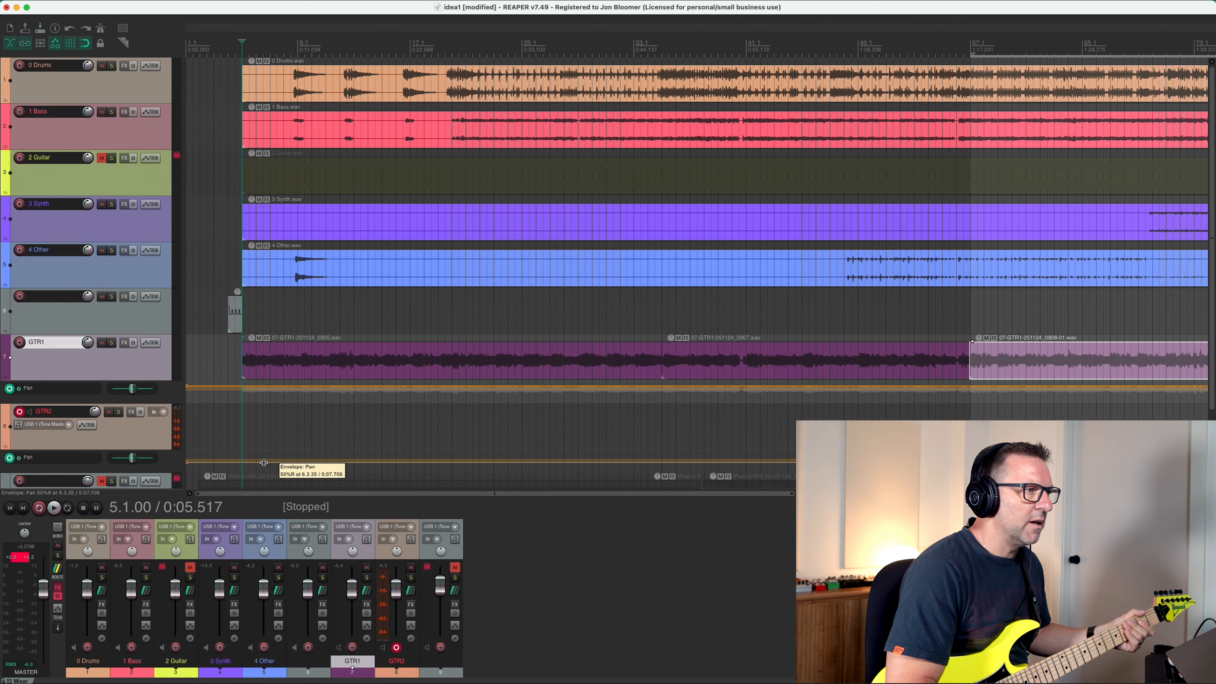
Record the first GTR2 section starting at bar 2 and trim the start of the recording to bar 5.
left_click(197, 70)
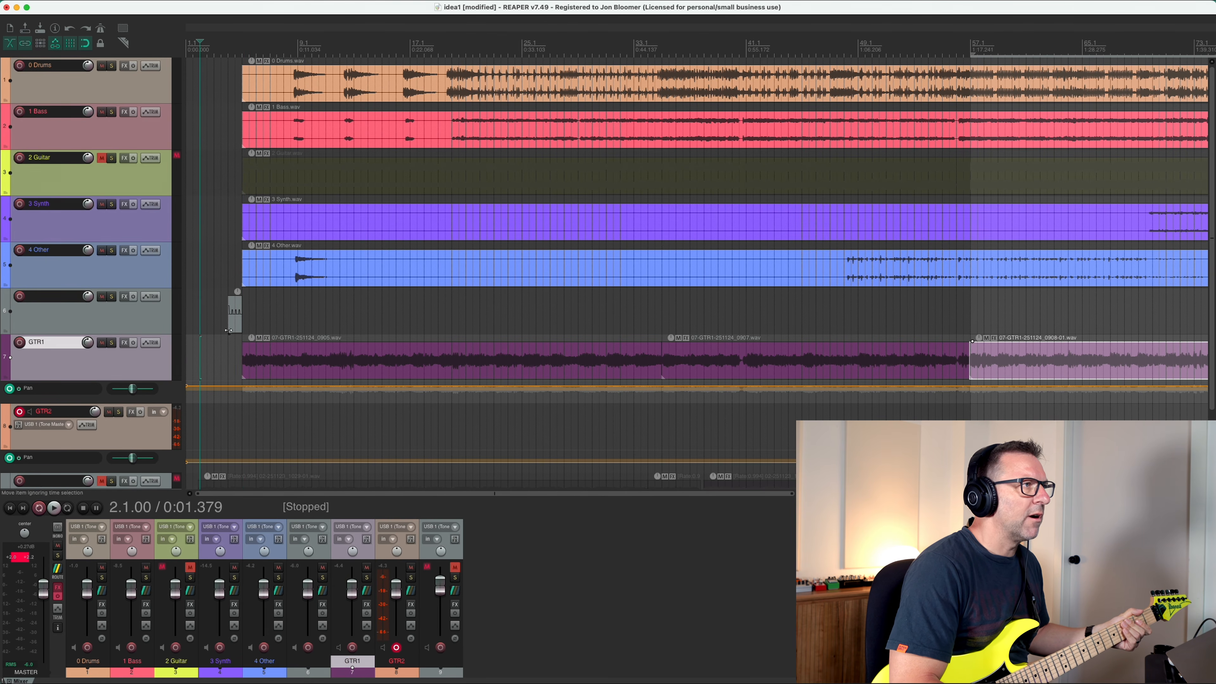
left_click(40, 507)
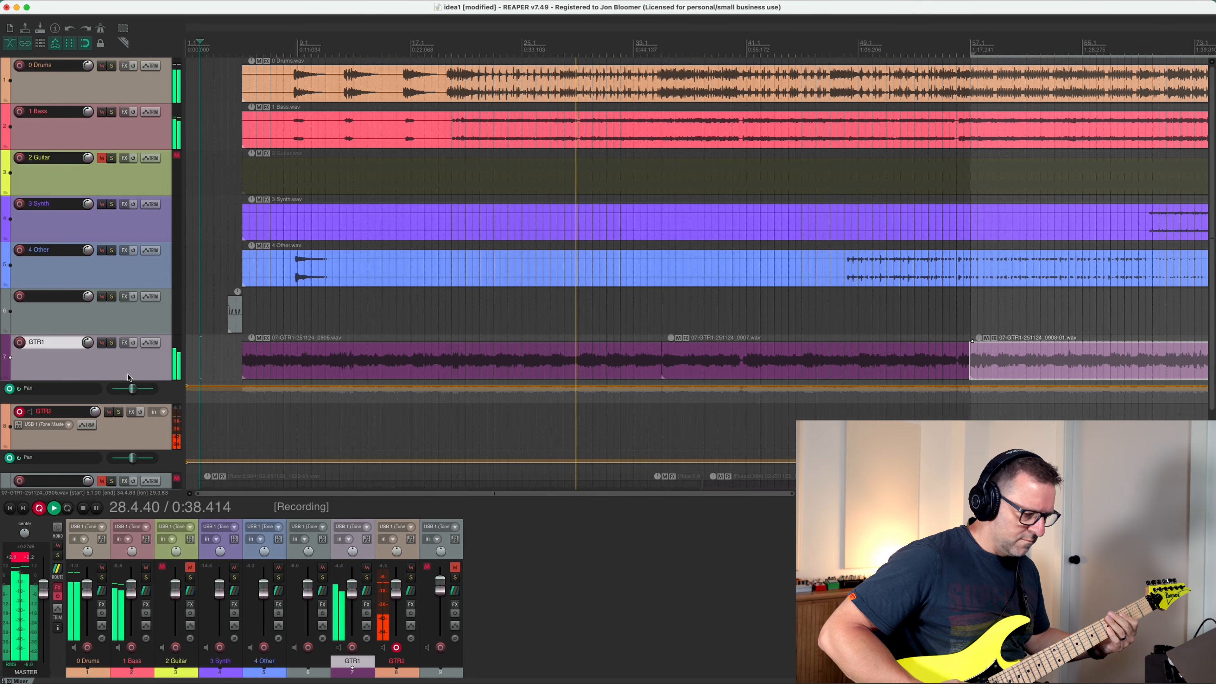
key("space")
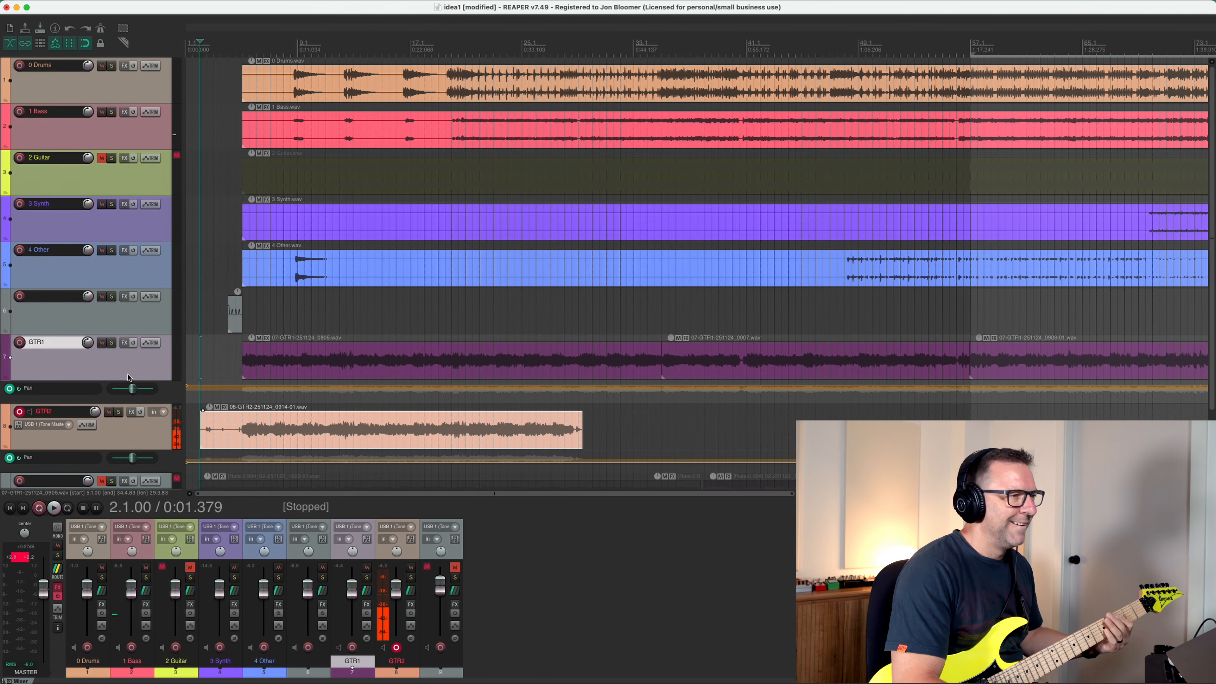
left_click(202, 420)
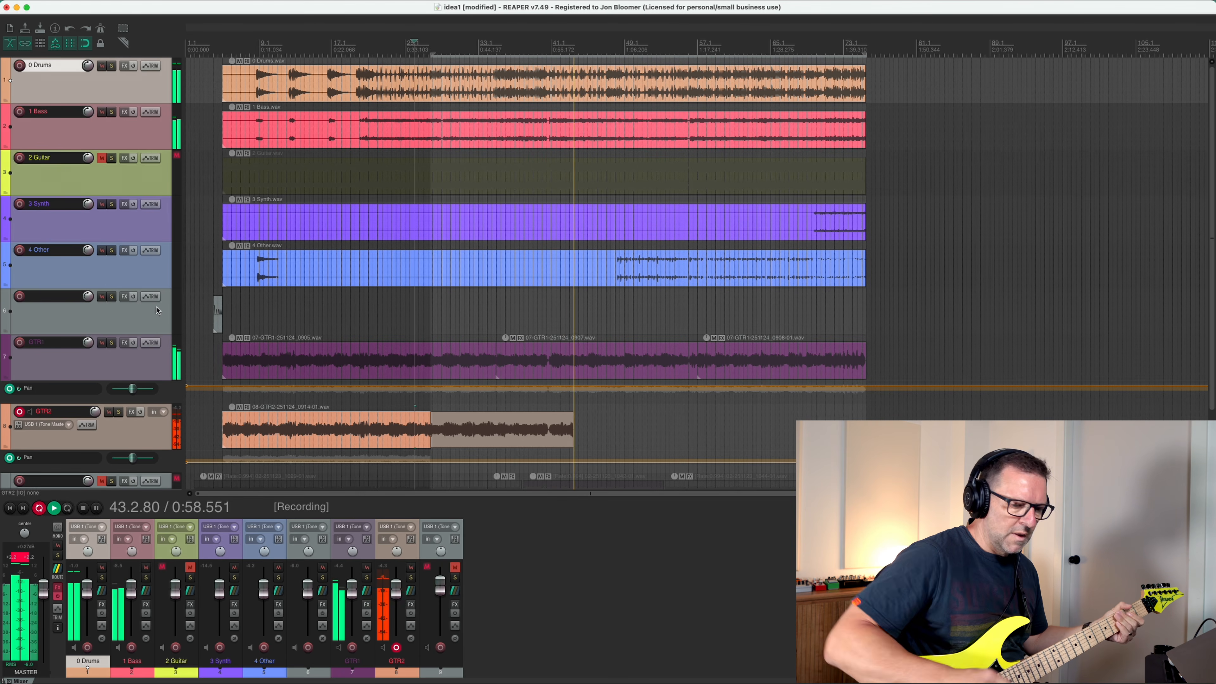
Record the remaining GTR2 sections in punch-in passes, including from bar 41 to the end of the stems.
key("space")
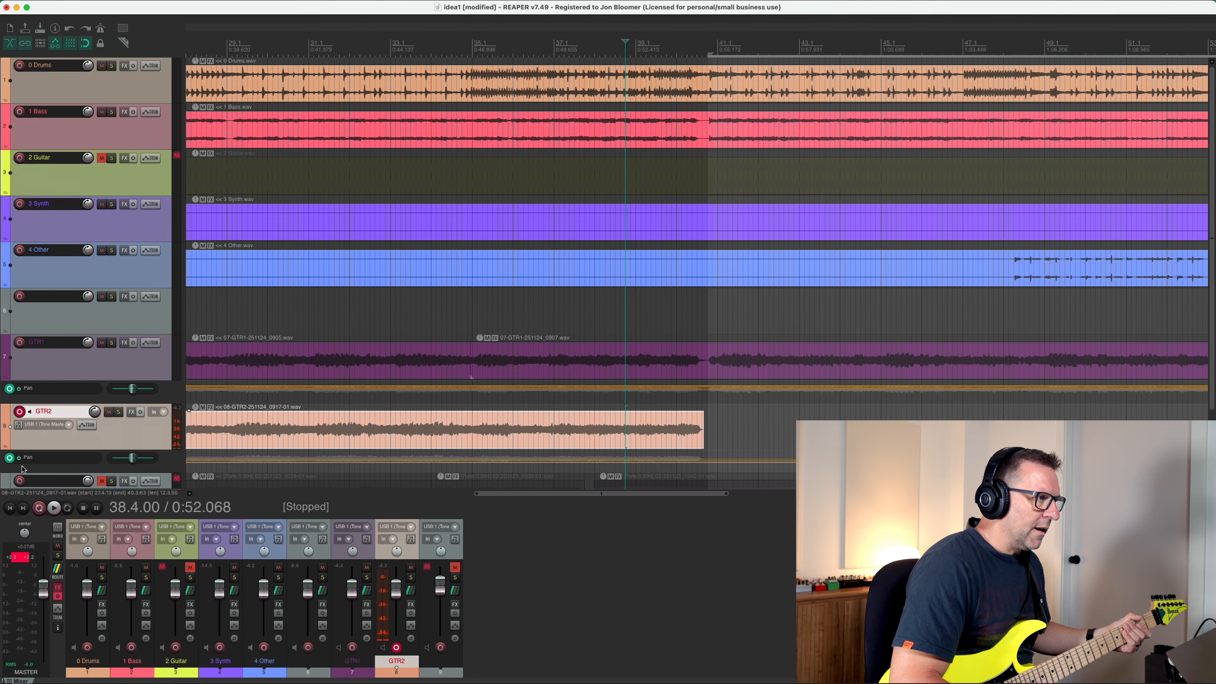
left_click(39, 507)
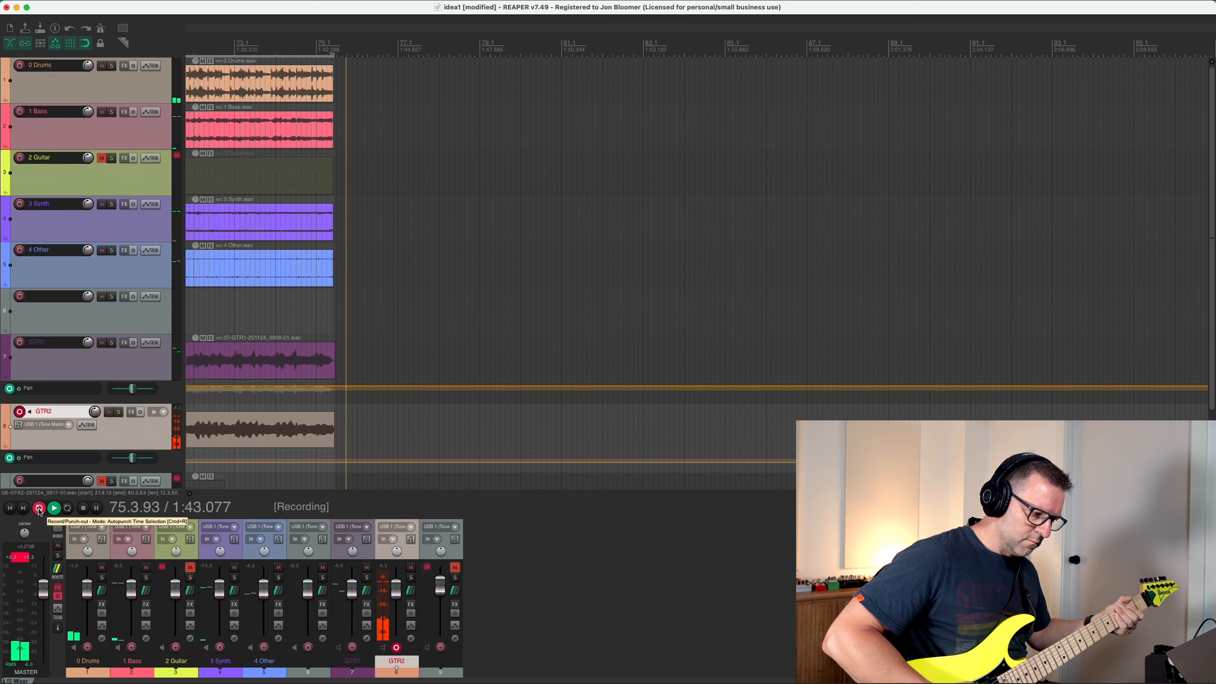
key("space")
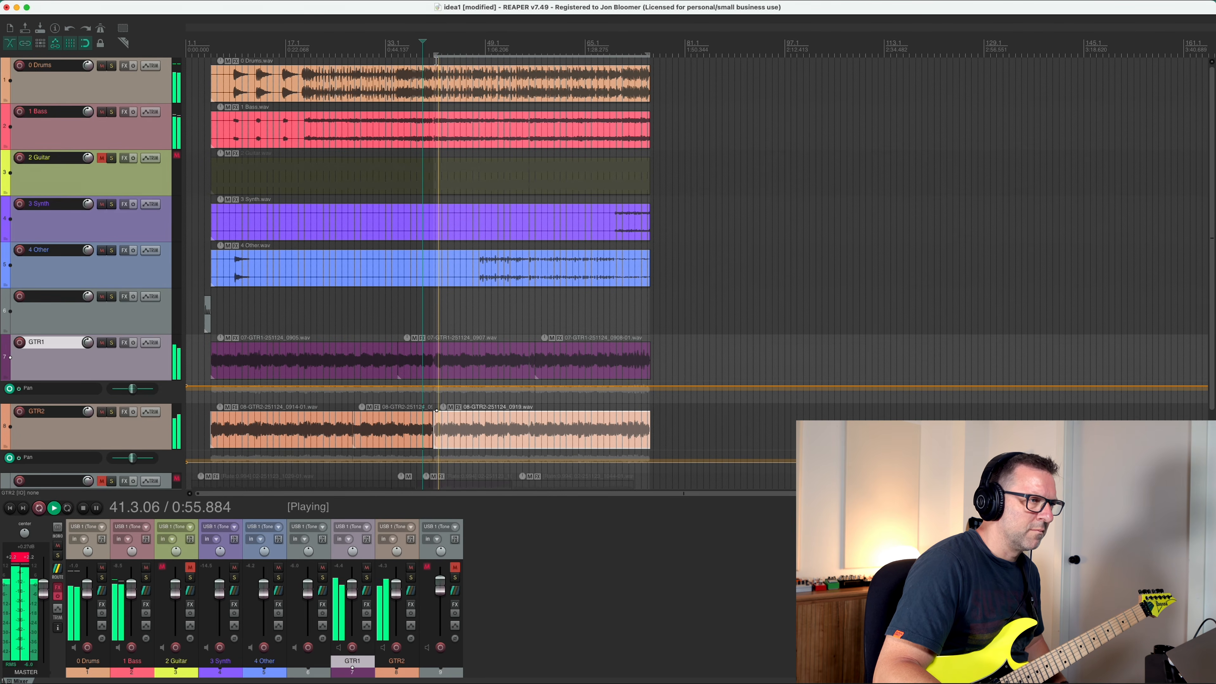
Play back the join between the GTR2 recordings around bar 41 to check its timing.
key("space")
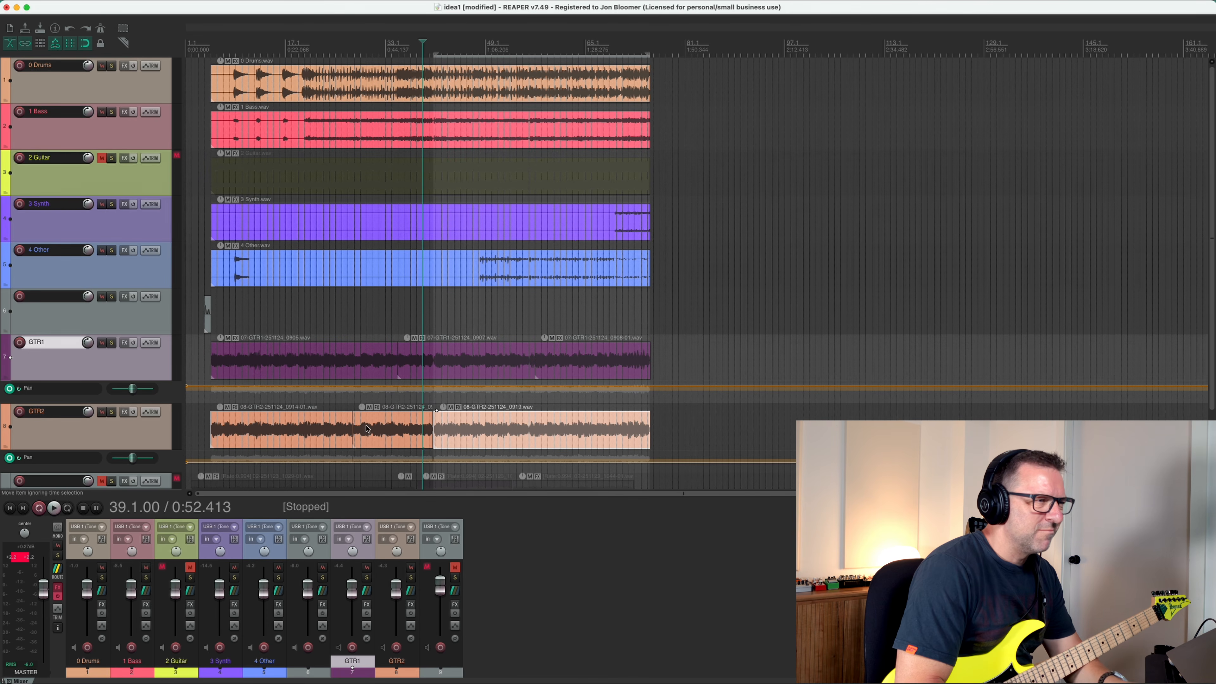
scroll(837, 383, "up", 8)
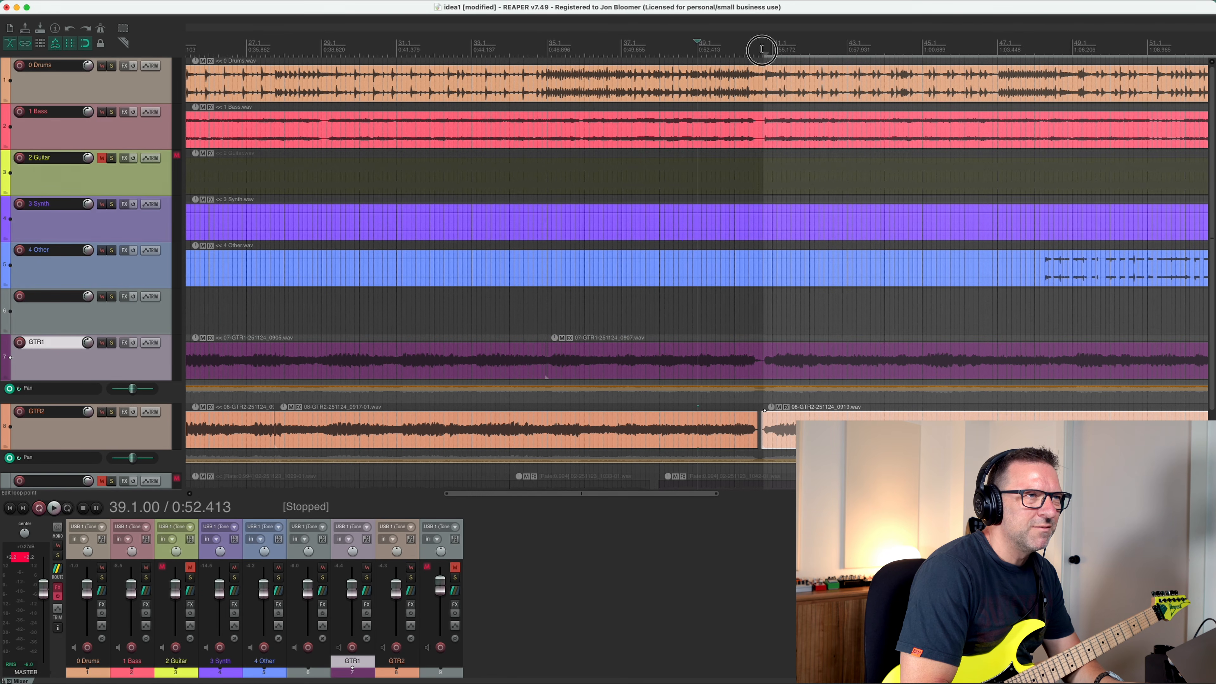
left_click(761, 49)
key("space")
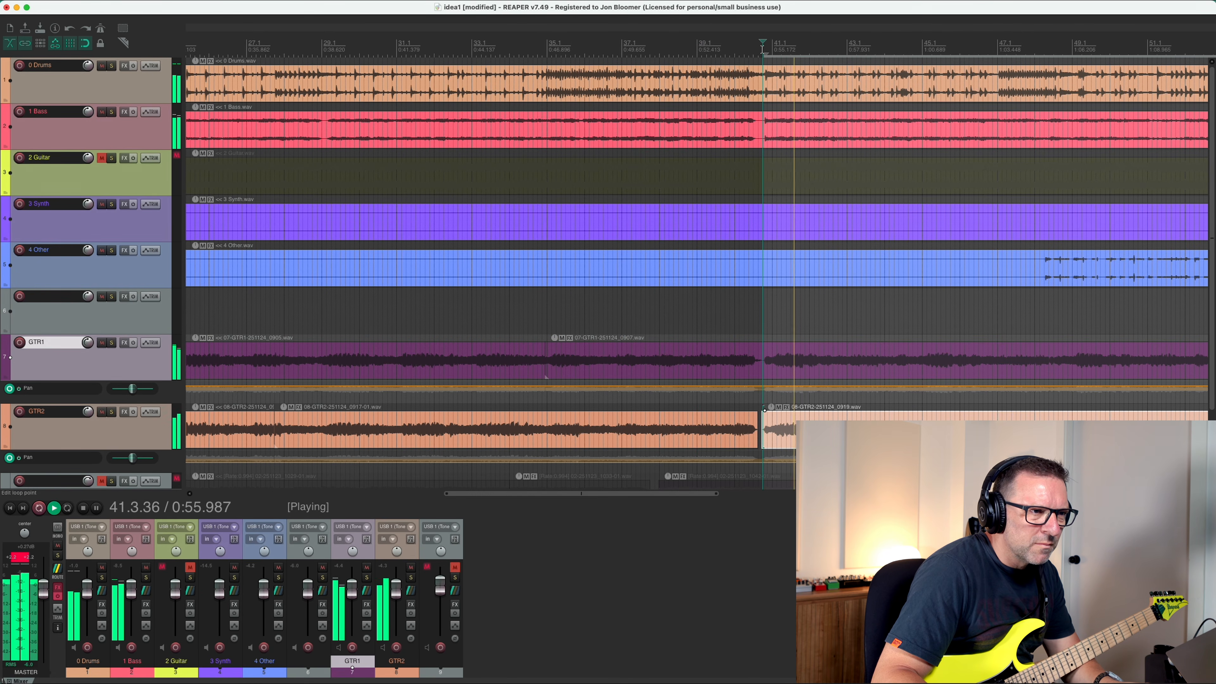
key("space")
Re-record the short GTR2 passage at the start of bar 41 as a punch-in, with playback starting from bar 39.
scroll(780, 110, "up", 7)
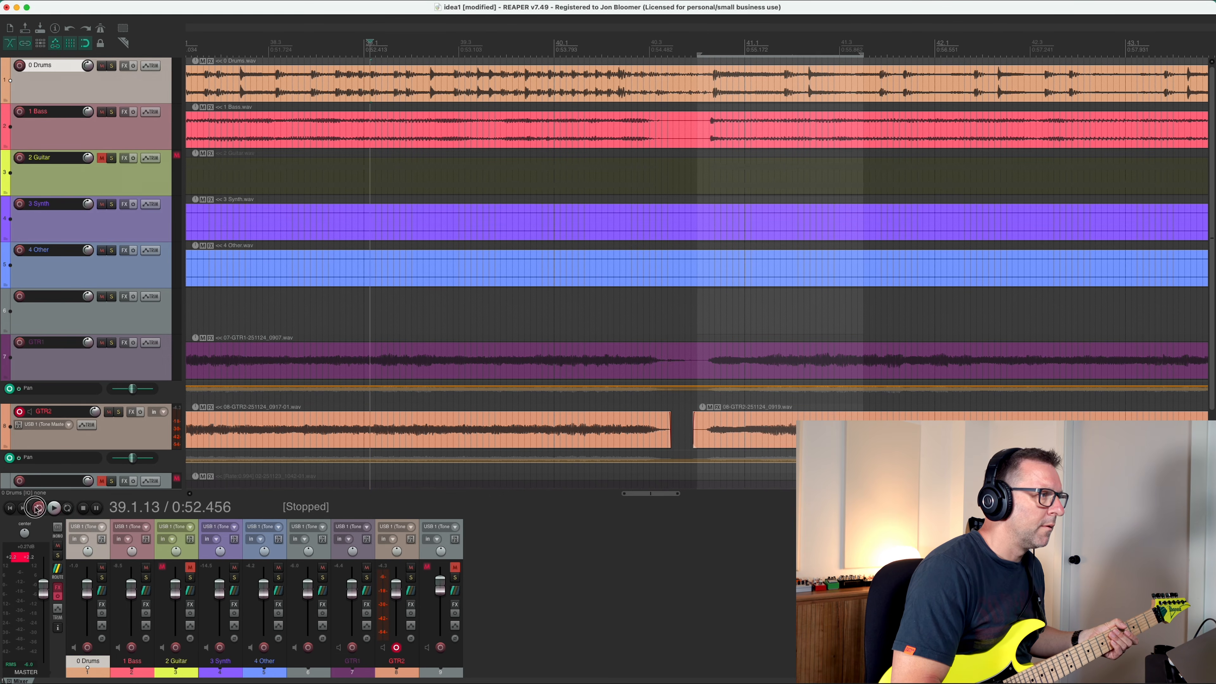
left_click(37, 509)
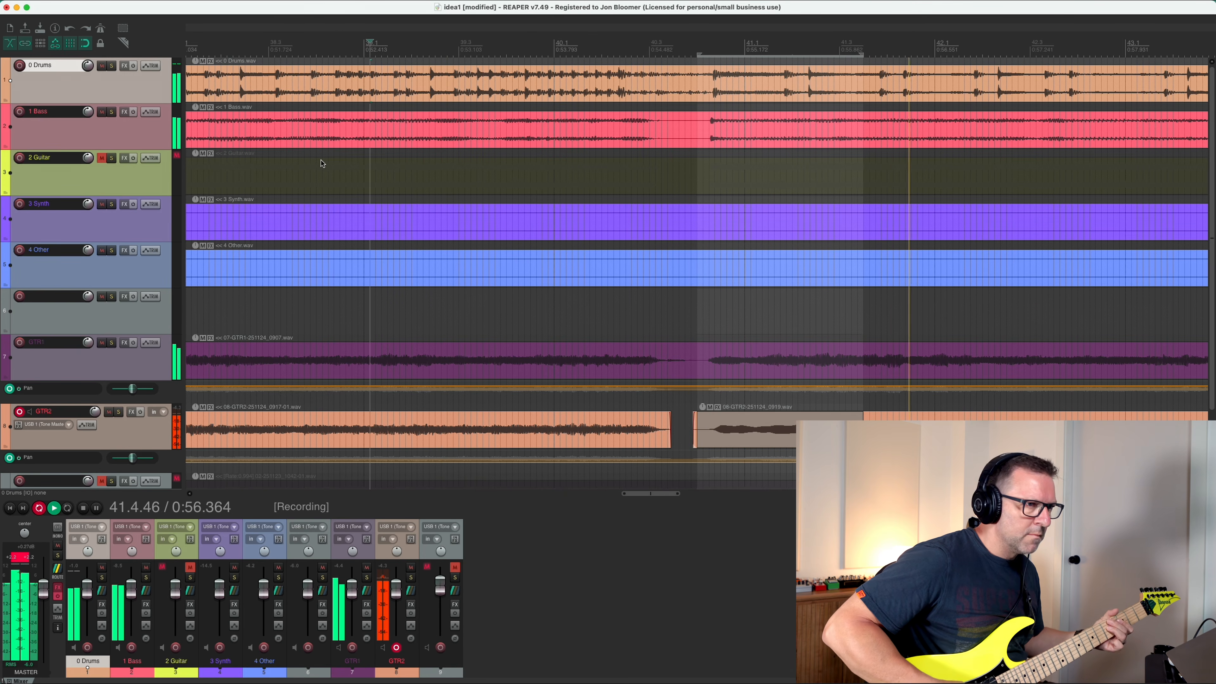
left_click(39, 508)
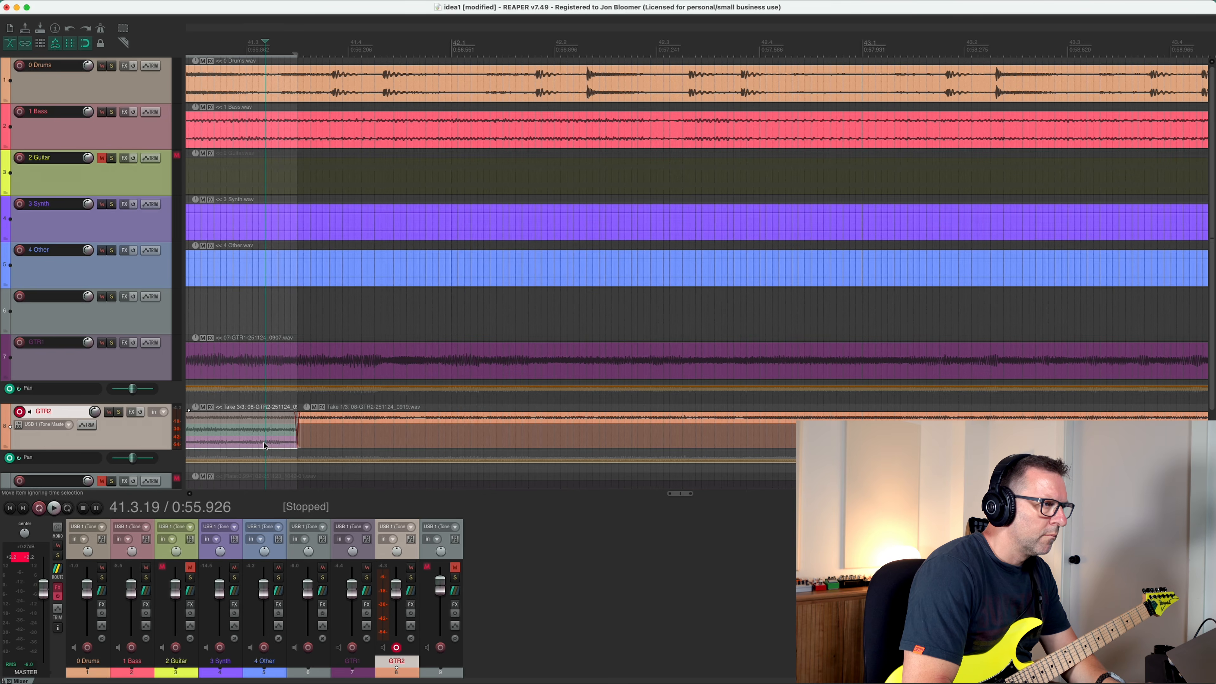
Crop the punched-in GTR2 item at bar 41 and the item following it to their active takes, and save the project.
right_click(265, 446)
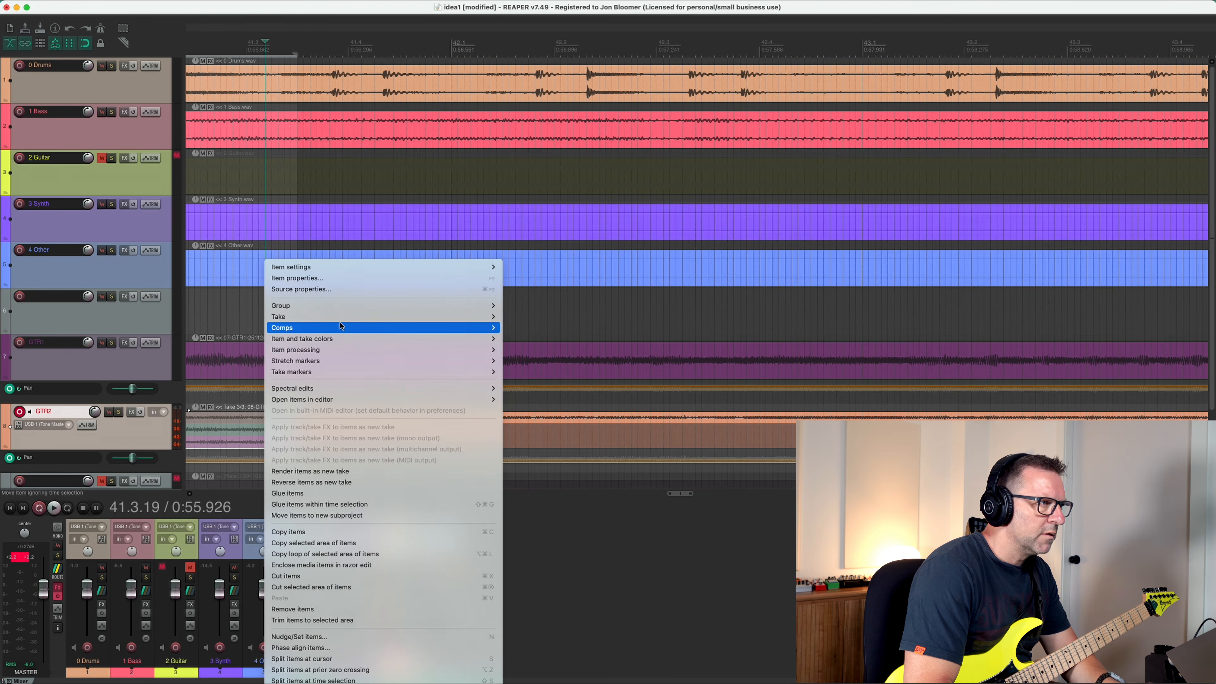
mouse_move(341, 326)
left_click(536, 348)
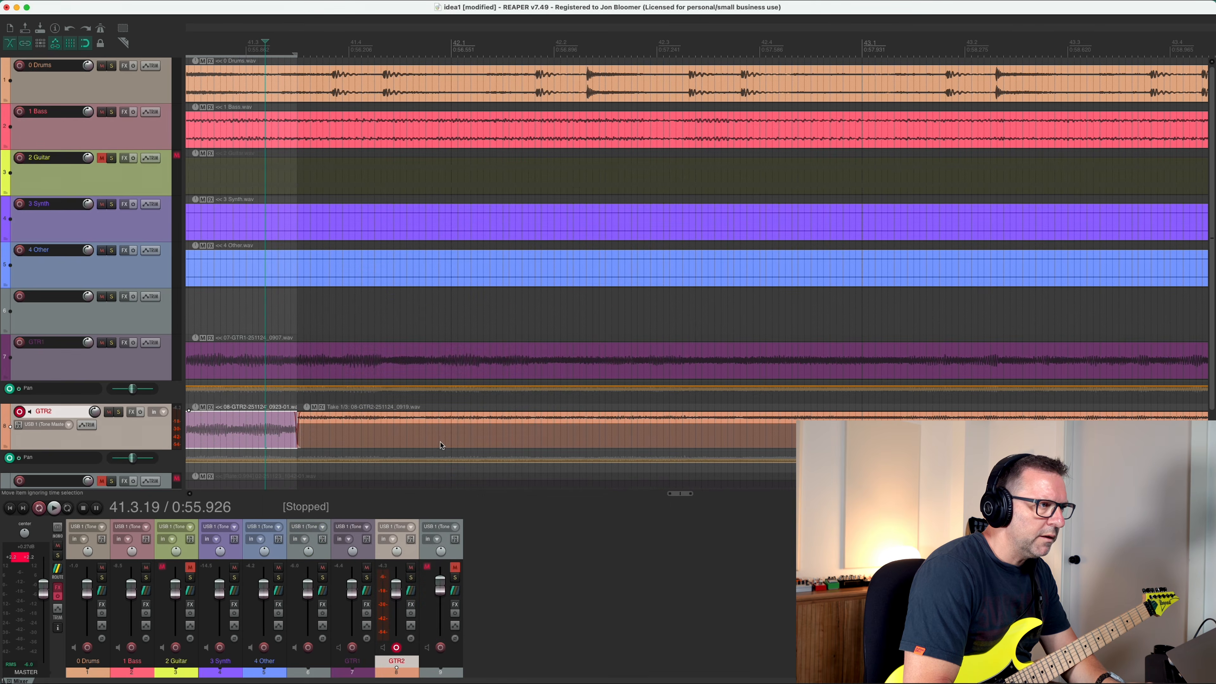
scroll(442, 446, "down", 4)
right_click(735, 424)
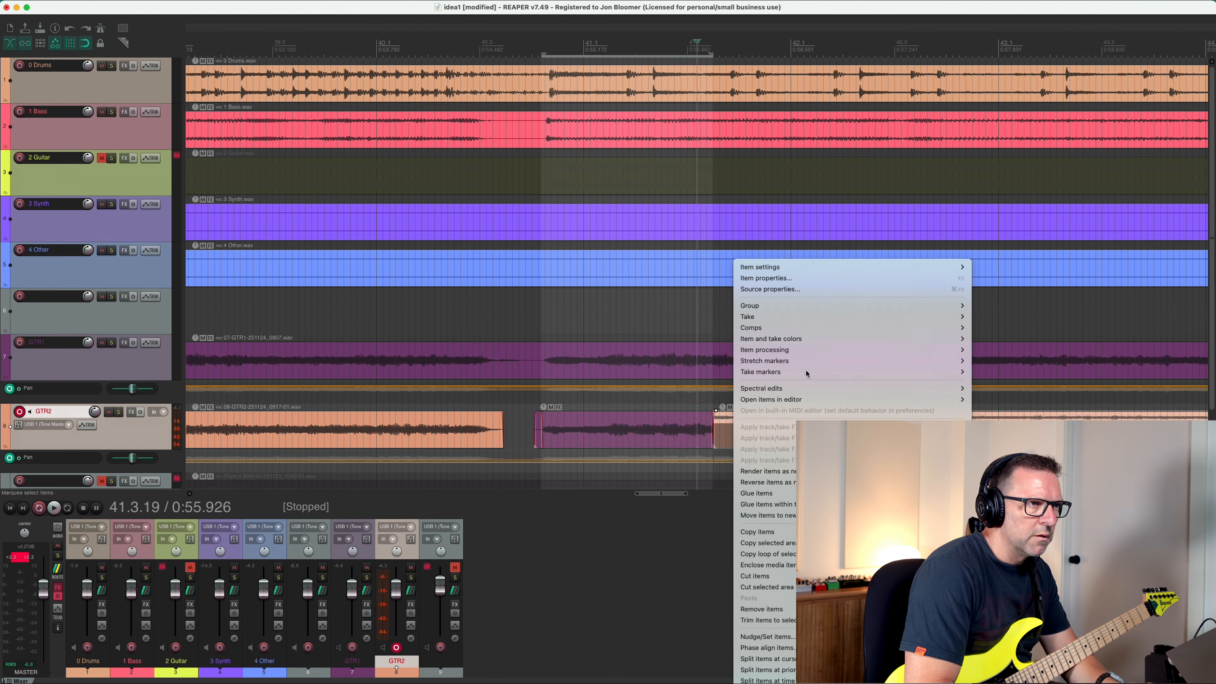
mouse_move(814, 317)
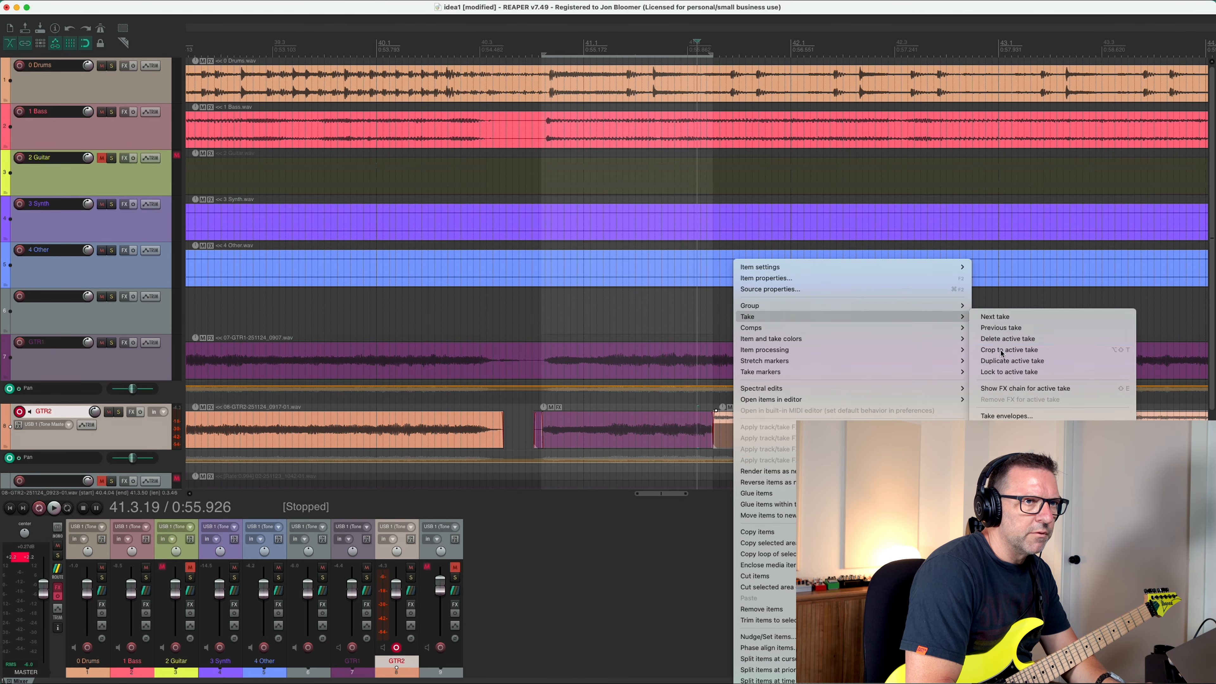
left_click(1002, 361)
scroll(475, 105, "down", 1)
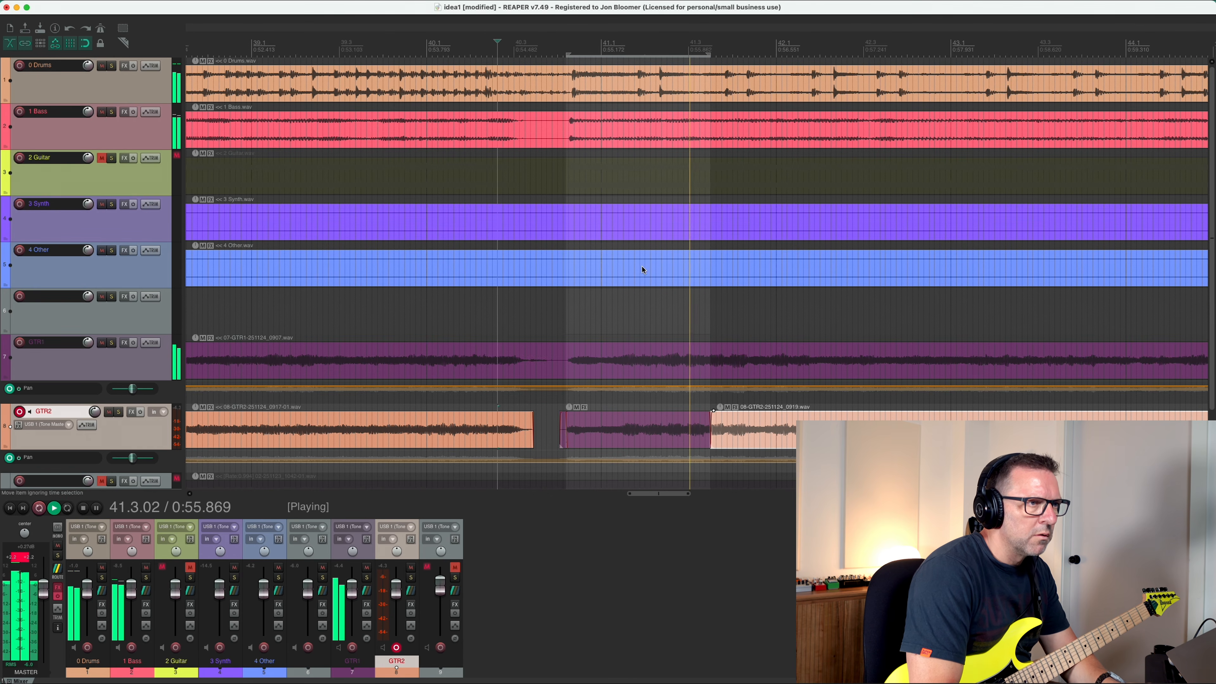
key("super+s")
scroll(653, 288, "down", 5)
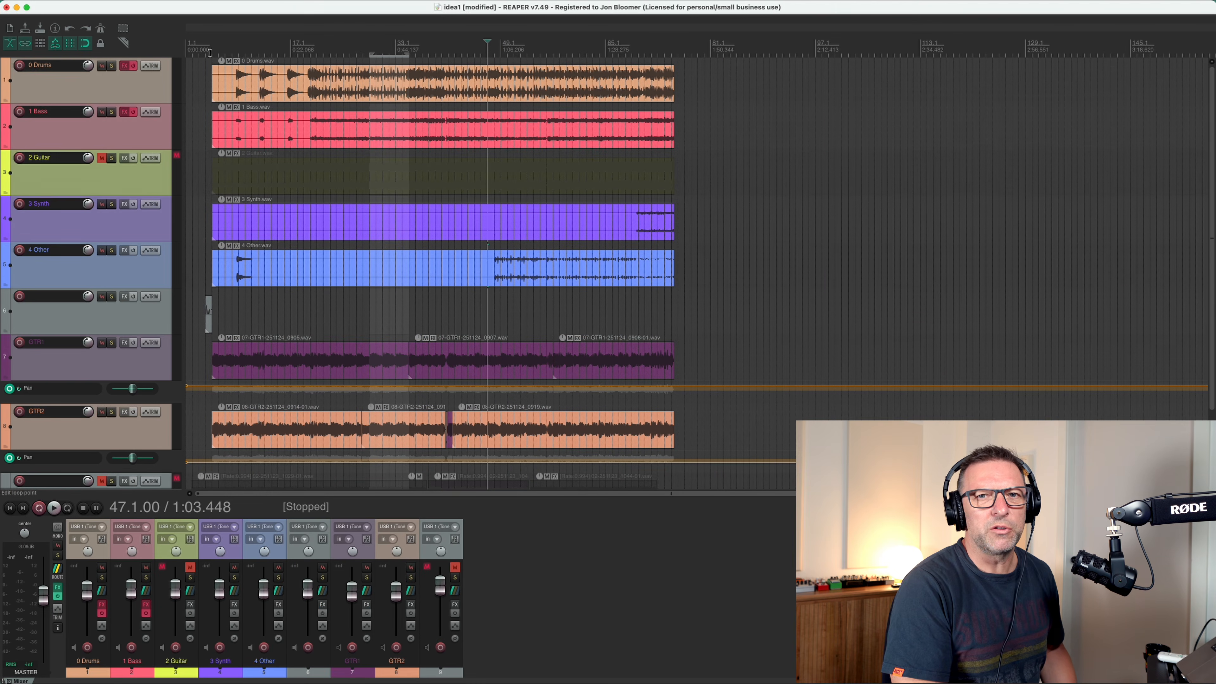
Solo the 4 Other stem and play it from around bar 9.
left_click(210, 51)
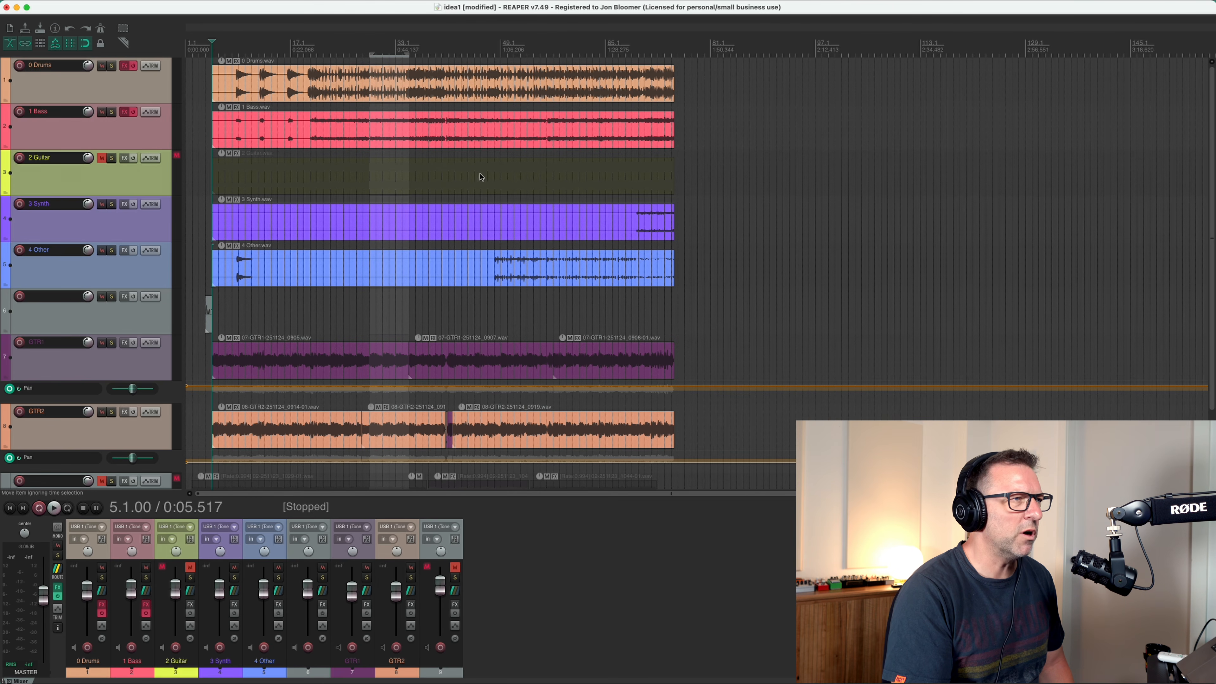
left_click(113, 250)
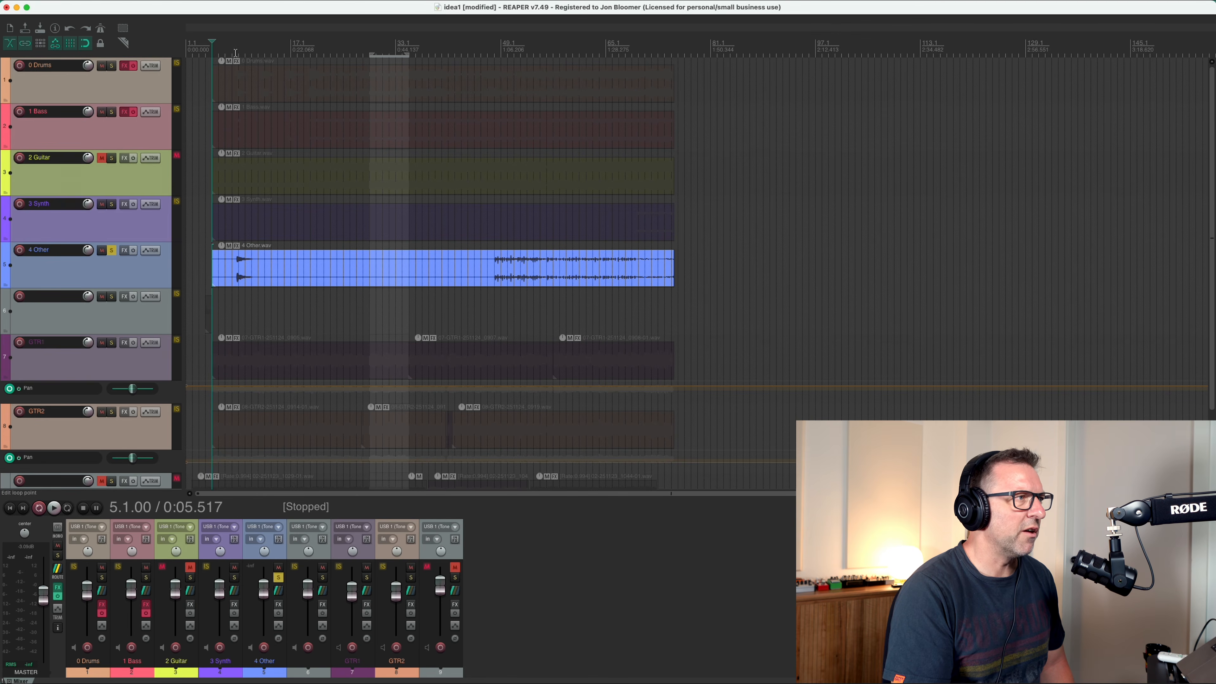
left_click(237, 54)
key("space")
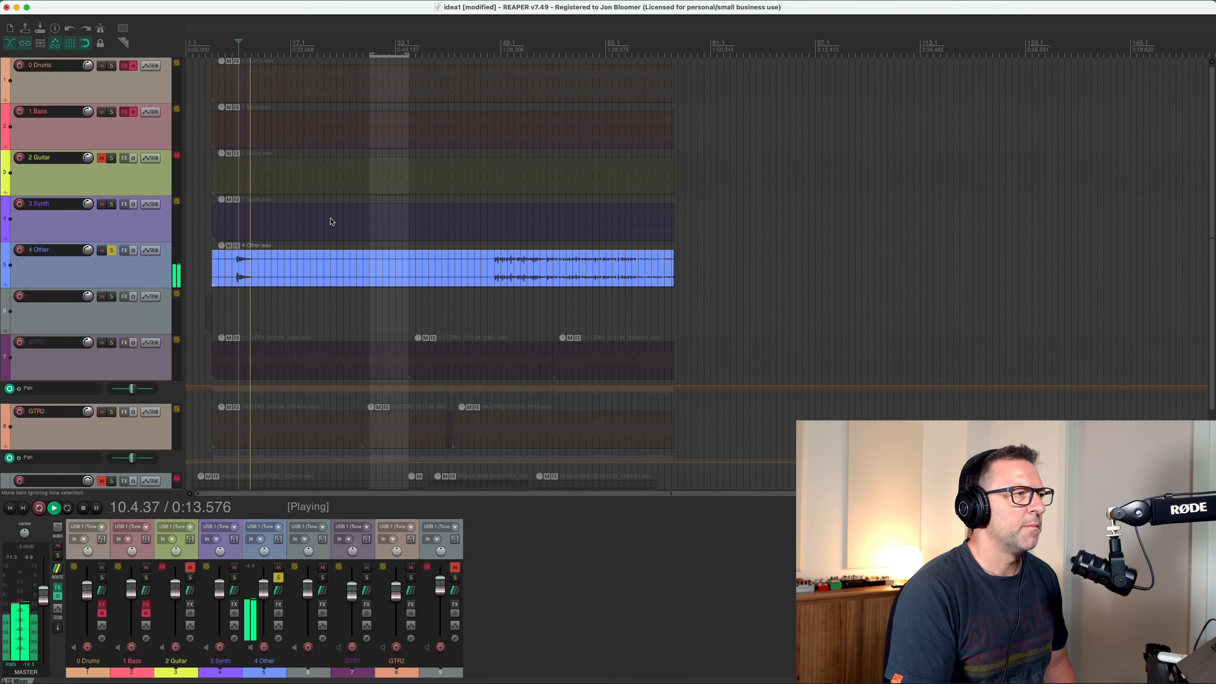
Solo the 0 Drums stem together with 4 Other and play both from bar 8.
key("space")
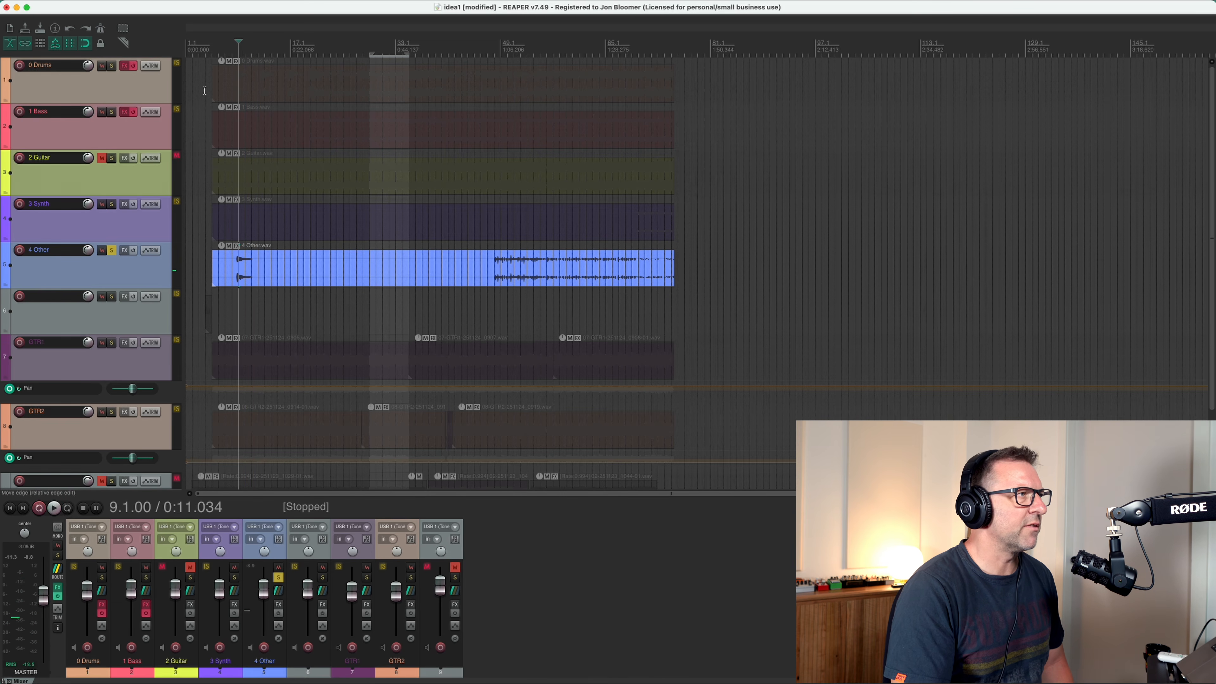
left_click(112, 66)
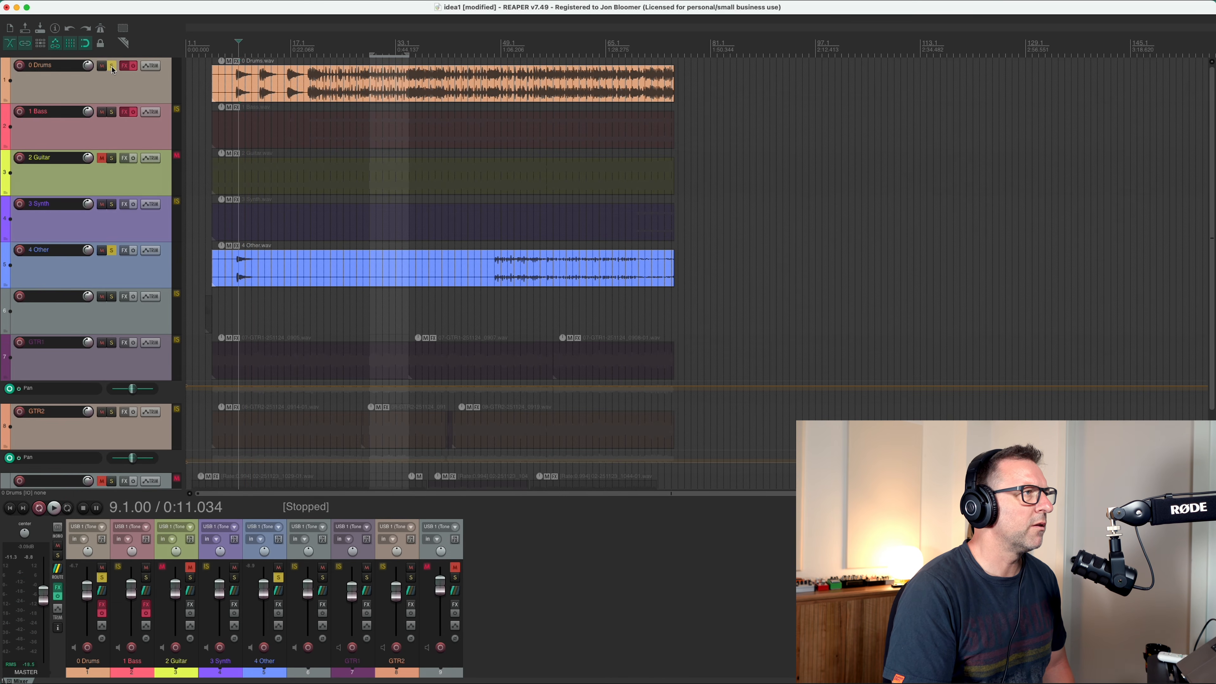
left_click(232, 54)
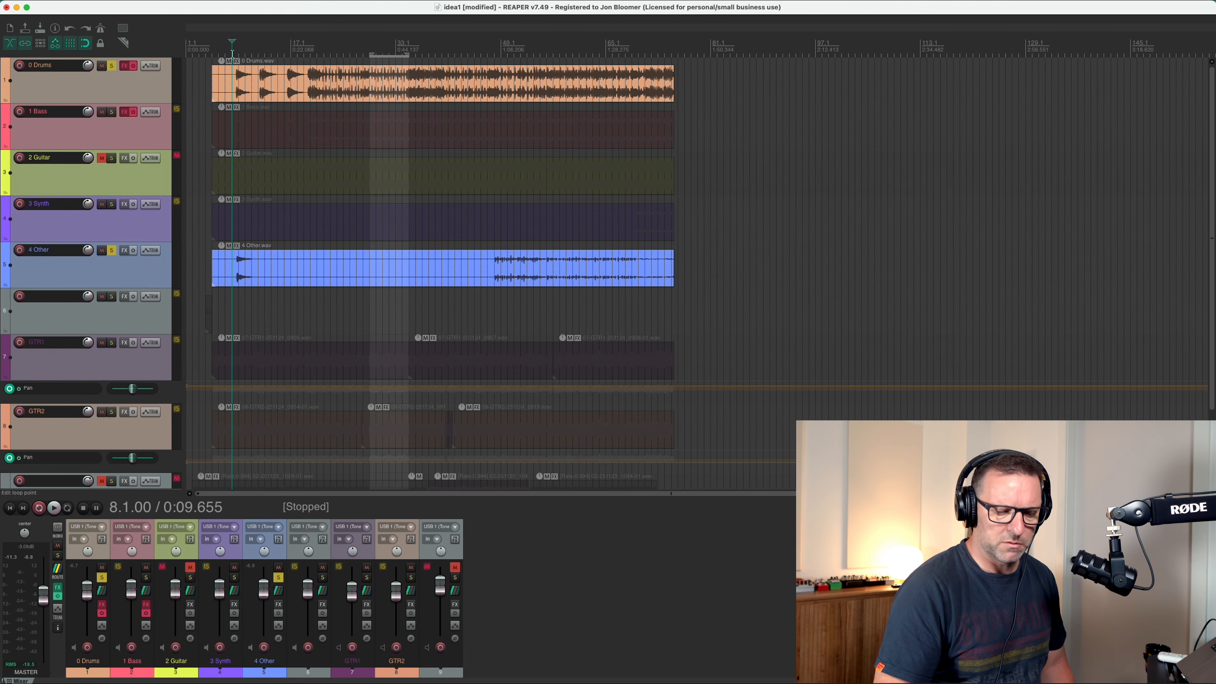
key("space")
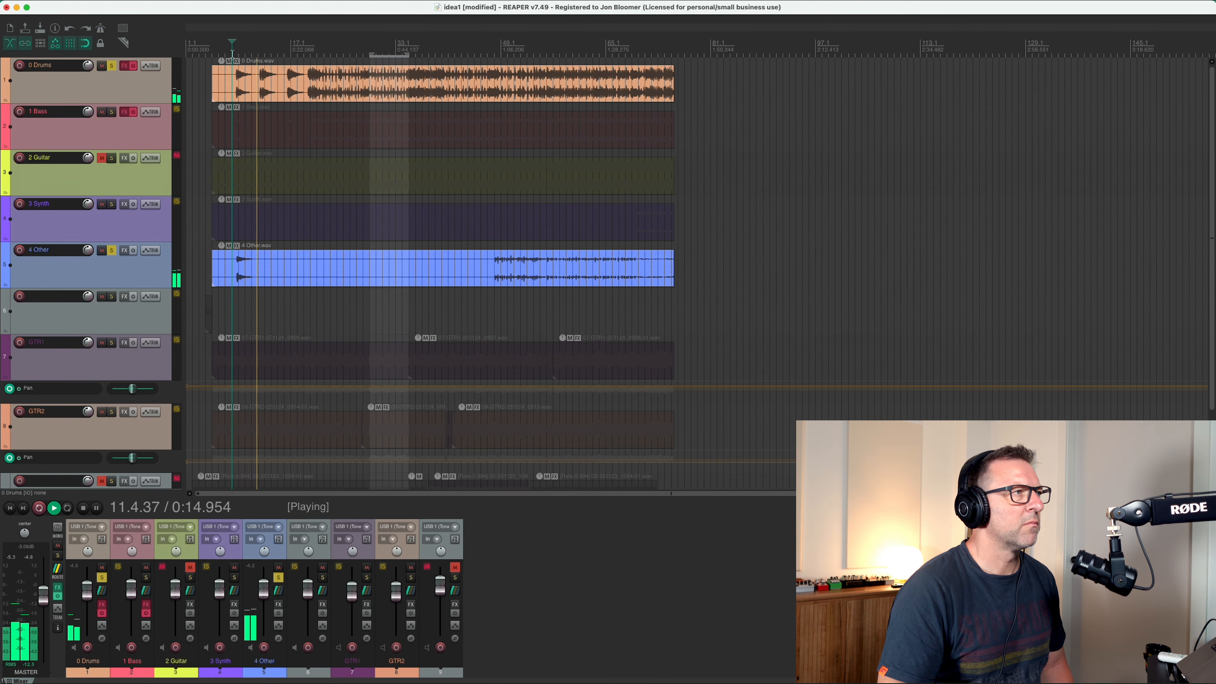
key("space")
Unsolo 4 Other and play the 0 Drums stem alone from bar 8 to compare the intro.
left_click(107, 252)
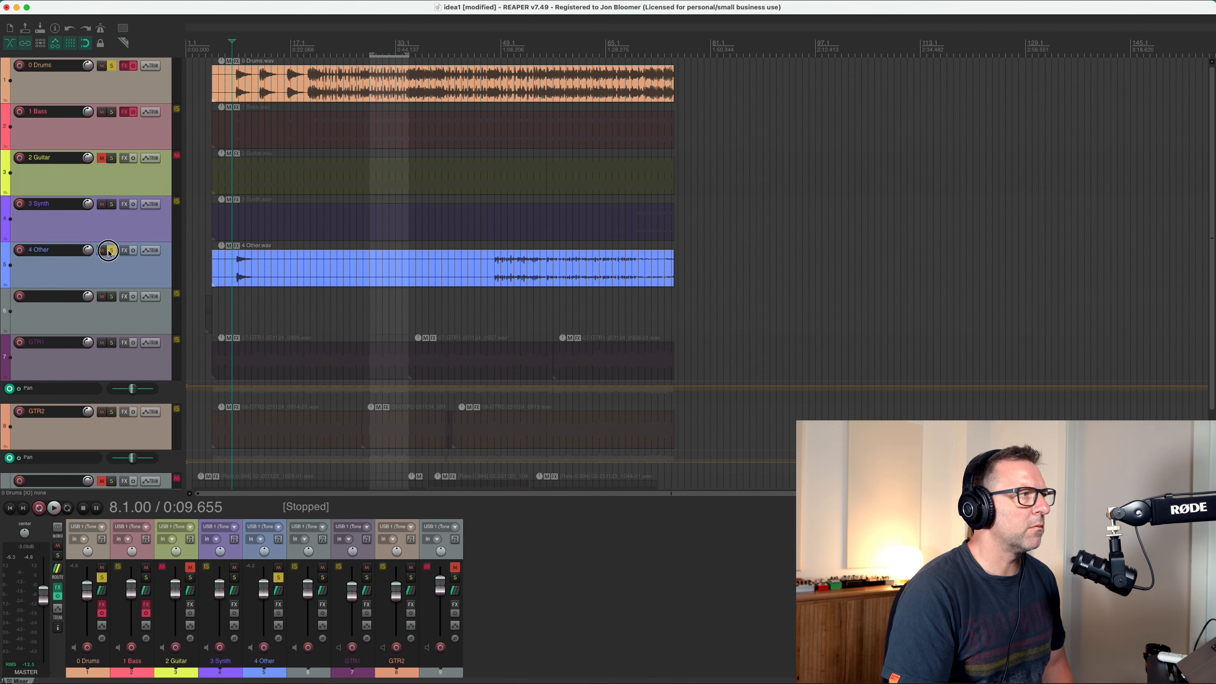
key("space")
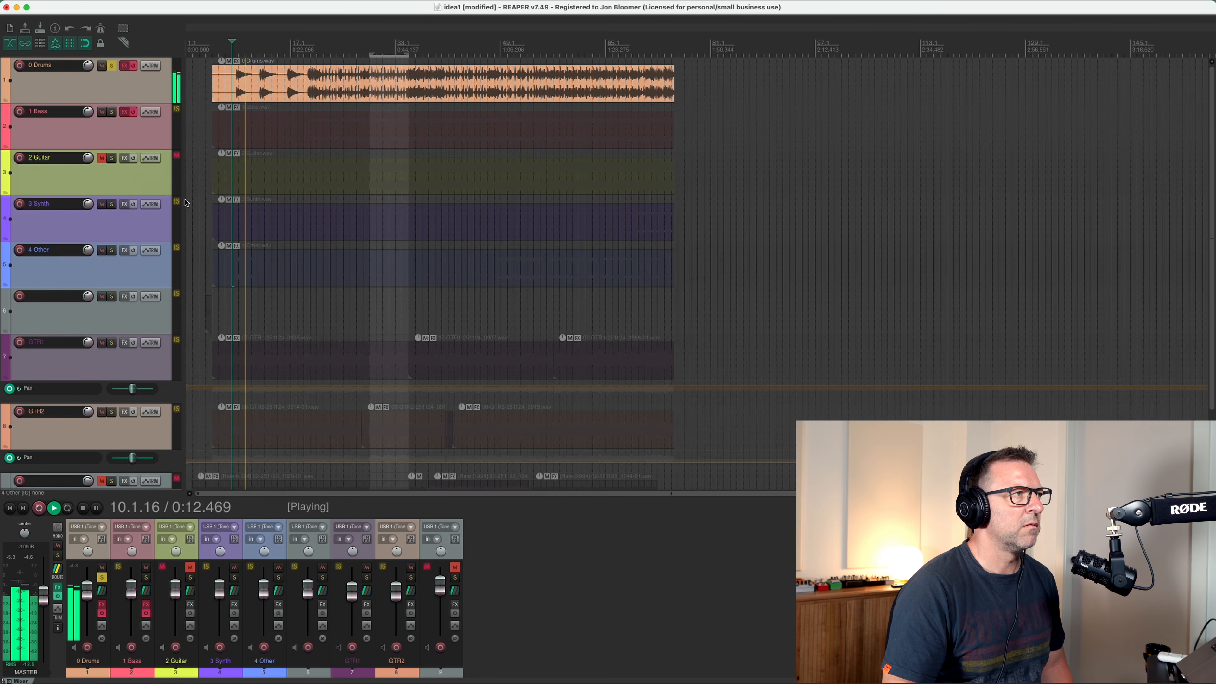
key("space")
Solo 4 Other again and split its item just after the opening hit.
left_click(367, 271)
left_click(264, 271)
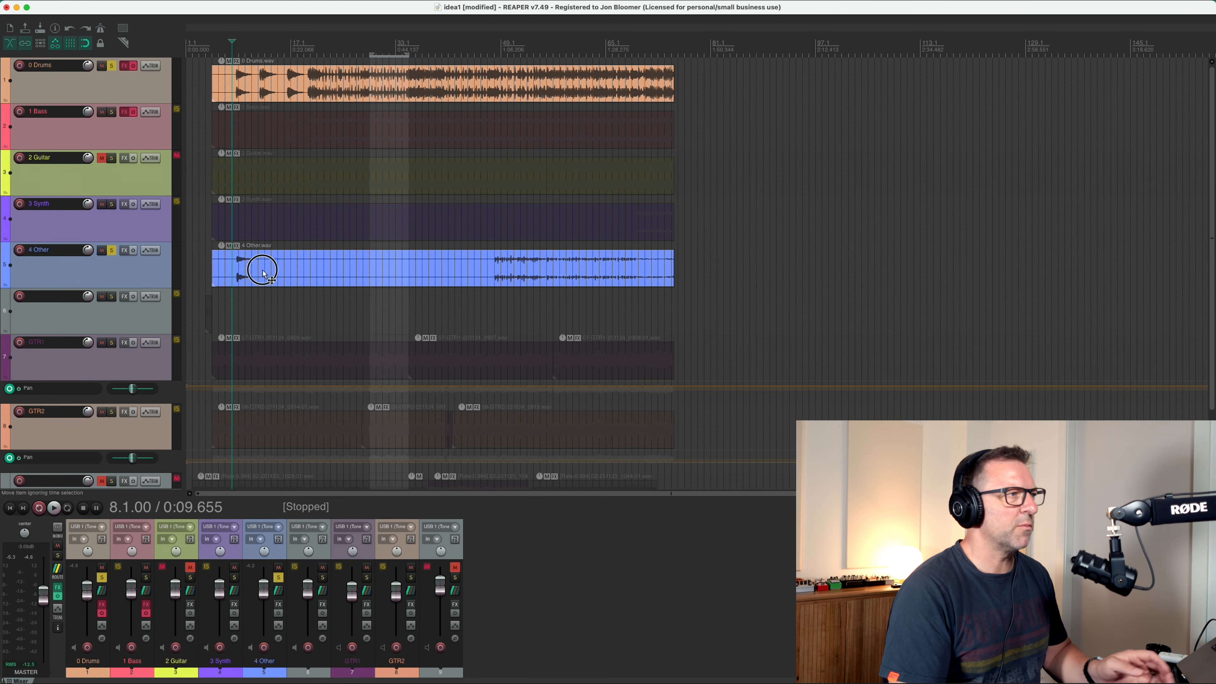
key("s")
left_click(284, 267)
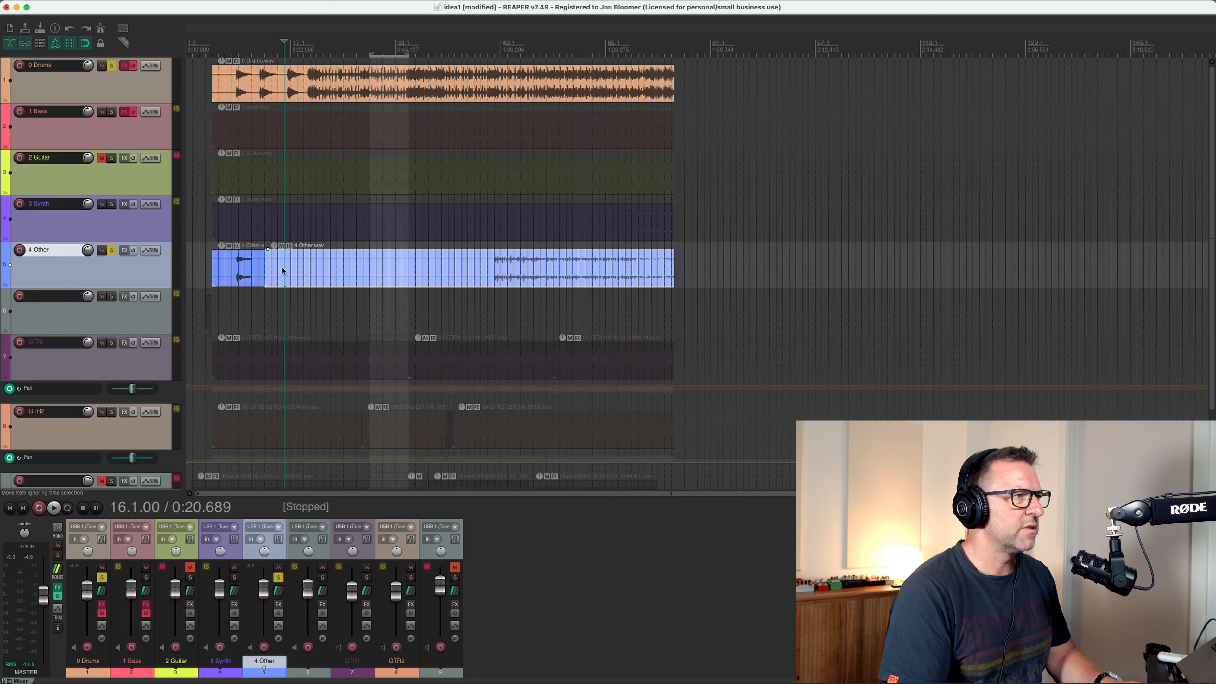
Unsolo 0 Drums and listen to the 4 Other stem alone from bar 48 and from bar 57.
left_click(493, 58)
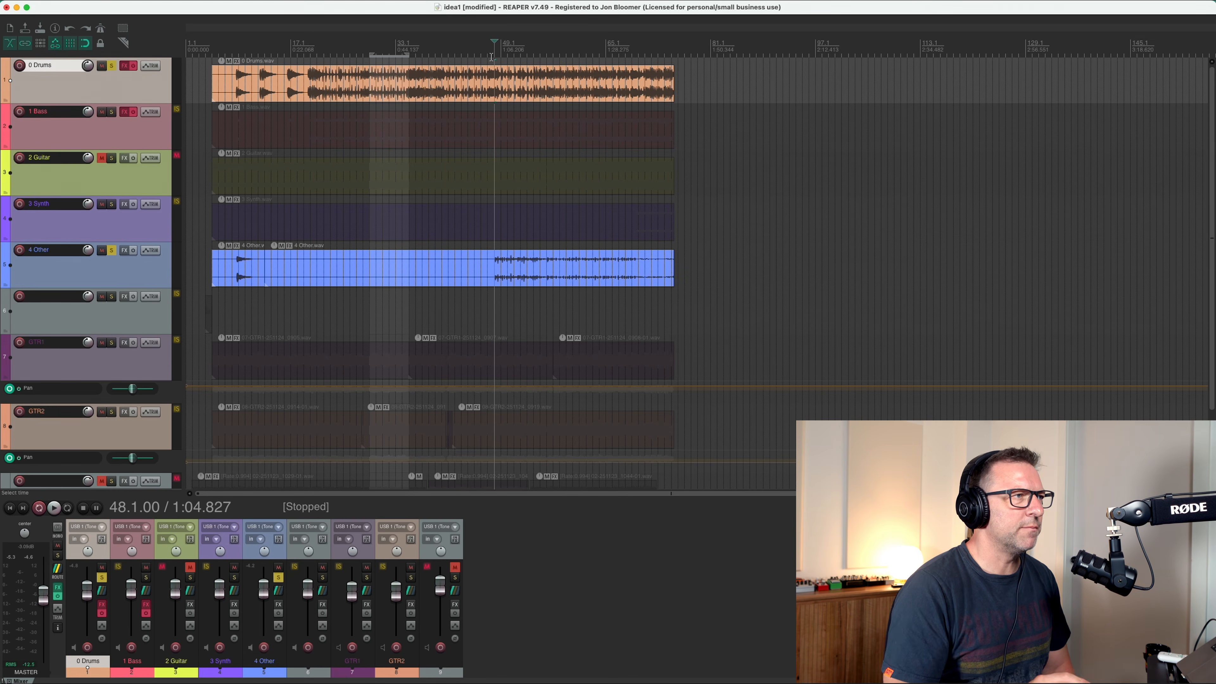
left_click(112, 67)
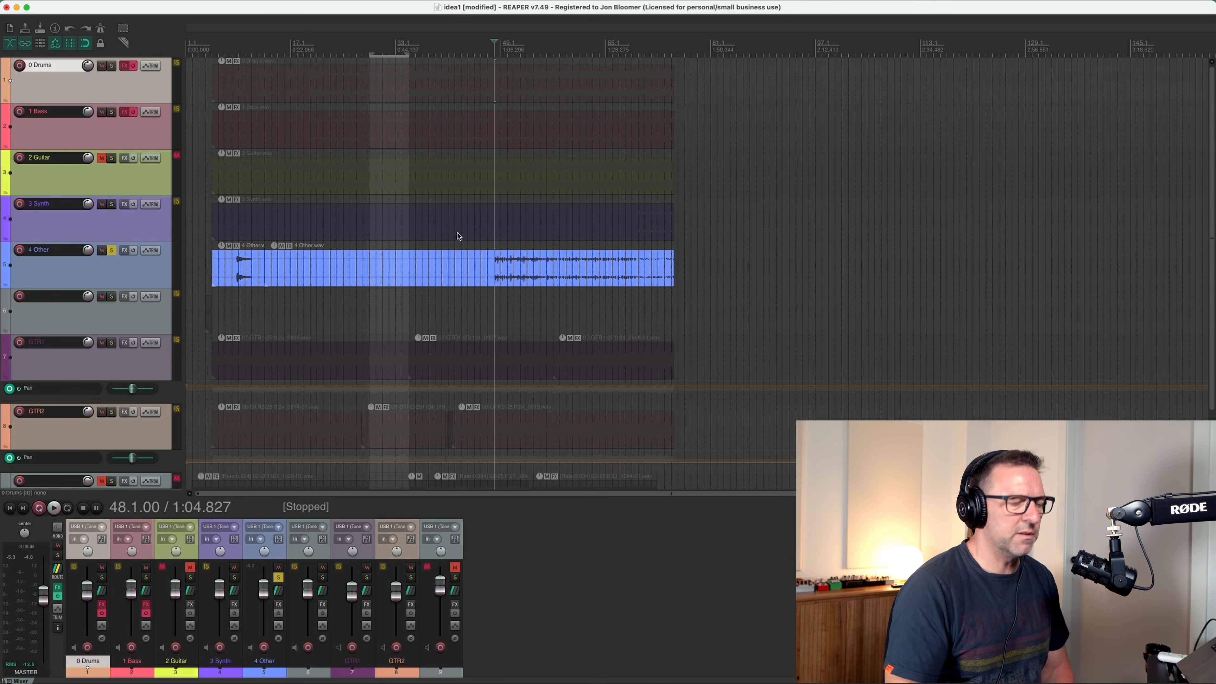
key("space")
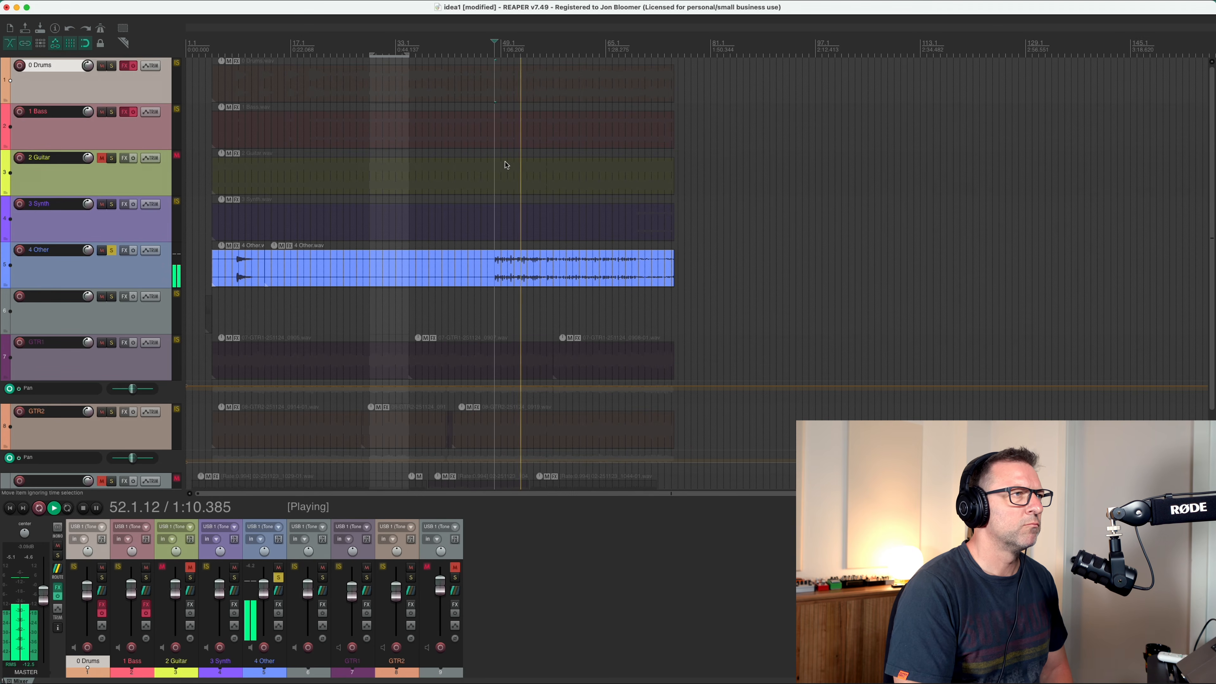
left_click(554, 48)
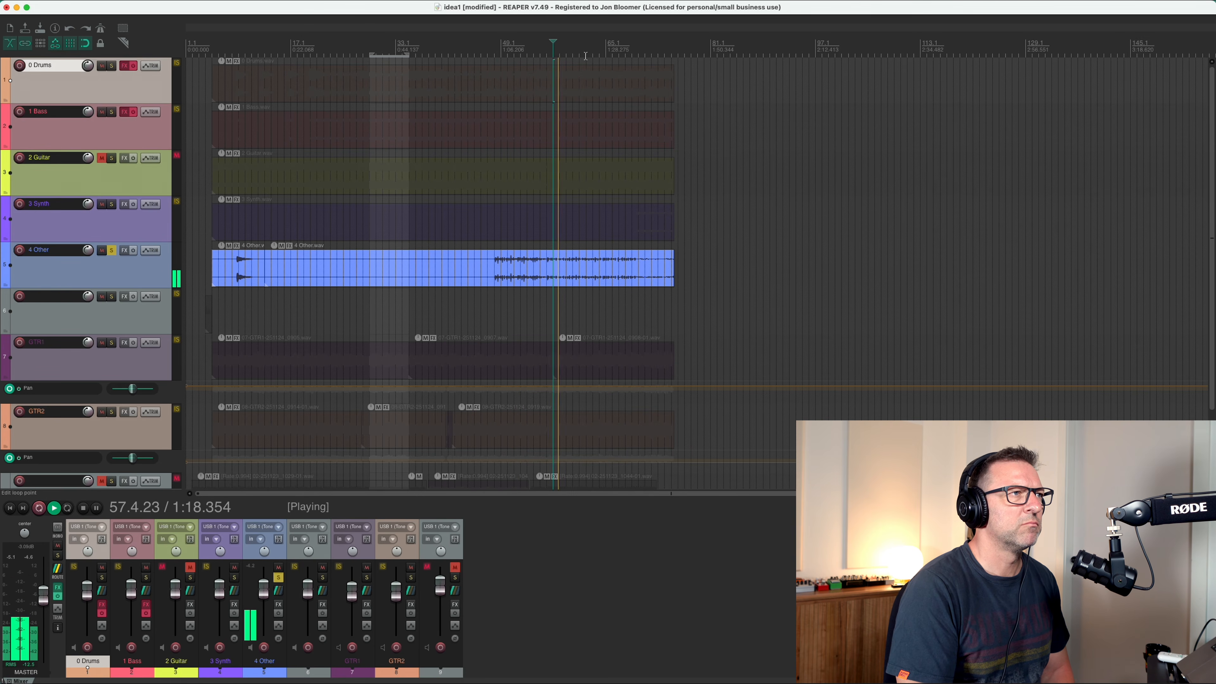
key("space")
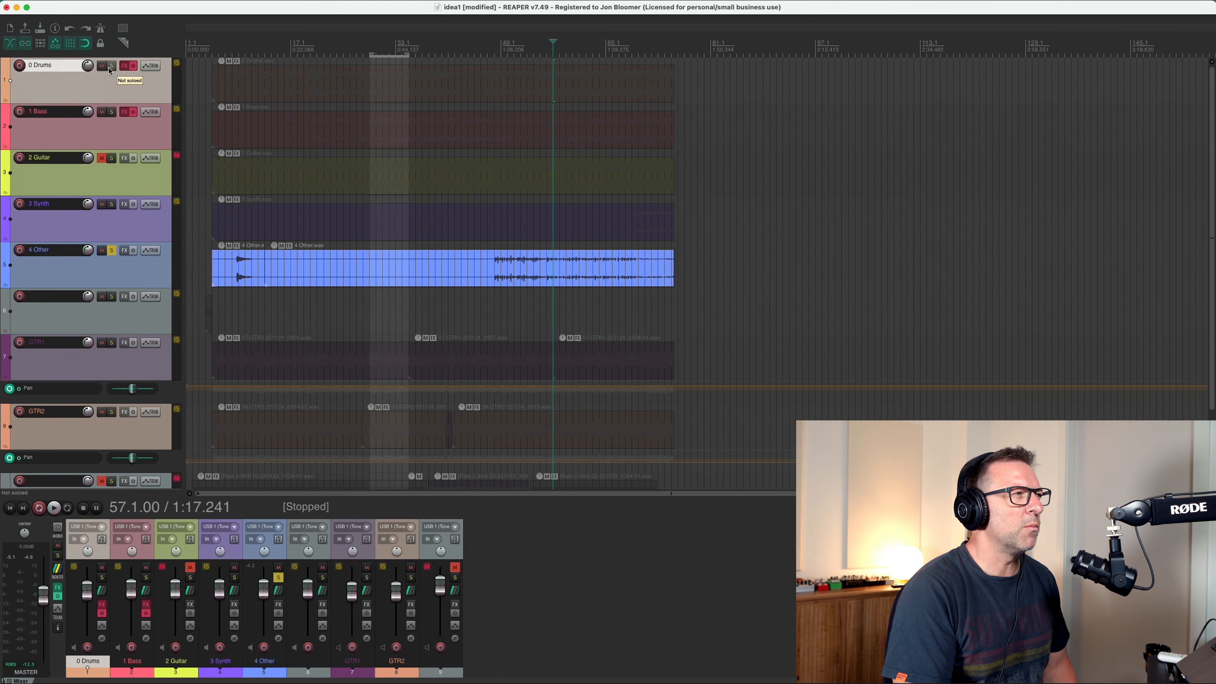
Solo 0 Drums alongside 4 Other and play the two stems from bar 48.
left_click(110, 68)
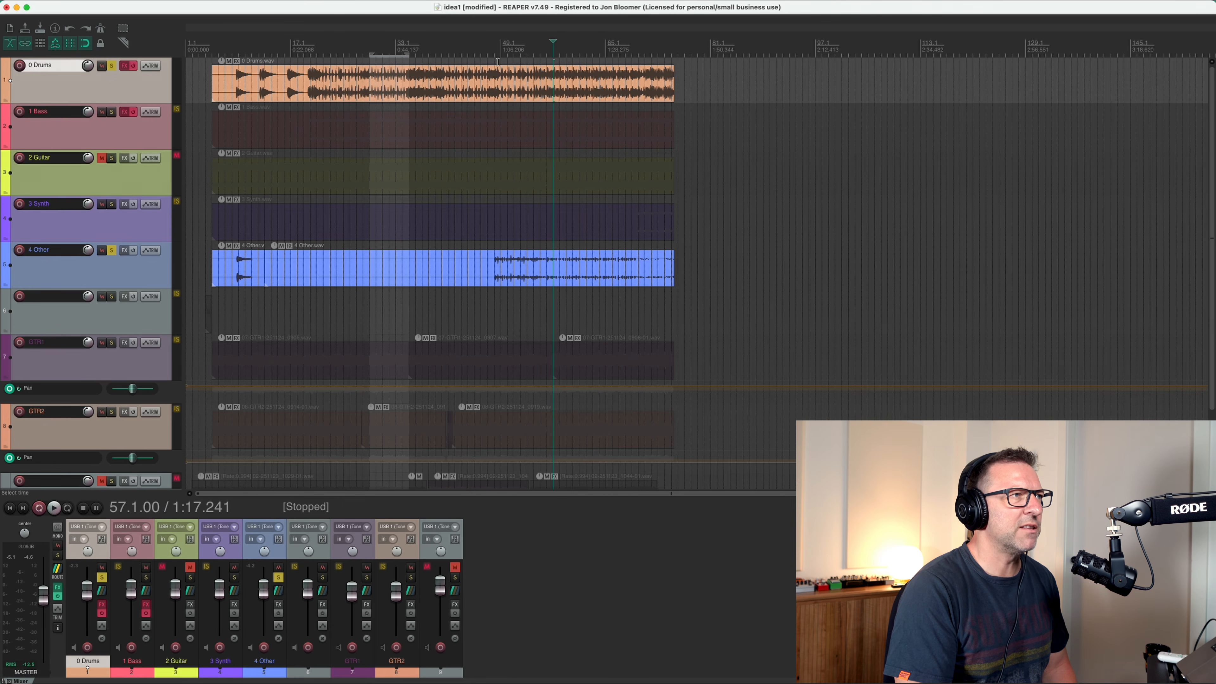
left_click(495, 57)
key("space")
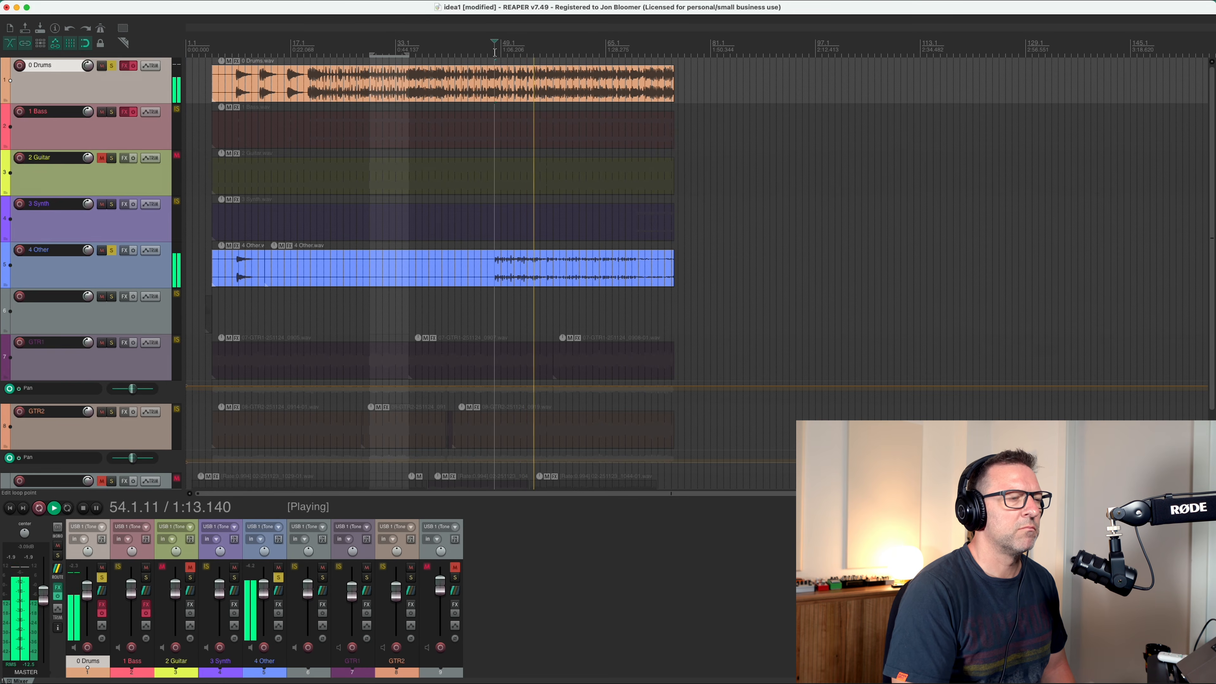
key("space")
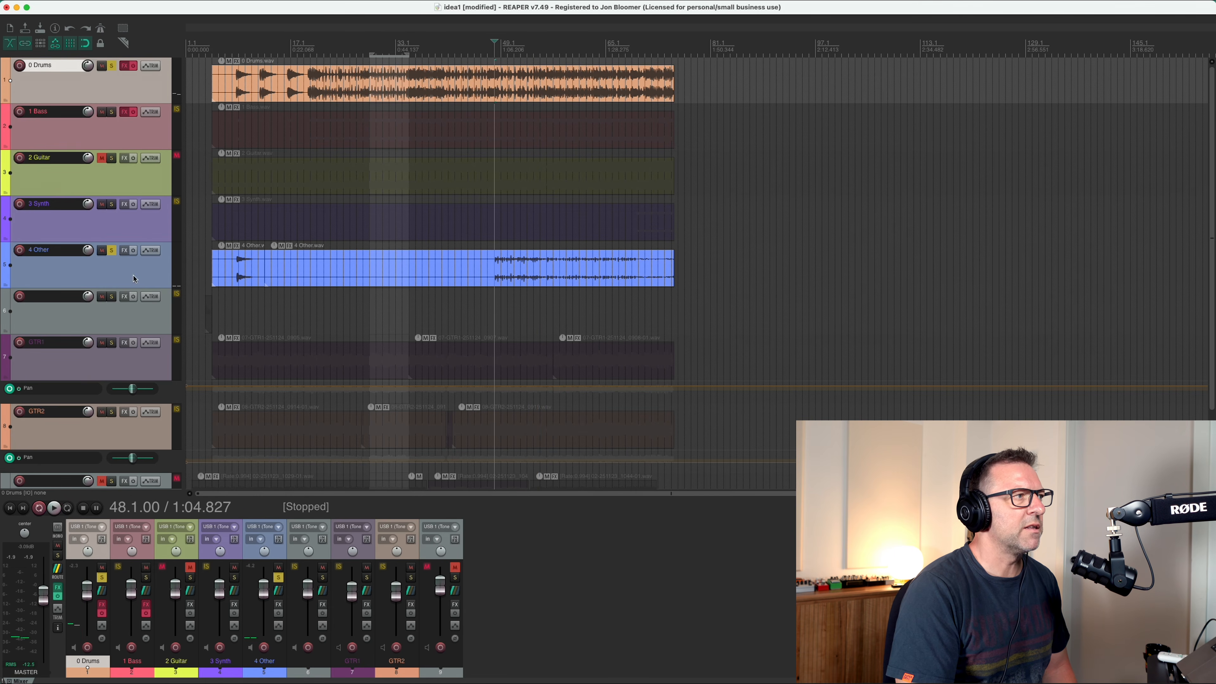
Take 4 Other out of the solo and play 0 Drums alone from bar 48.
left_click(99, 253)
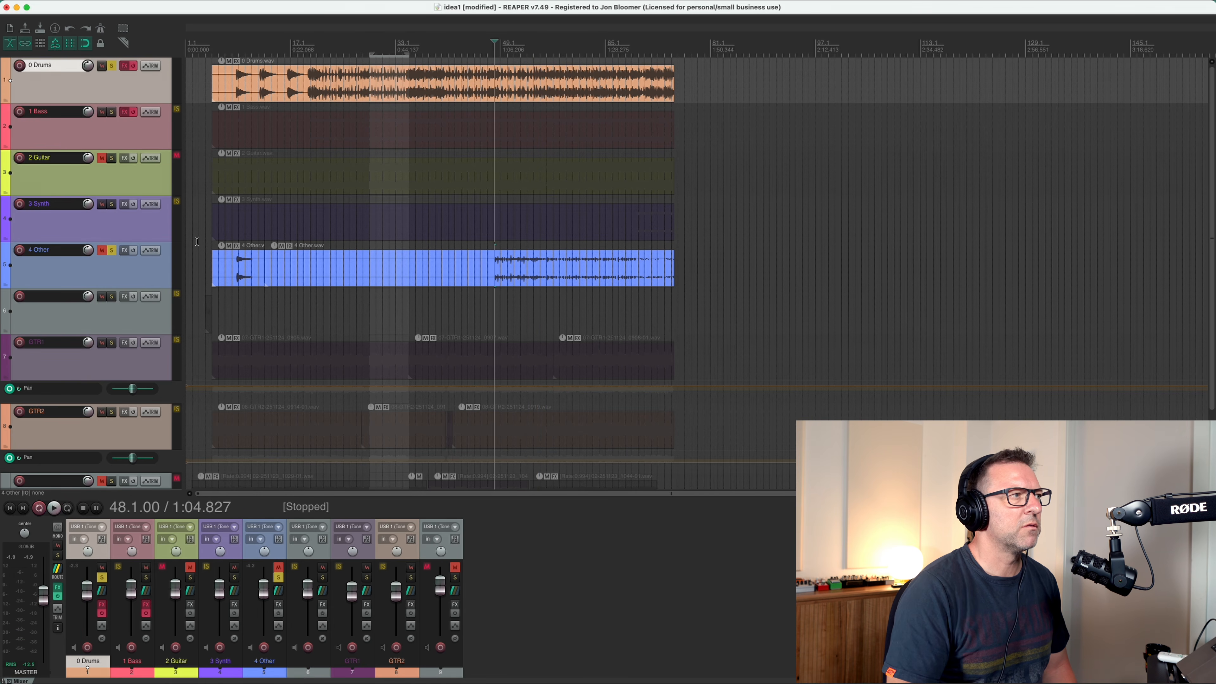
left_click(102, 250)
left_click(112, 250)
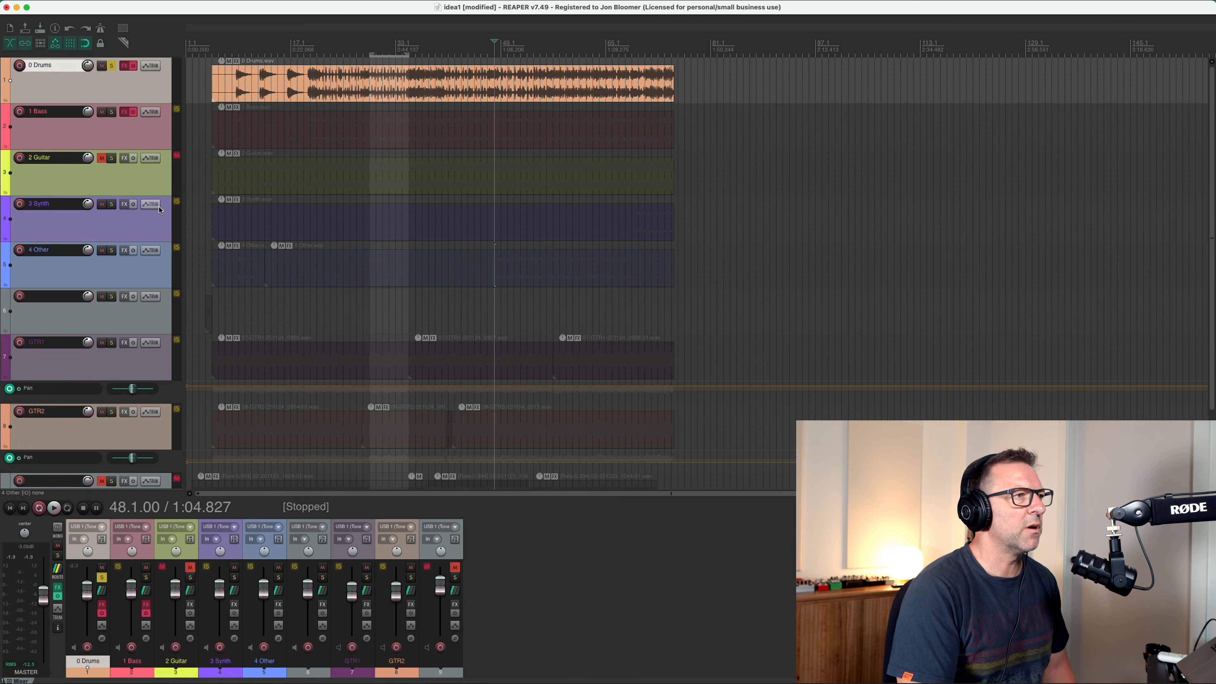
key("space")
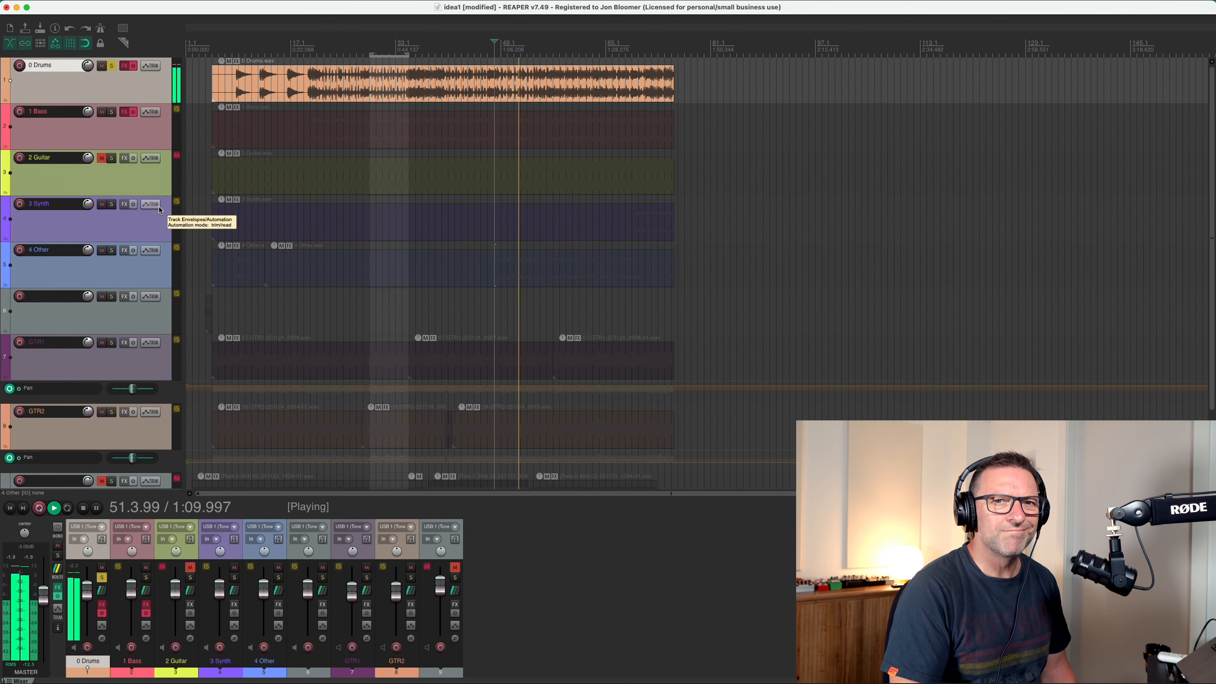
key("space")
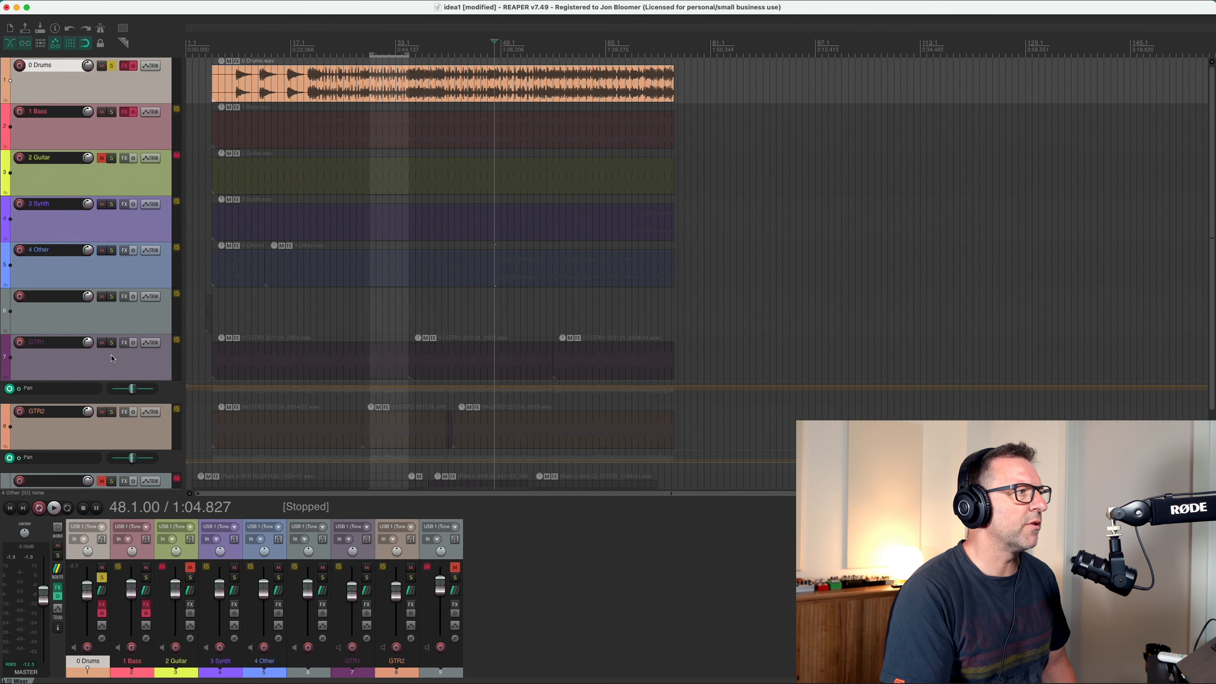
Solo GTR1, GTR2 and 4 Other along with 0 Drums and play the mix from bar 48.
left_click(112, 344)
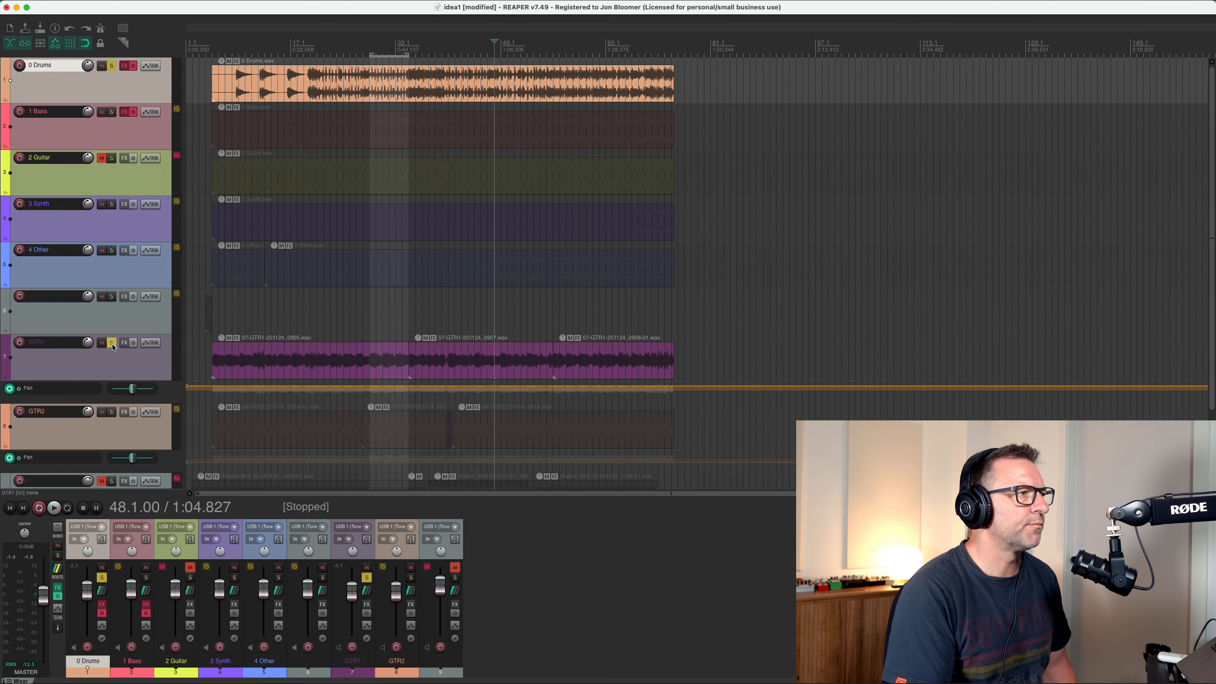
left_click(112, 412)
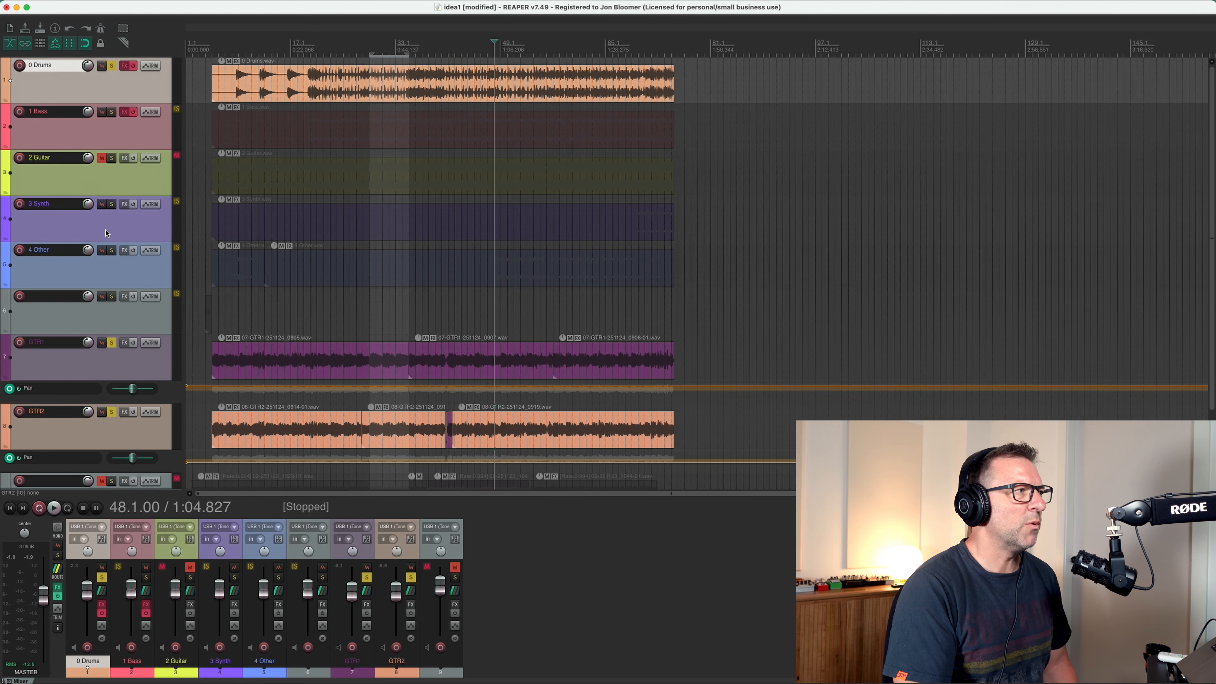
left_click(112, 251)
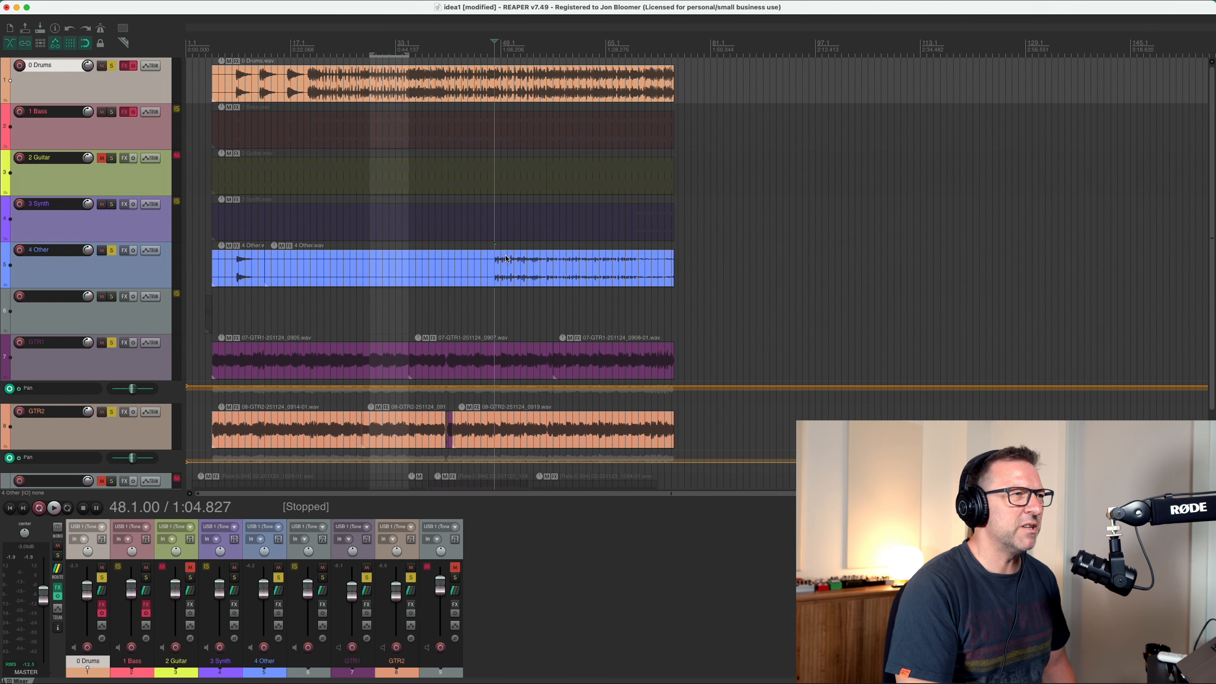
key("space")
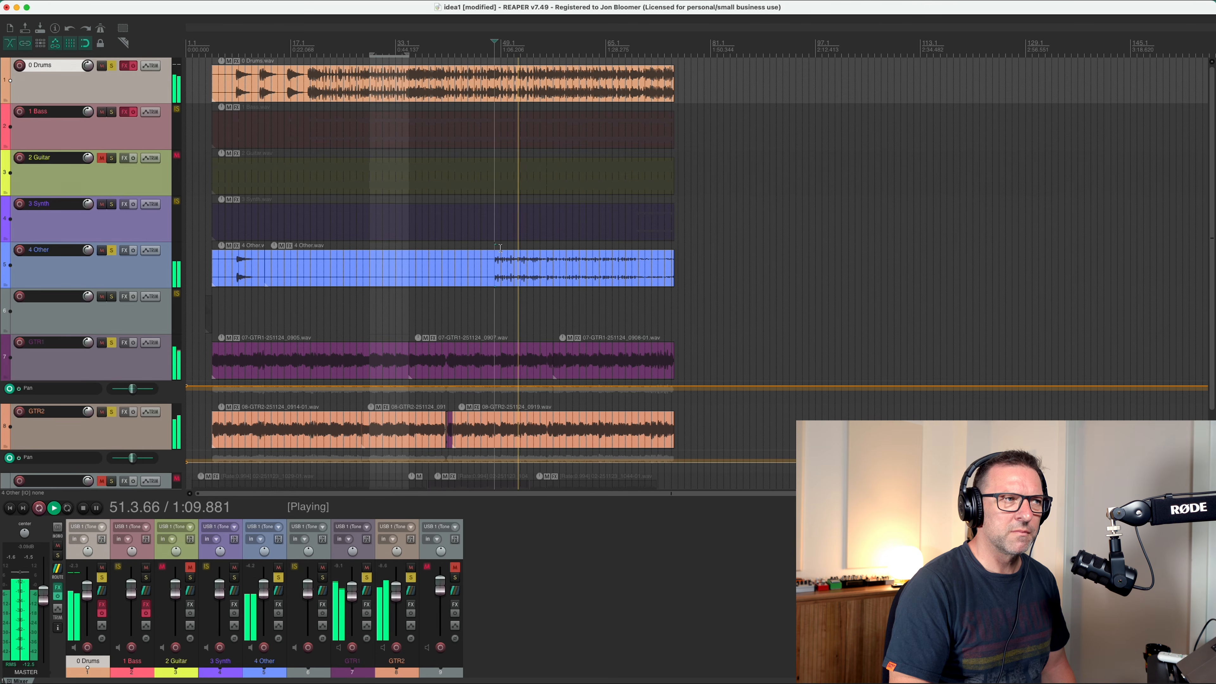
key("space")
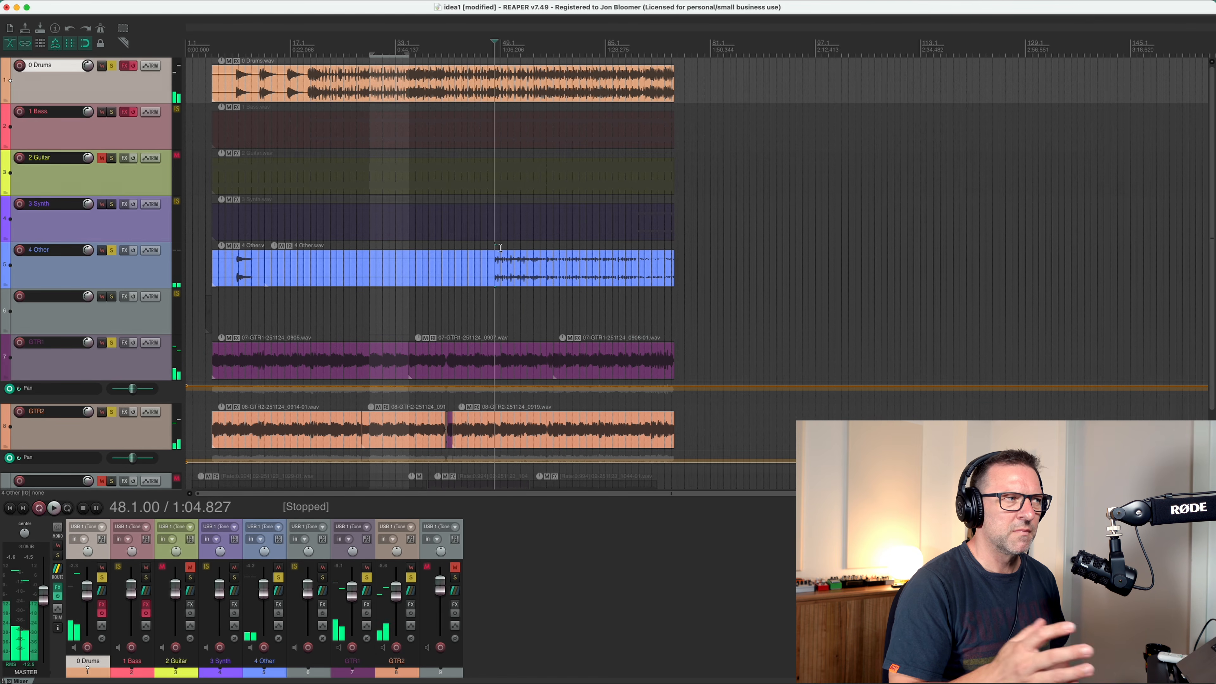
Unsolo 4 Other and play only the drums and both guitars from bar 48 for comparison.
left_click(112, 251)
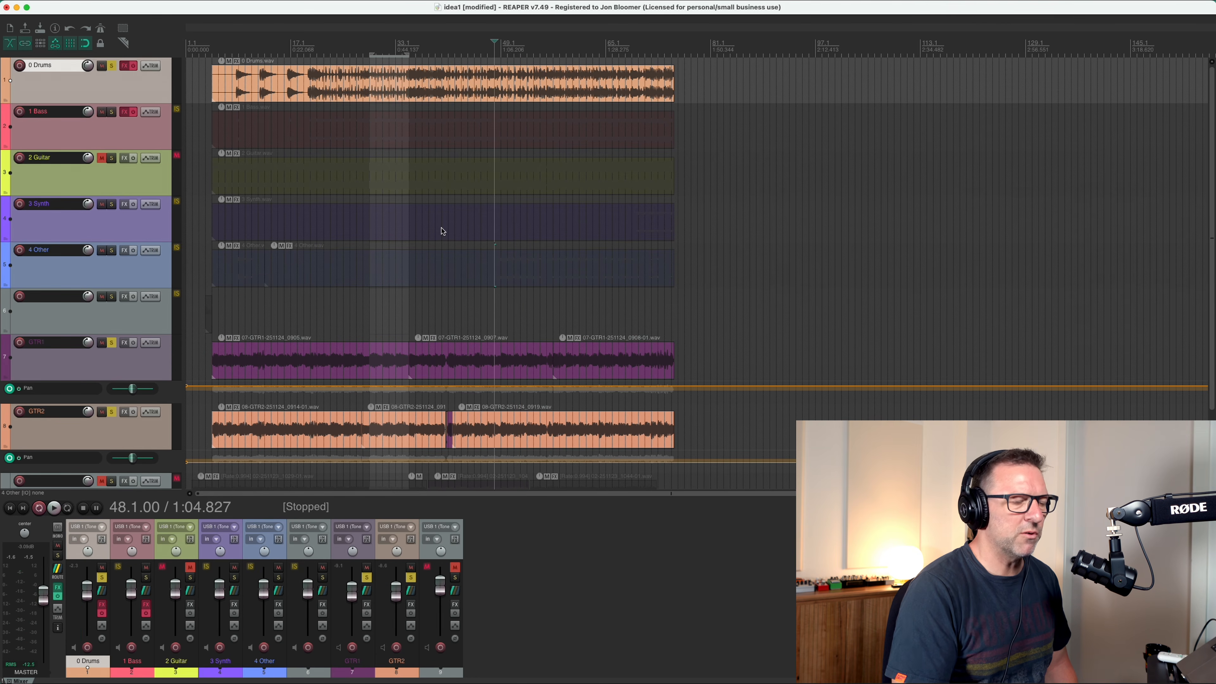
key("space")
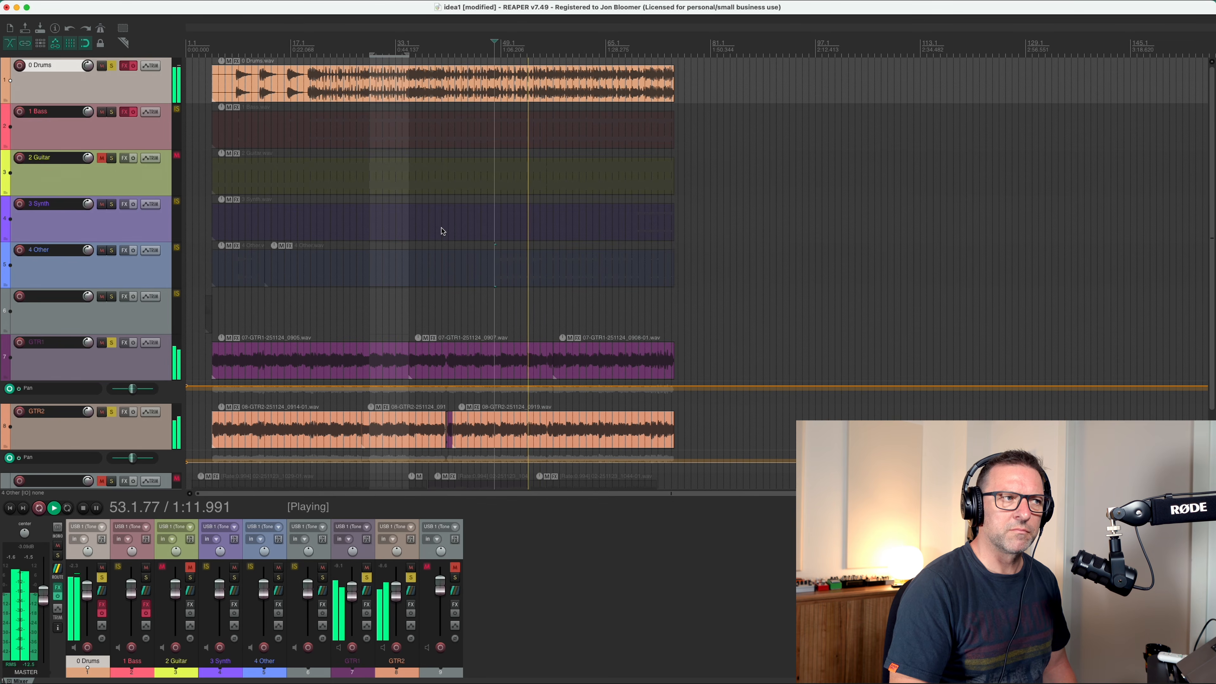
key("space")
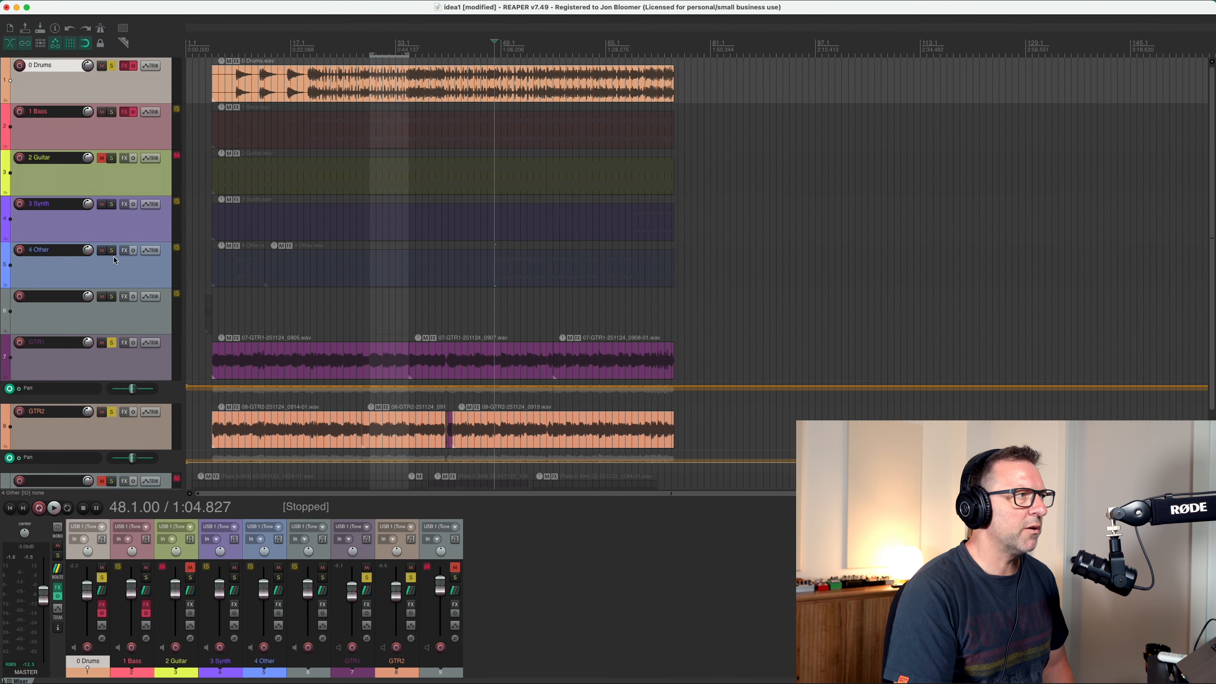
Solo 4 Other again and delete its item after the split, keeping only the intro section.
left_click(110, 253)
left_click(315, 267)
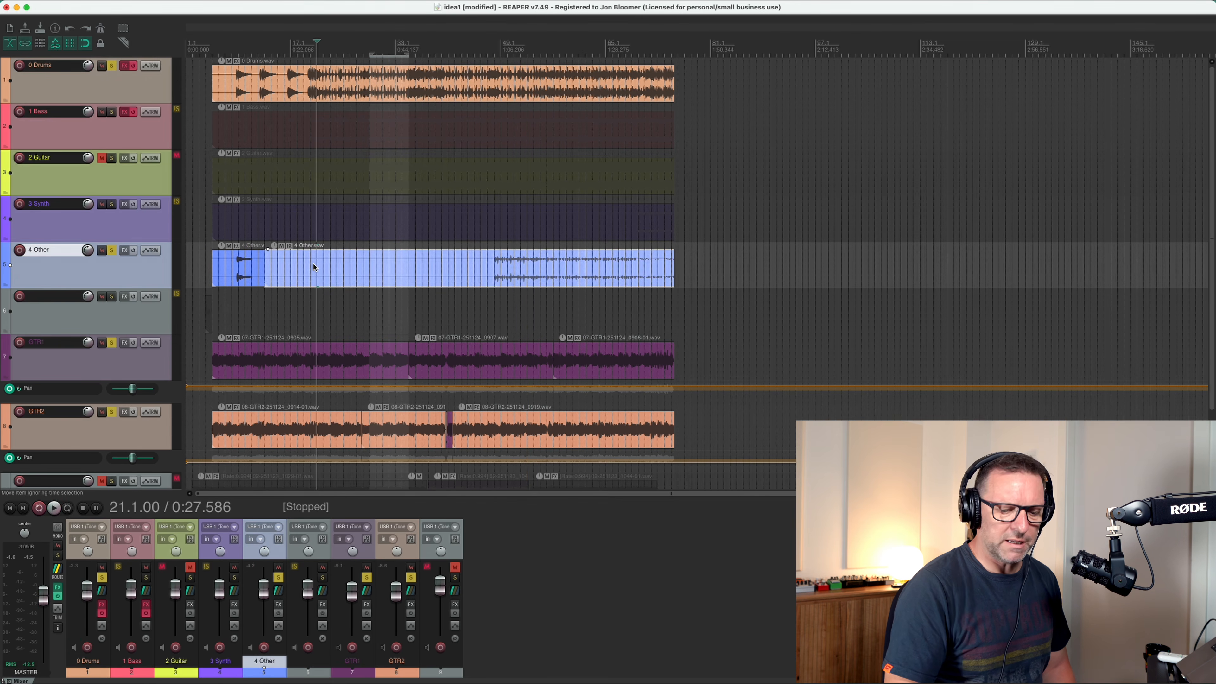
key("Delete")
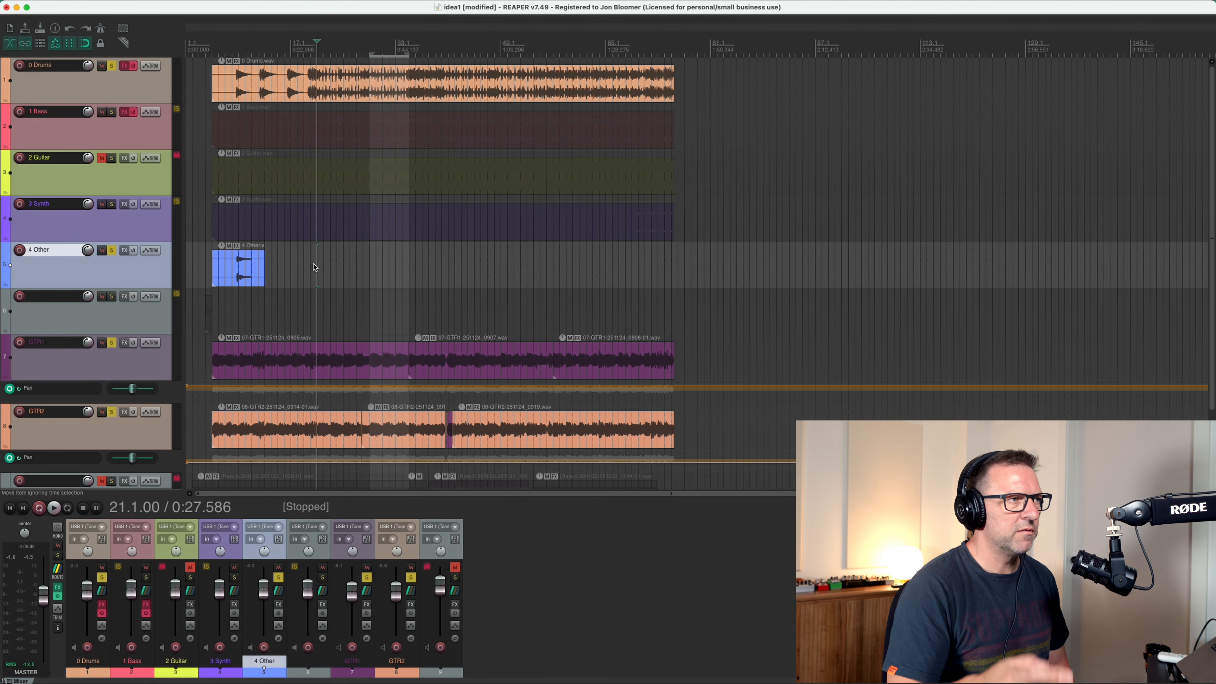
Solo only the 3 Synth stem, clearing the solos on the other tracks, and play it from bar 69.
left_click(112, 253)
left_click(113, 342)
left_click(111, 411)
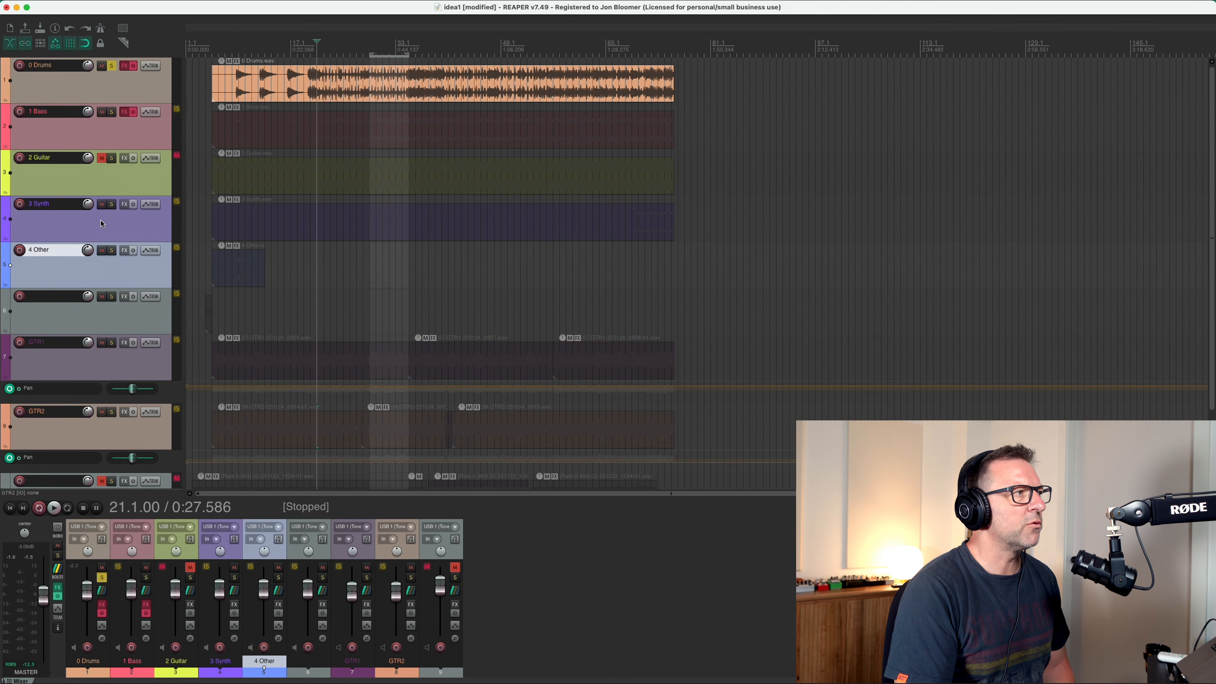
left_click(112, 205)
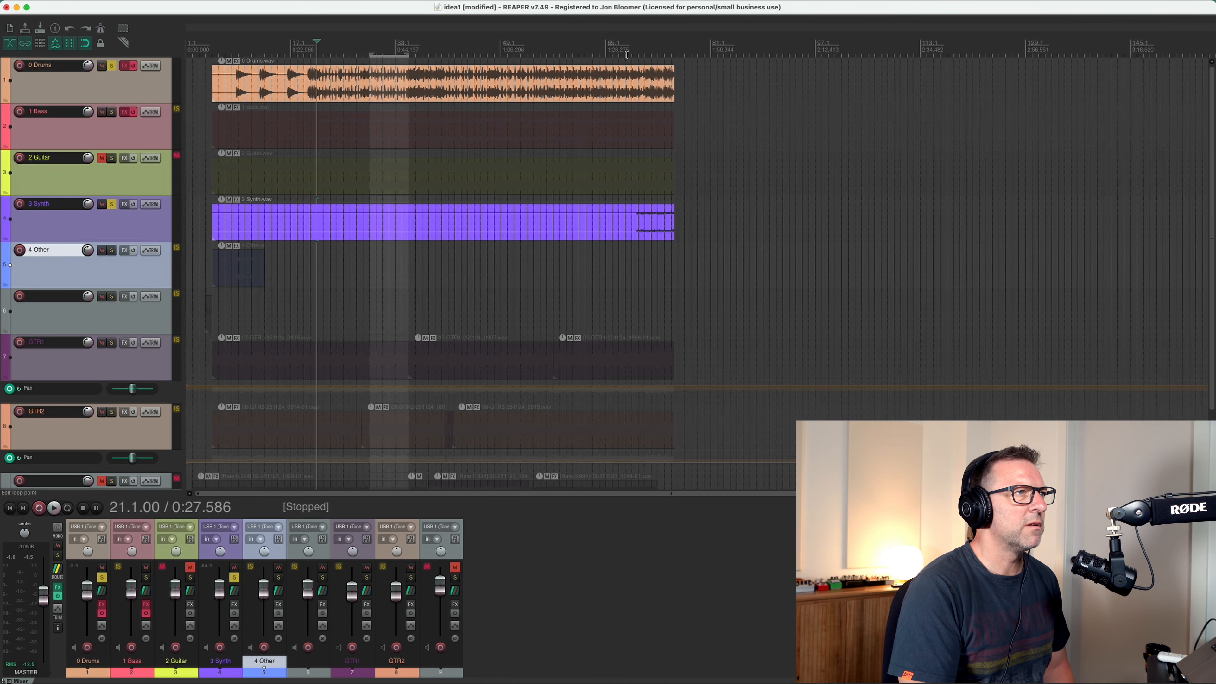
left_click(631, 53)
left_click(112, 65)
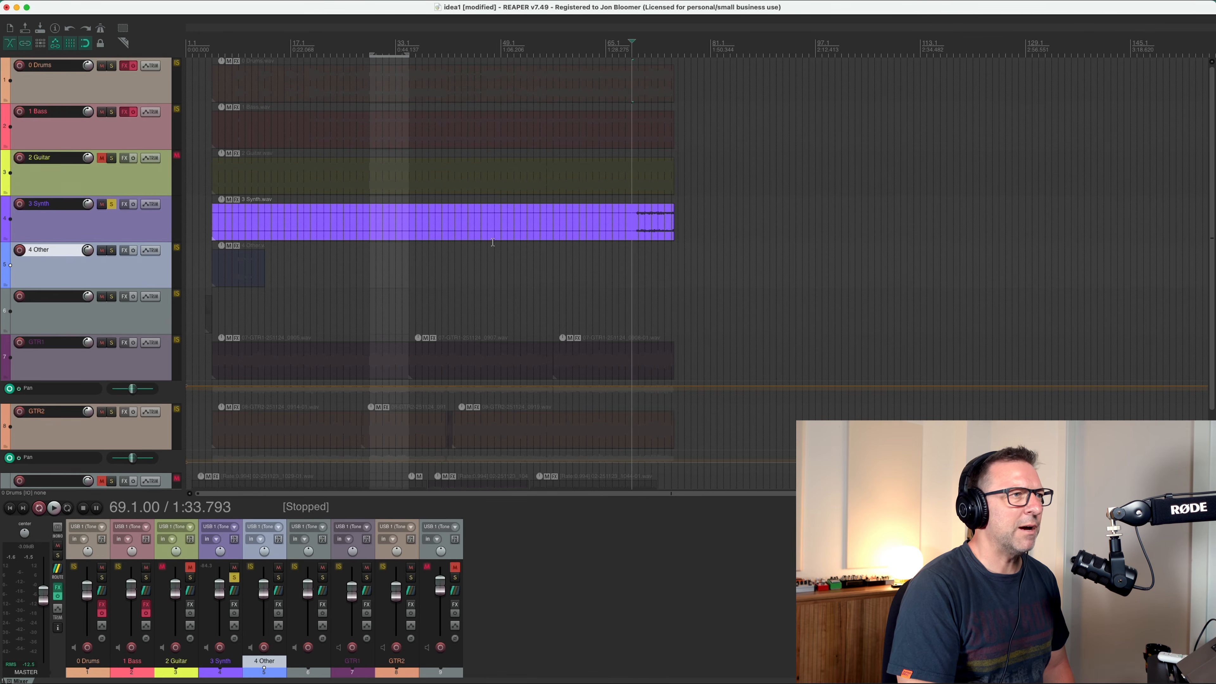
key("space")
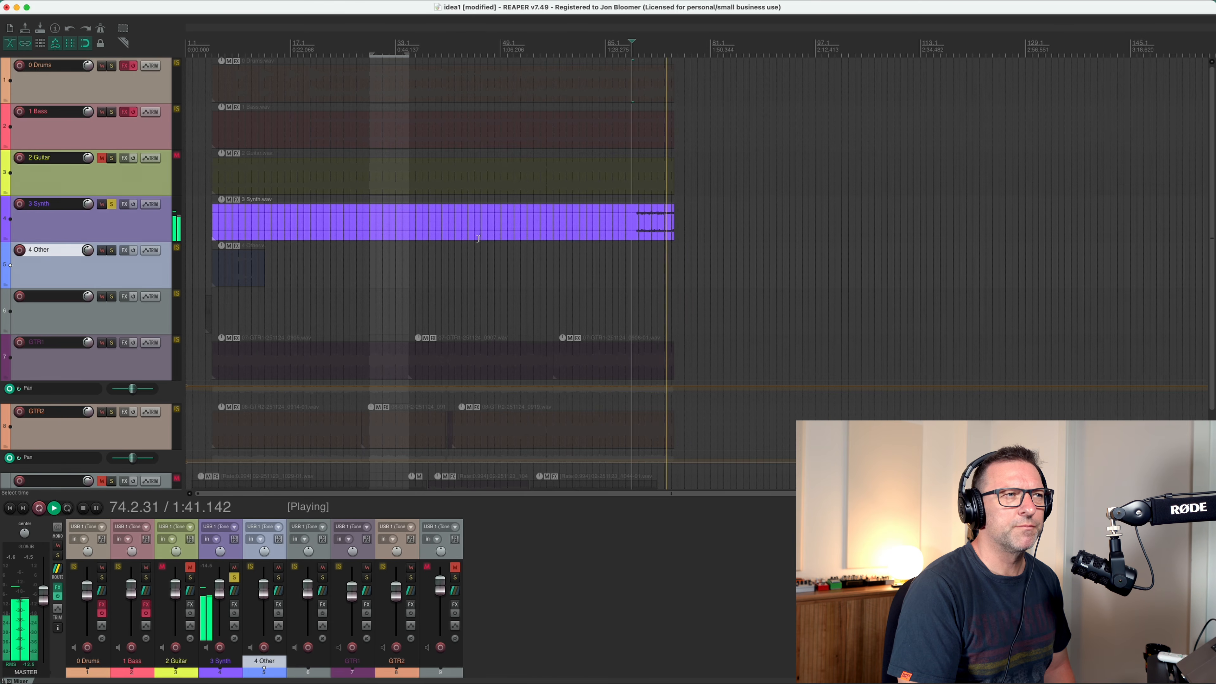
key("space")
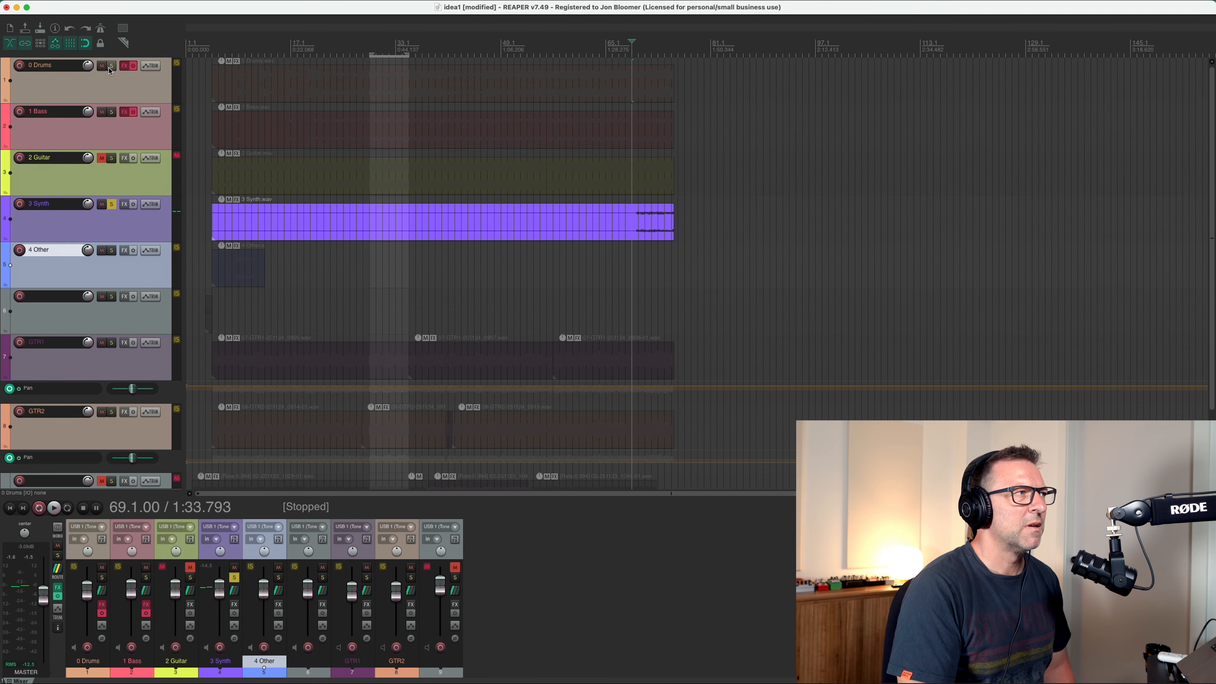
Solo 0 Drums alongside 3 Synth and play both stems from bar 69.
left_click(111, 65)
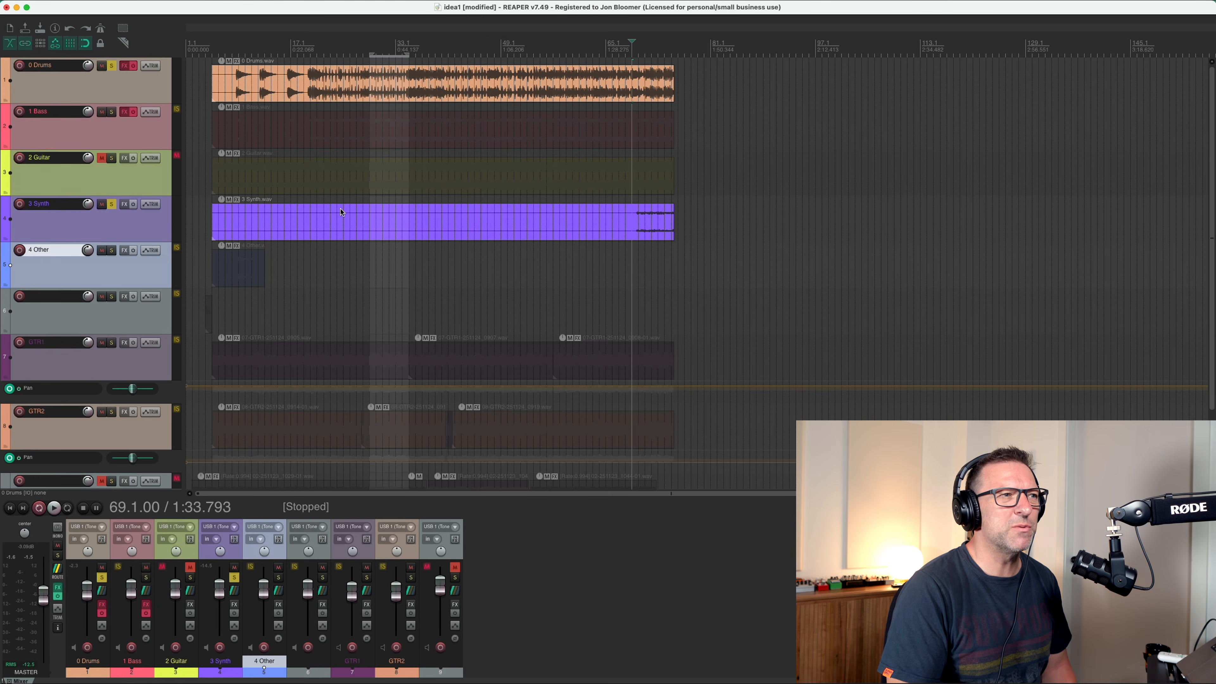
key("space")
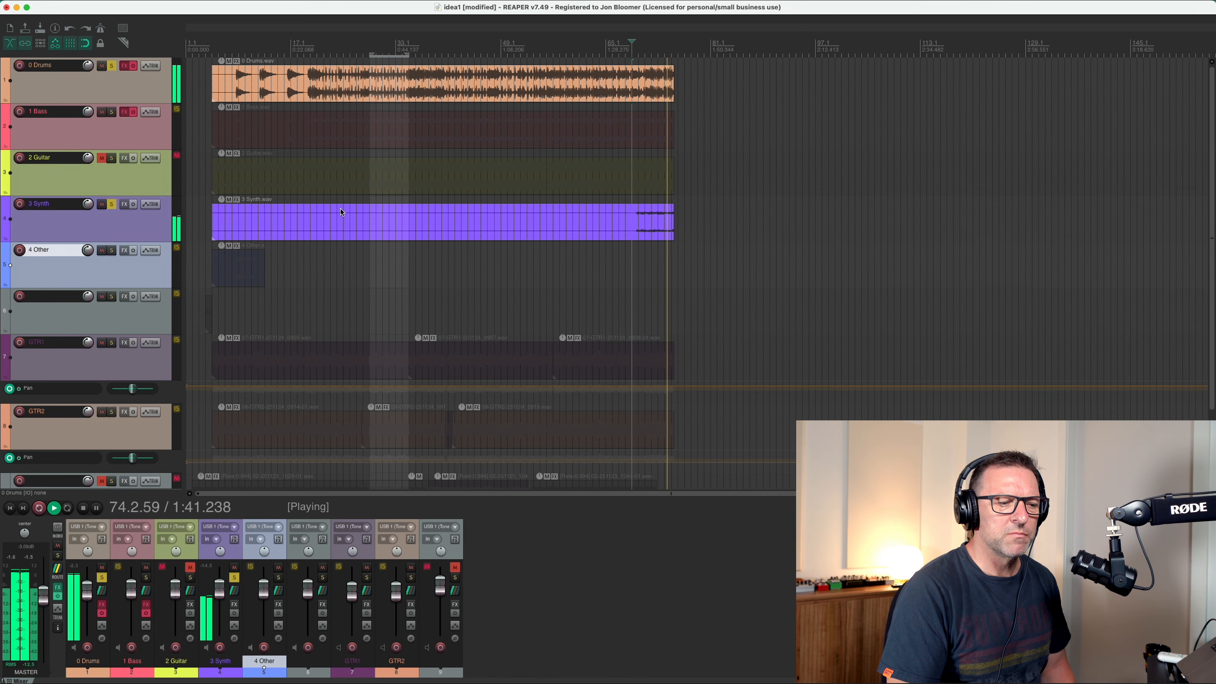
key("space")
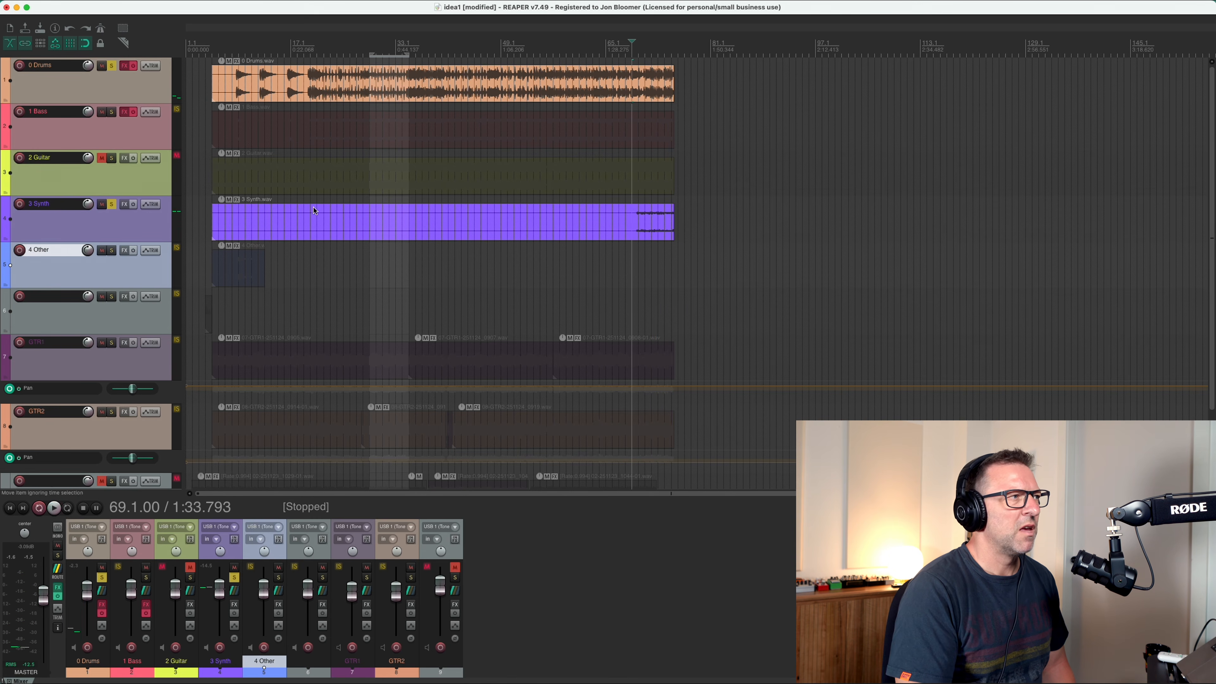
Mute the 3 Synth track and clear the solos on 3 Synth and 0 Drums.
left_click(111, 204)
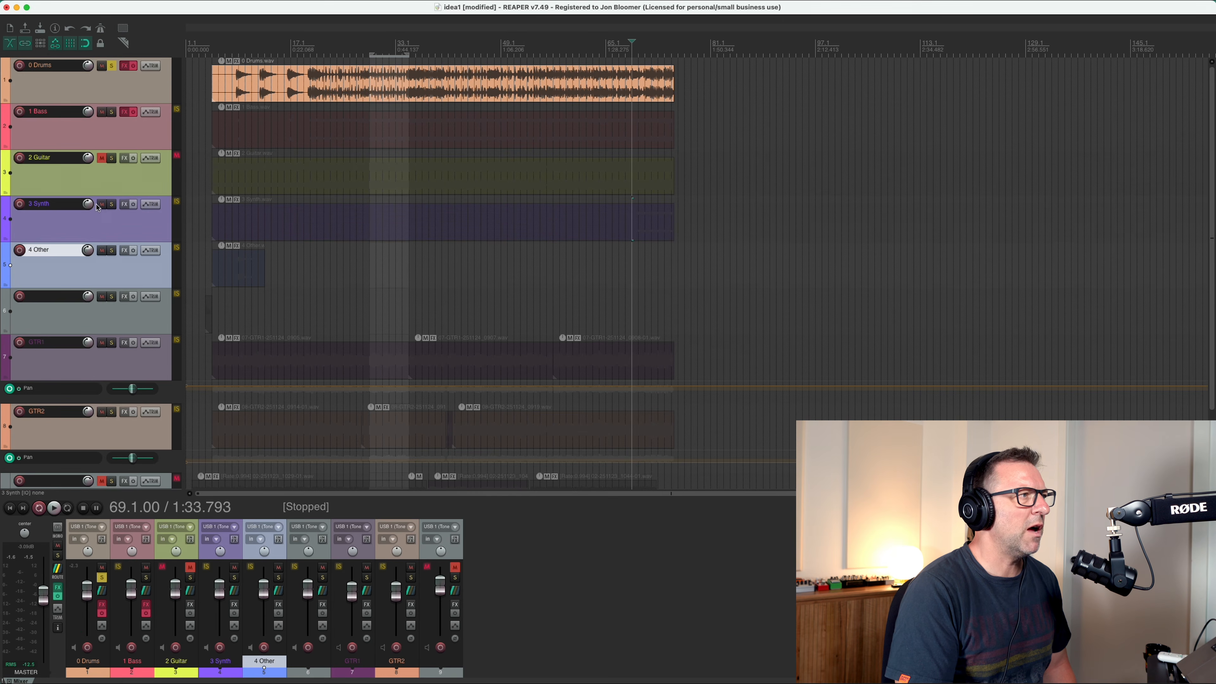
left_click(117, 230)
left_click(101, 205)
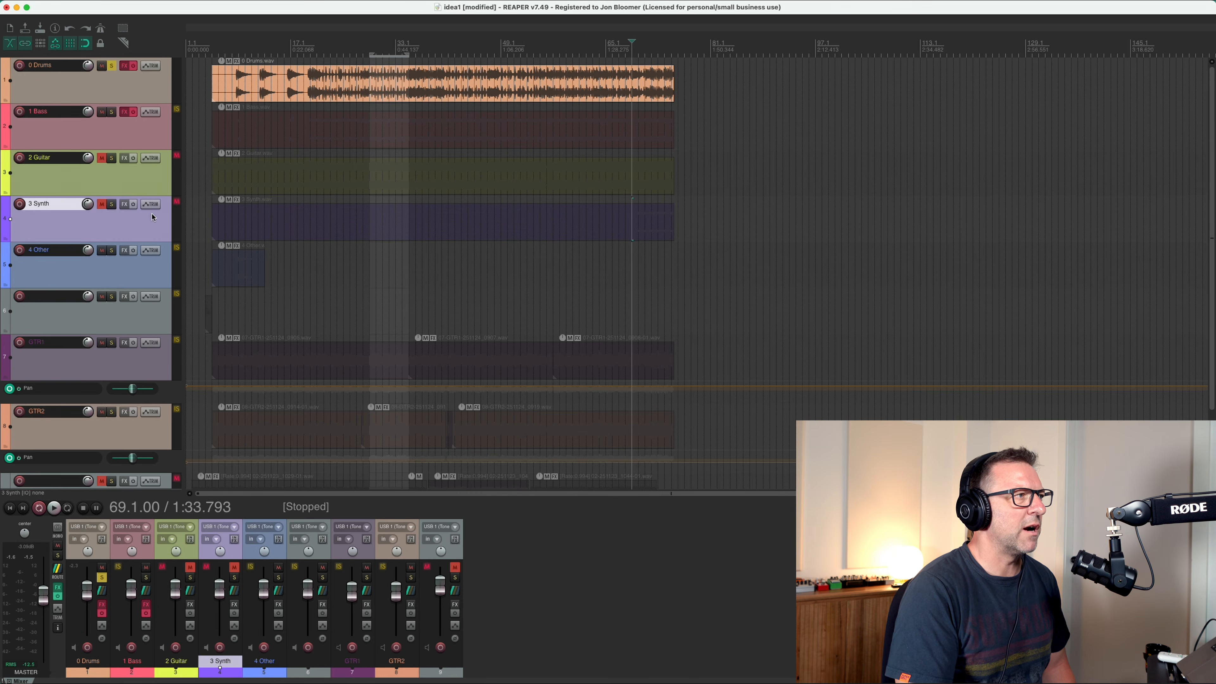
left_click(110, 67)
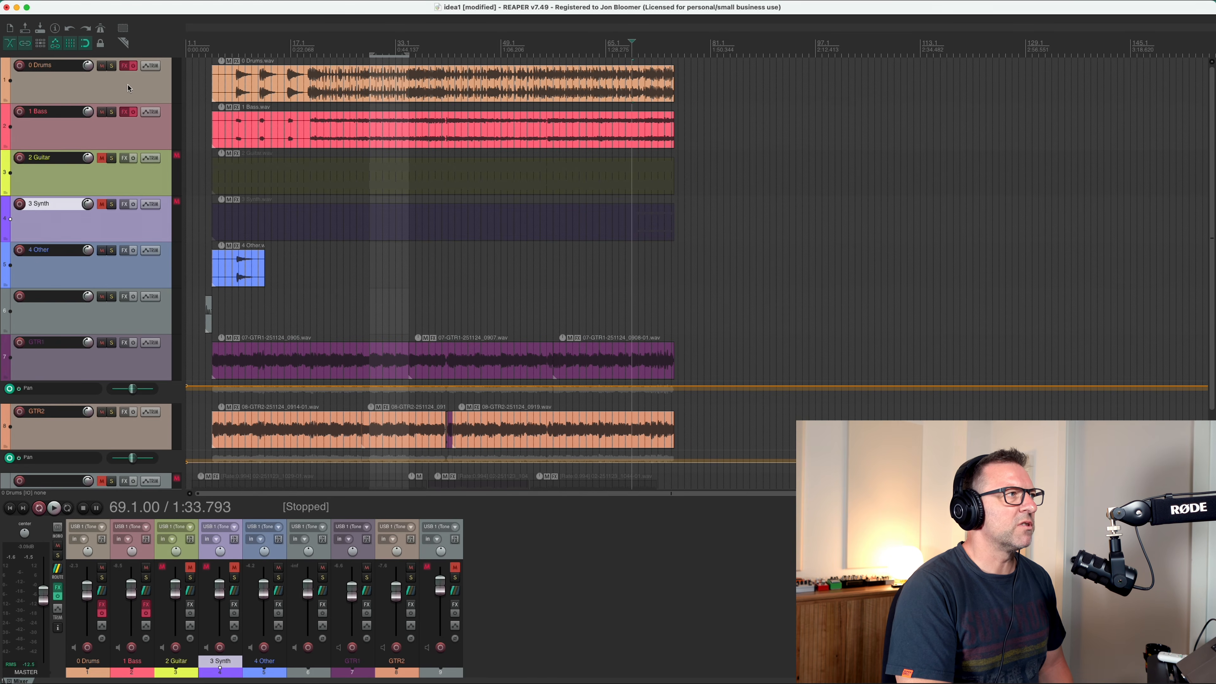
Solo the 1 Bass stem and play it from bar 19.
left_click(112, 112)
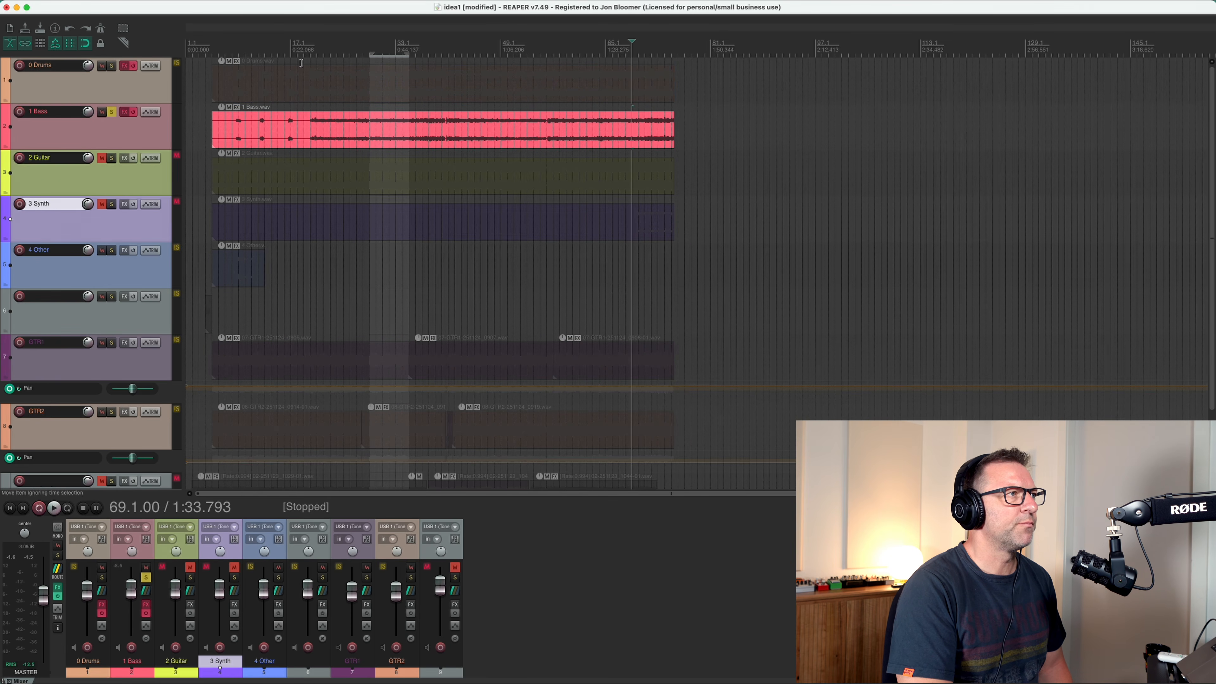
left_click(305, 51)
key("space")
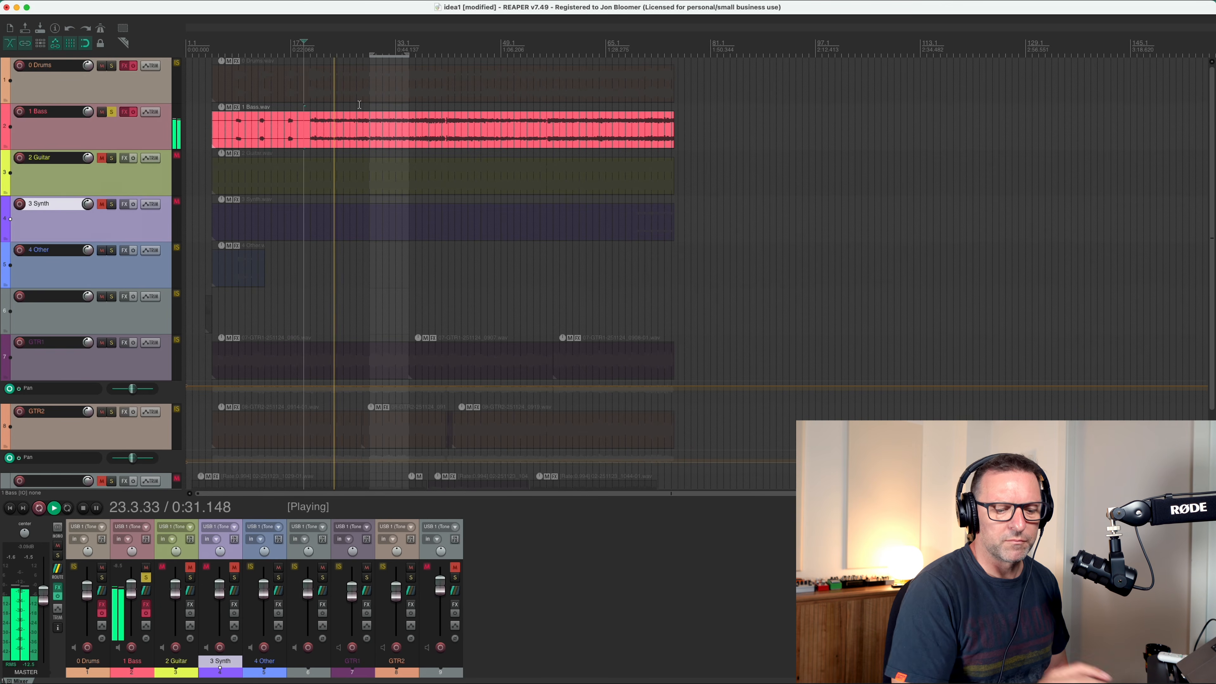
key("space")
Audition the soloed bass stem from several points between bar 24 and bar 50.
left_click(337, 61)
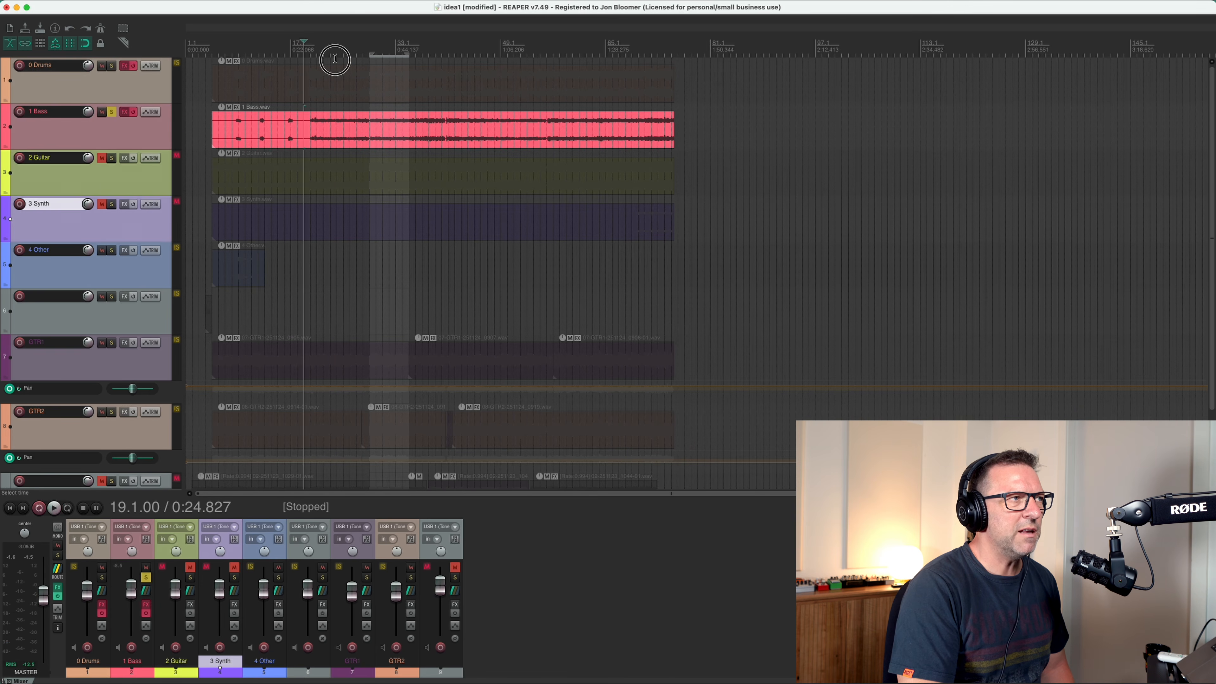
key("space")
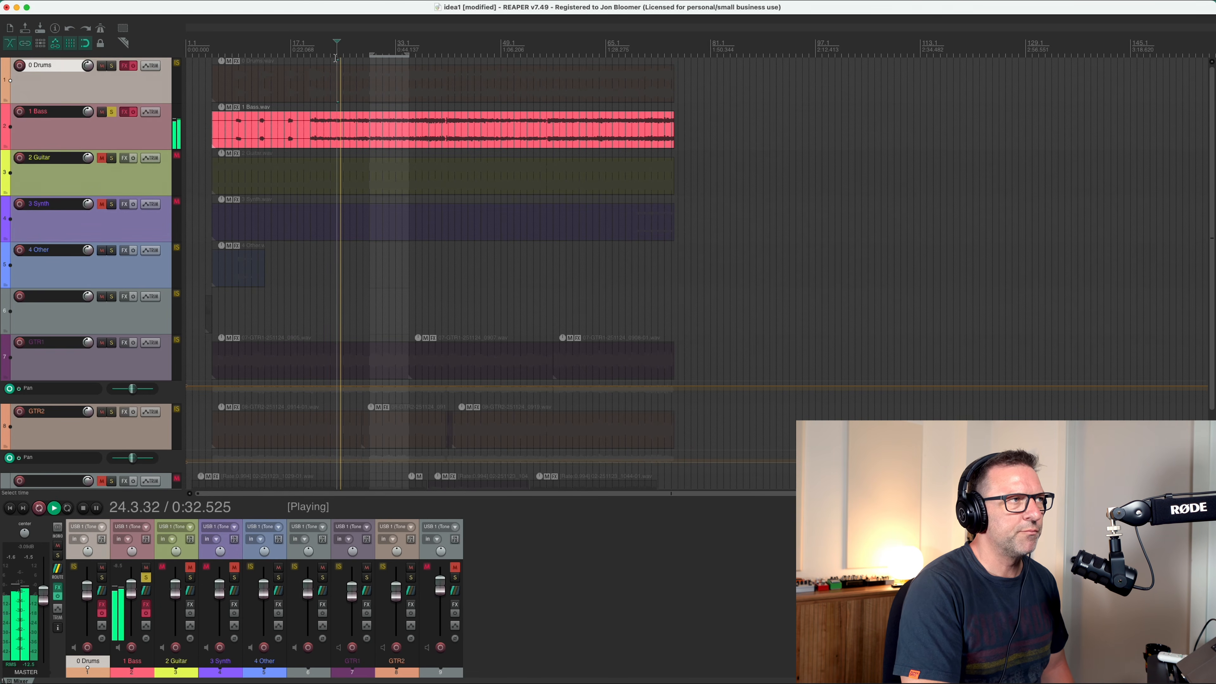
left_click(364, 55)
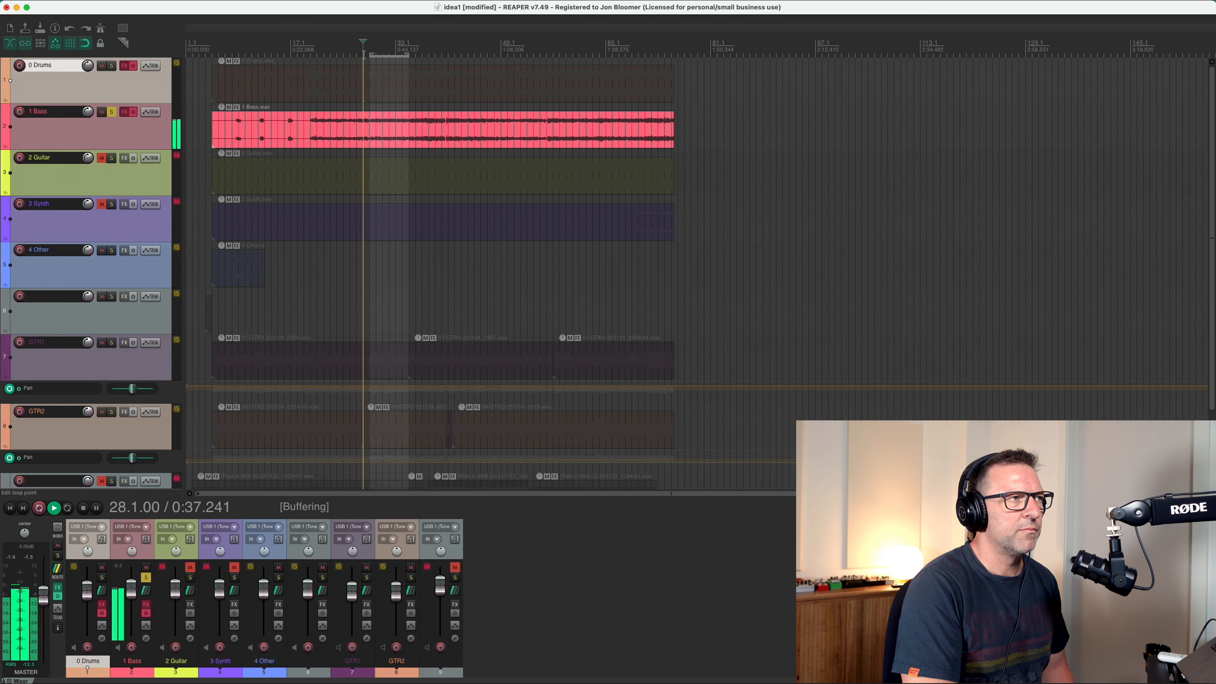
left_click(355, 56)
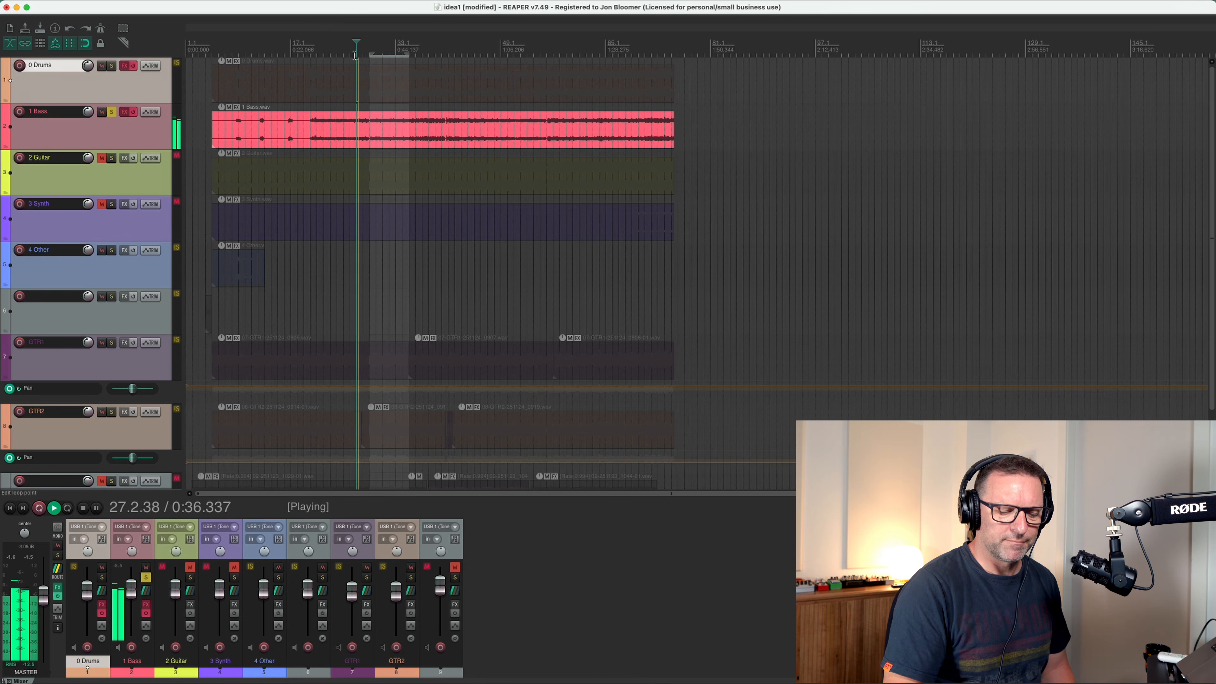
key("space")
key("space")
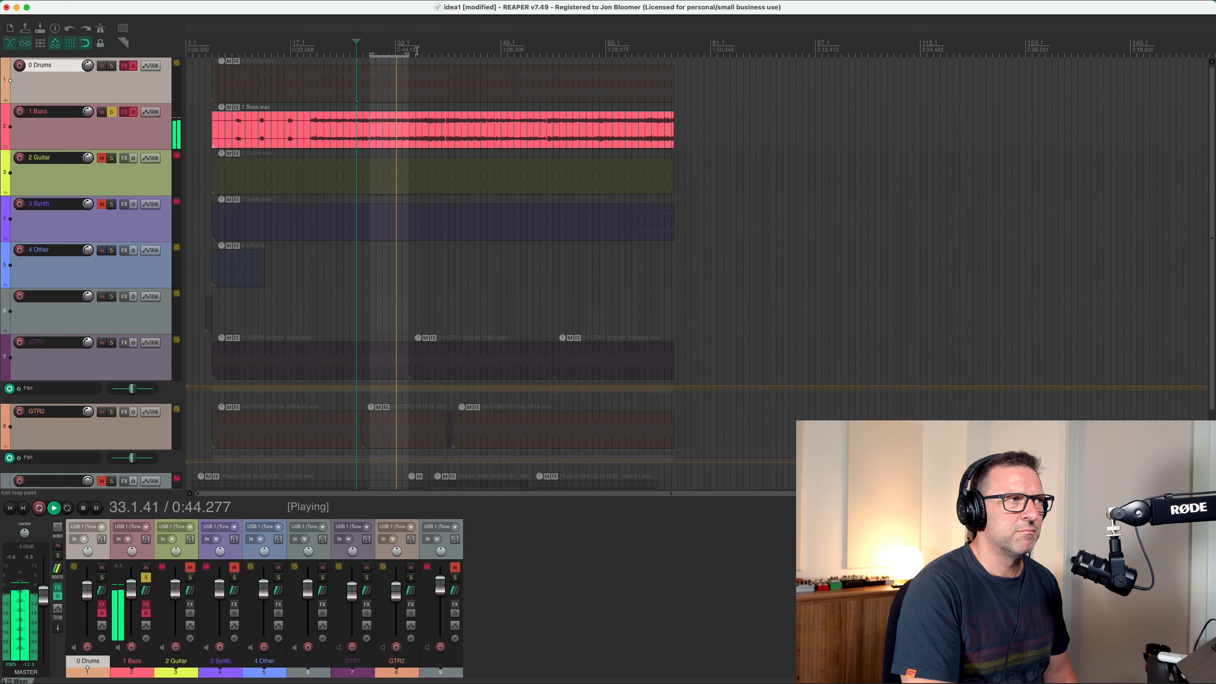
left_click(415, 51)
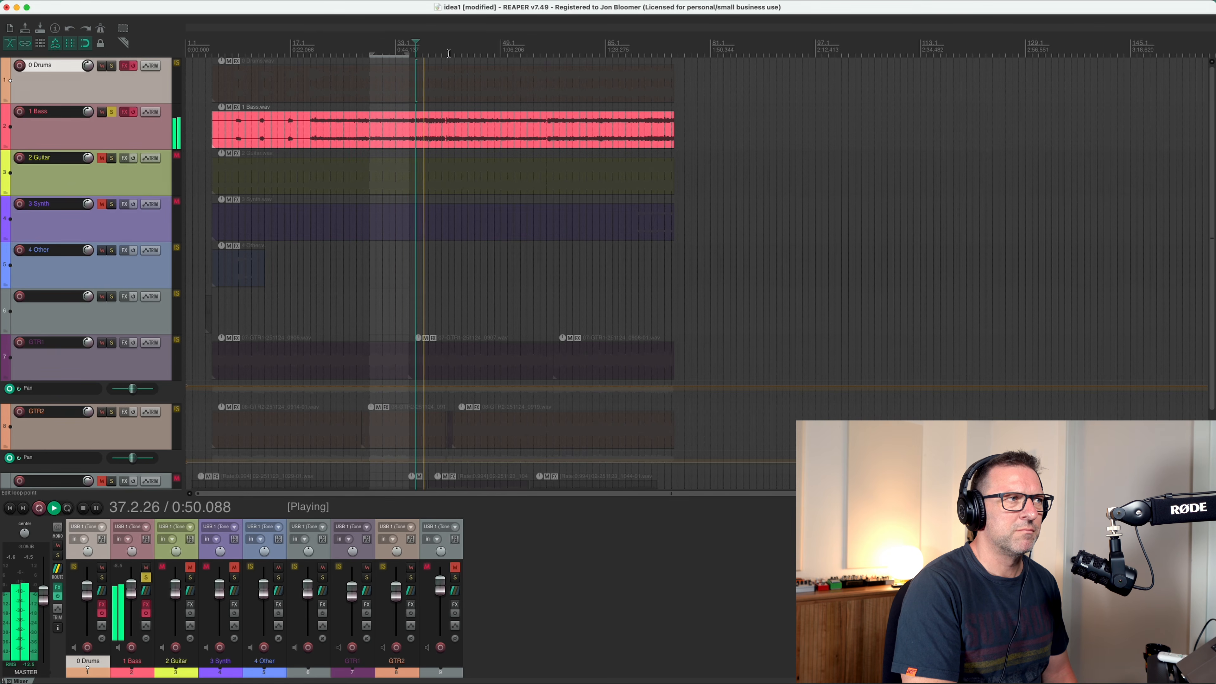
left_click(449, 52)
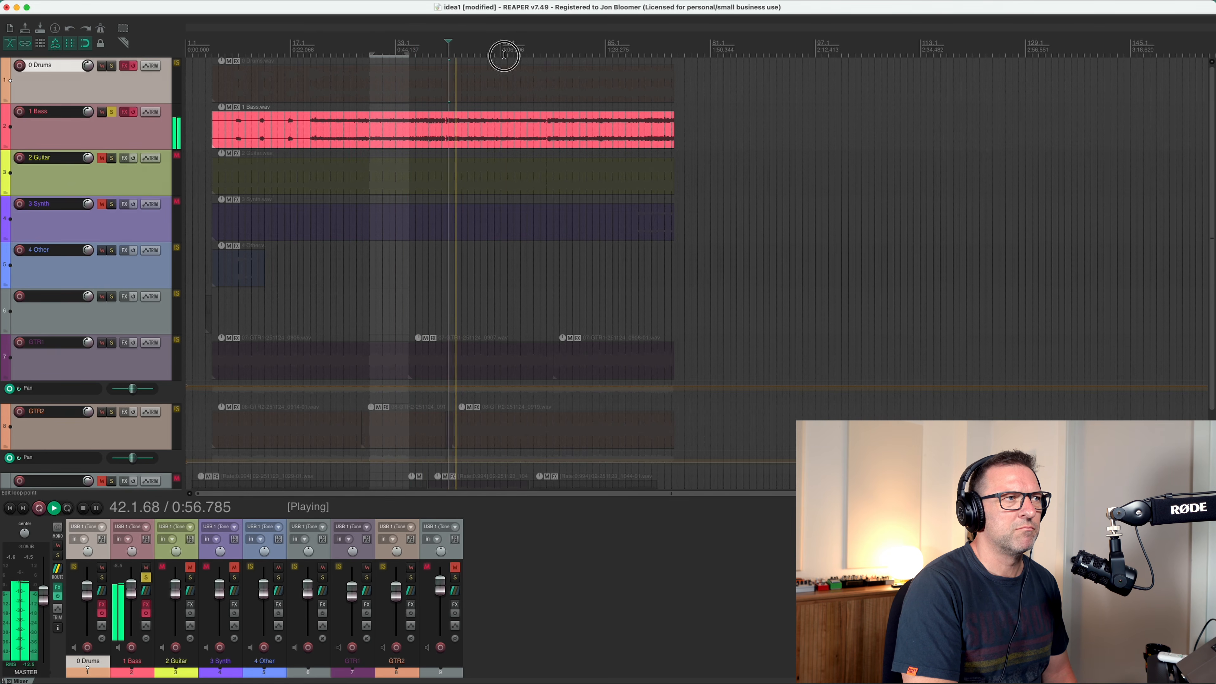
left_click(508, 53)
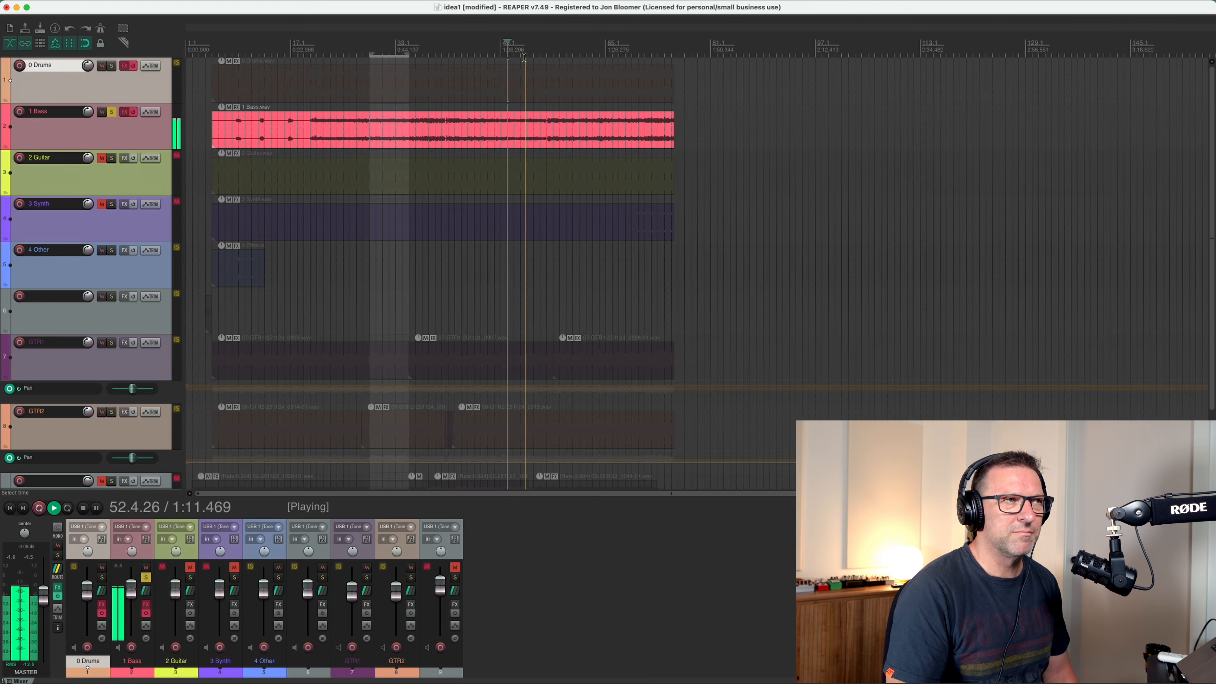
key("space")
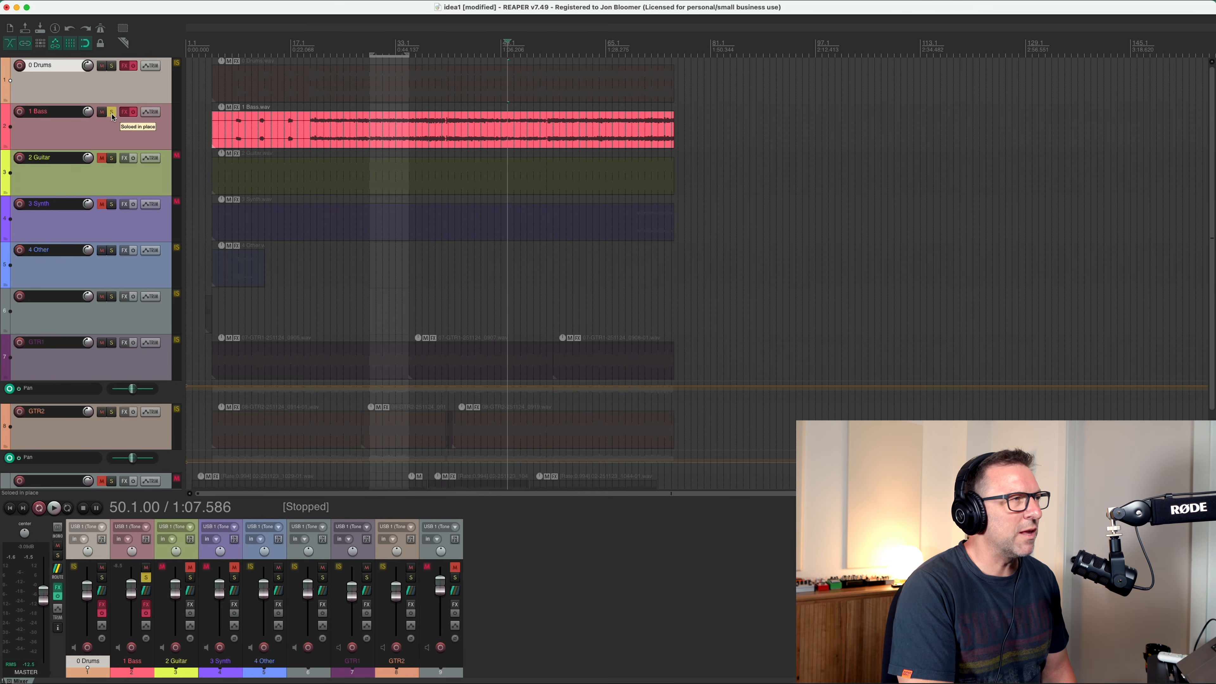
Open ReaEQ on 1 Bass with bypass off and its bands disabled, and play the bass from bar 28.
left_click(126, 113)
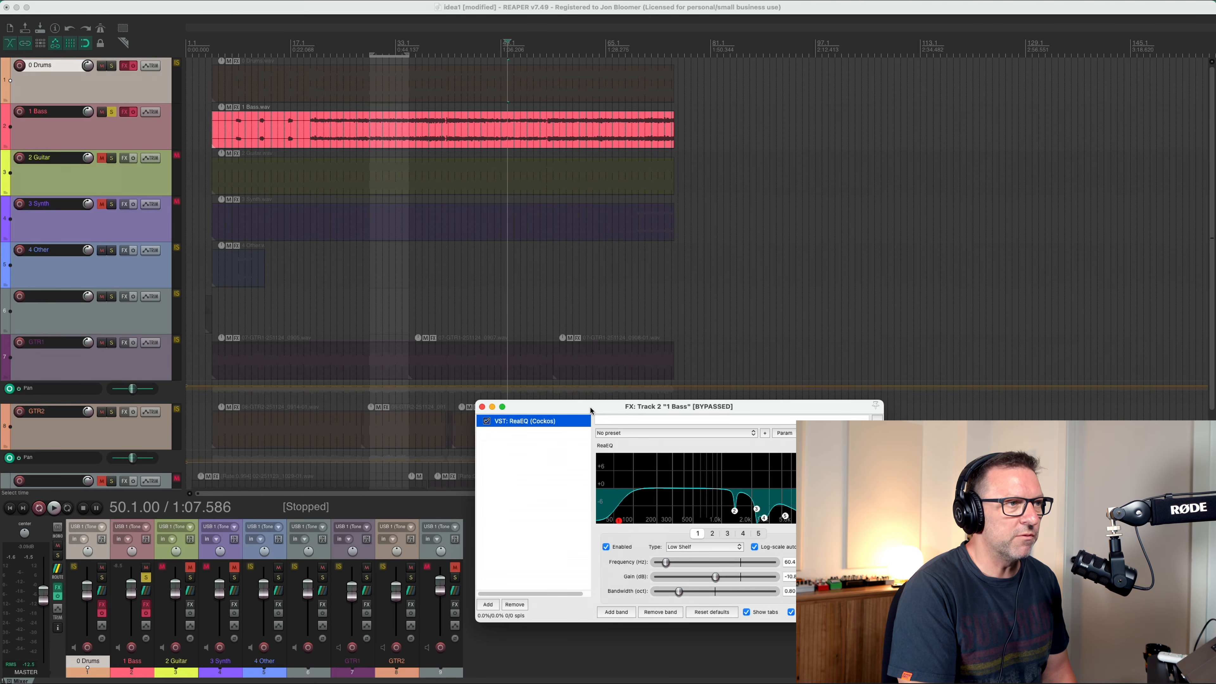
left_click_drag(594, 406, 580, 342)
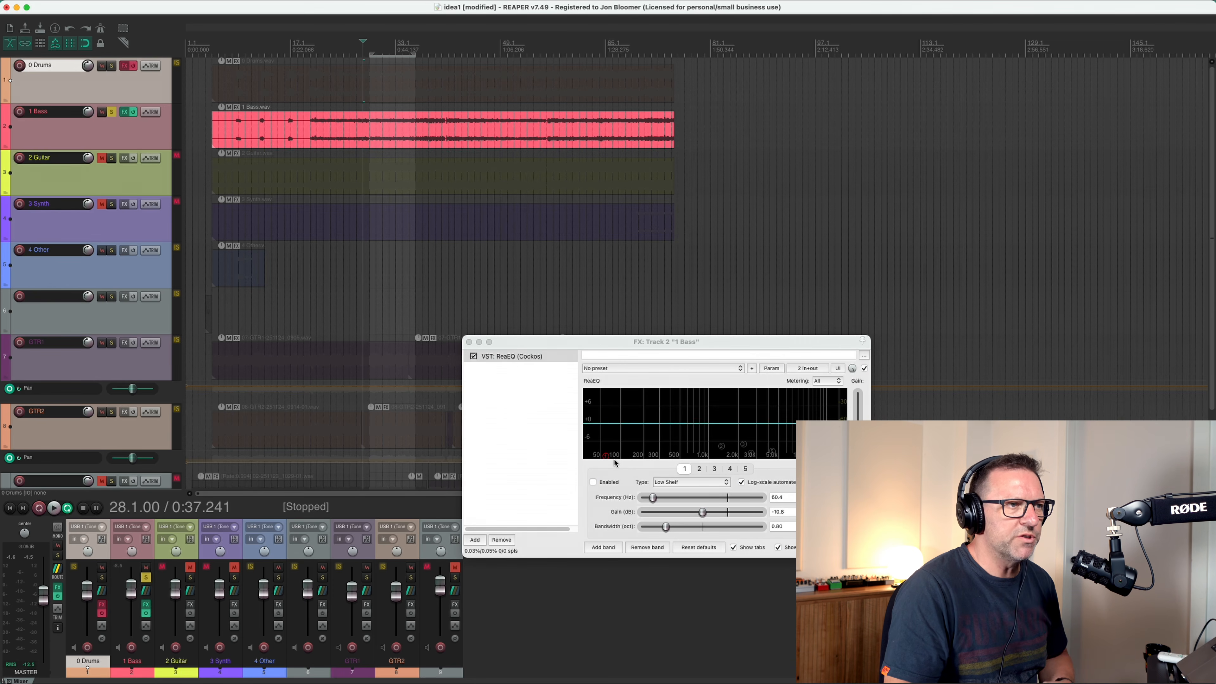
key("space")
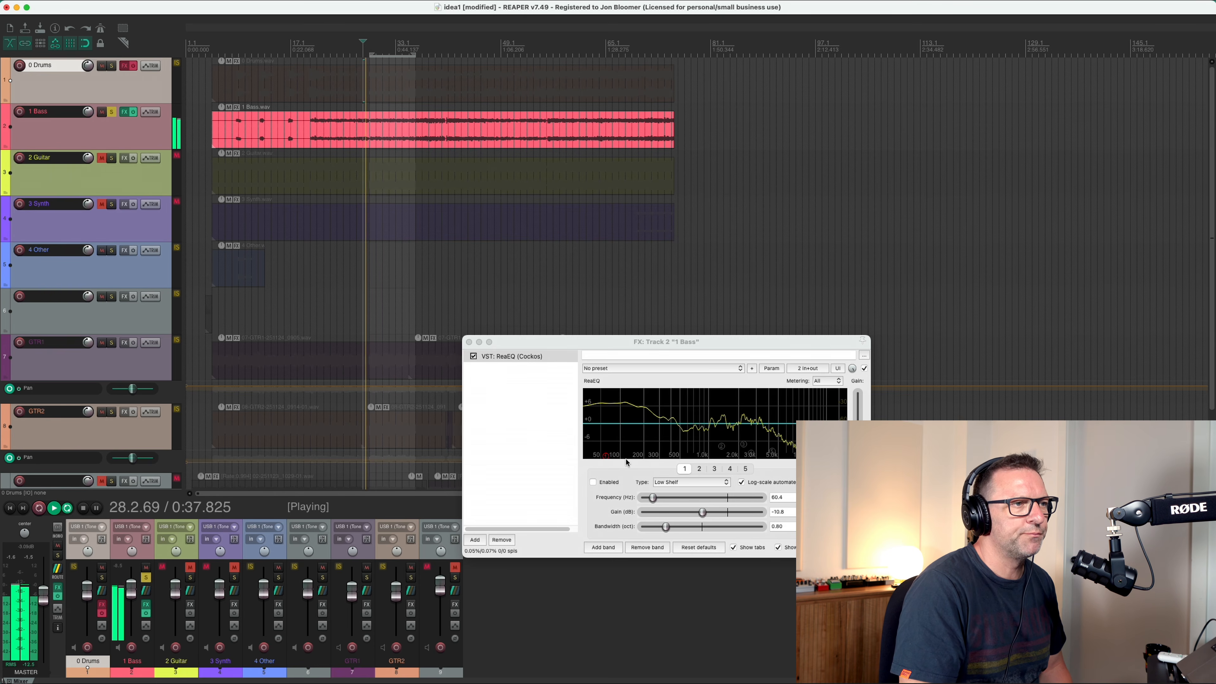
Enable ReaEQ bands 1 to 5 on the bass one after another during playback to hear each cut.
left_click(592, 482)
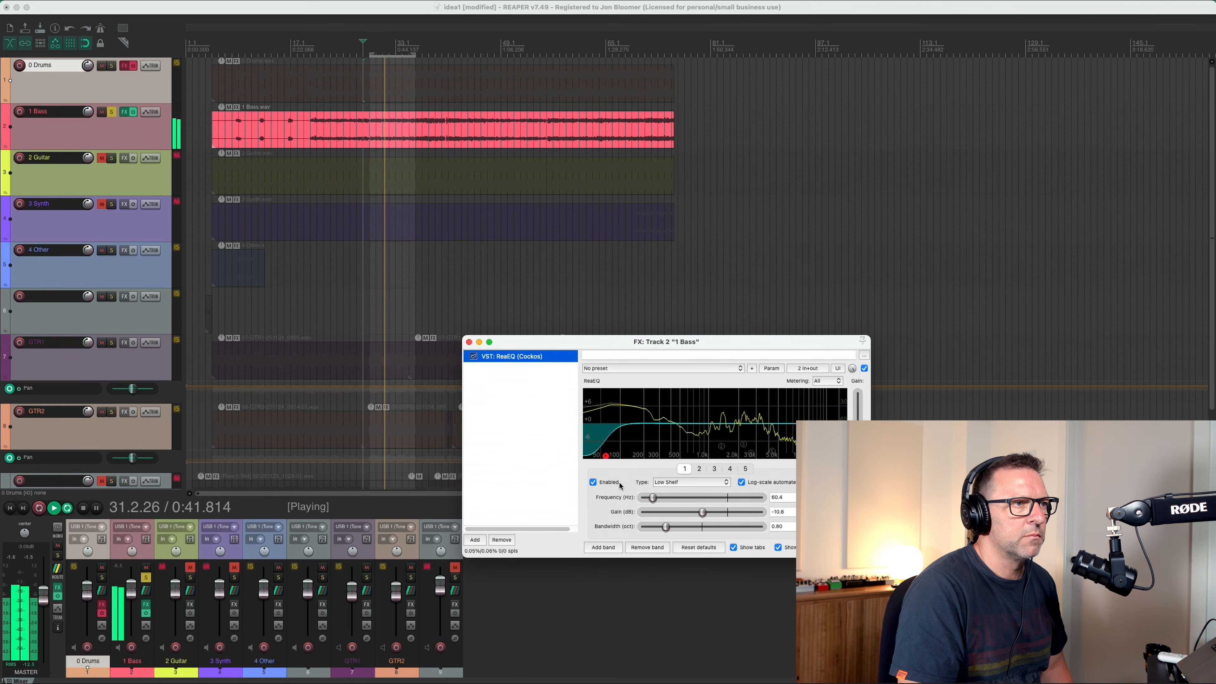
left_click(699, 469)
left_click(594, 482)
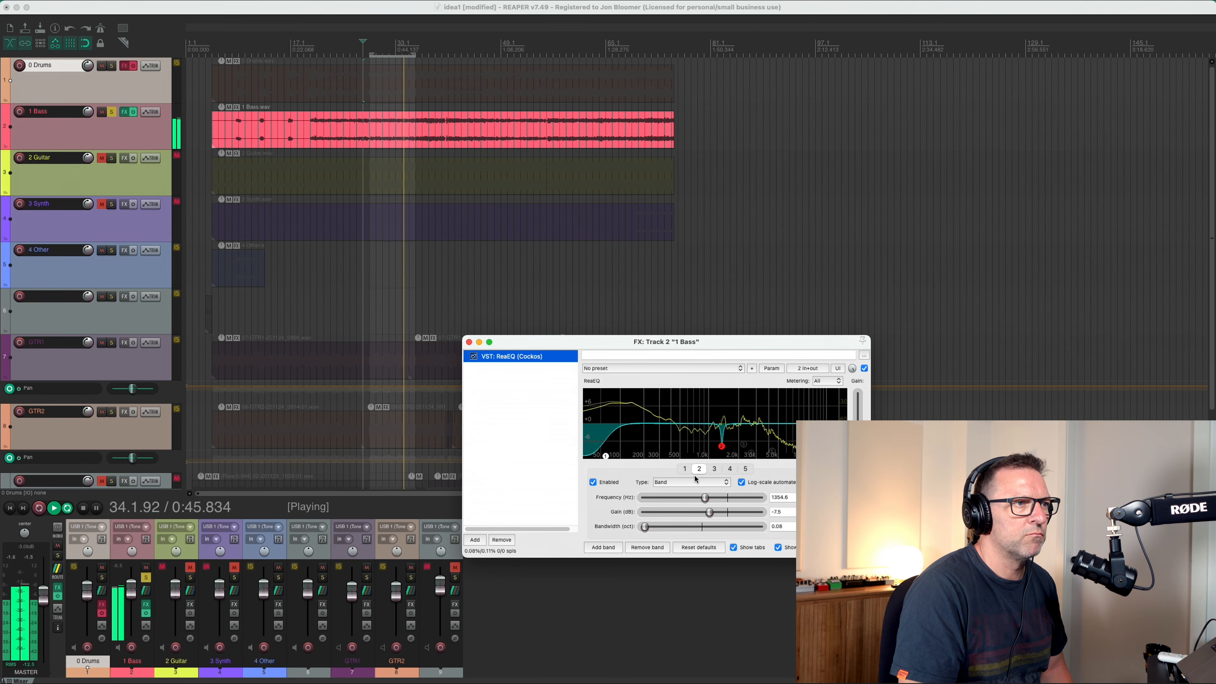
left_click(715, 469)
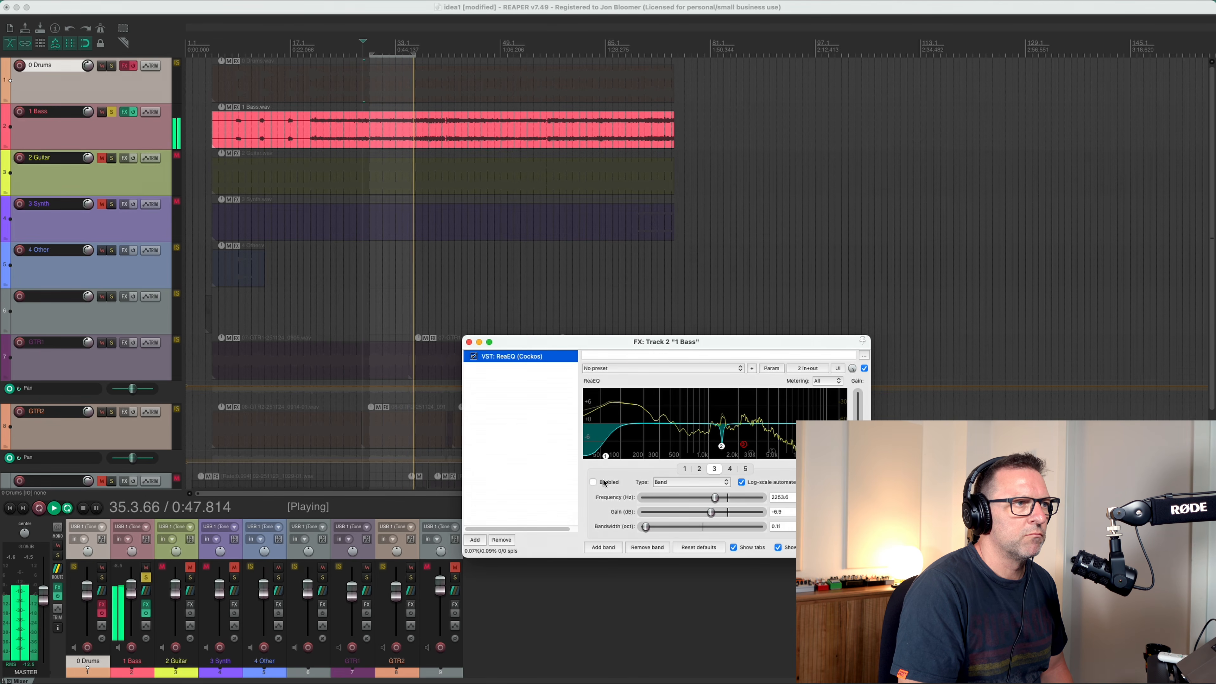
left_click(593, 482)
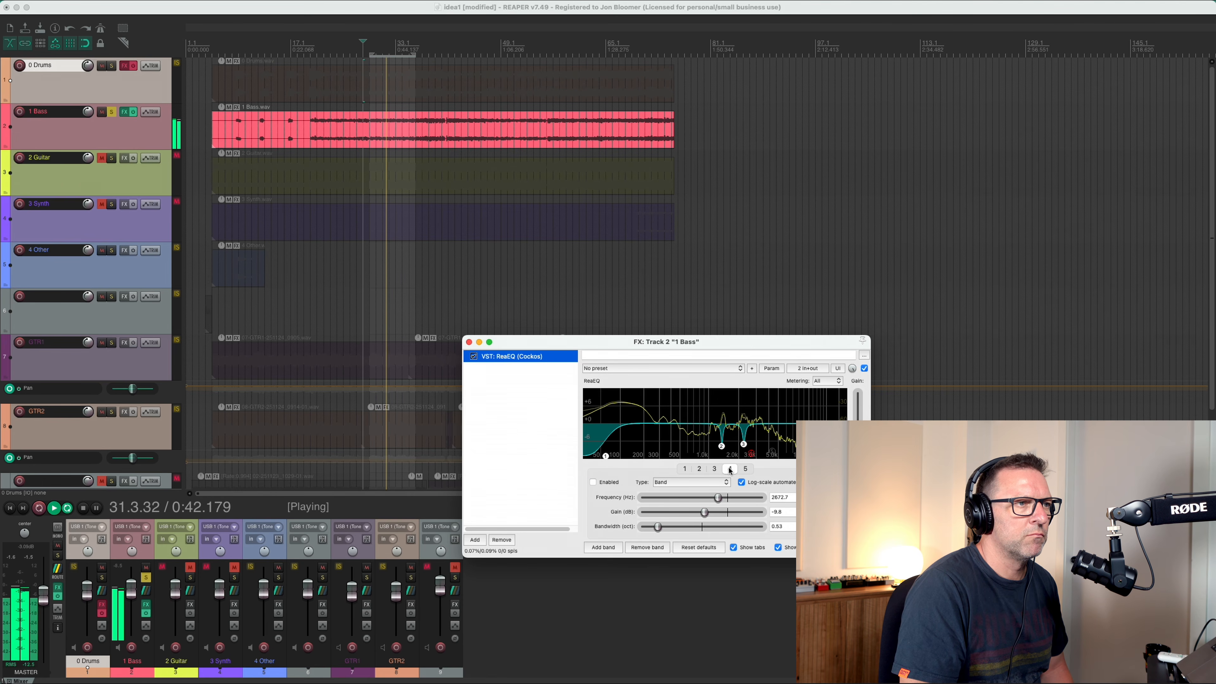
left_click(730, 470)
left_click(609, 483)
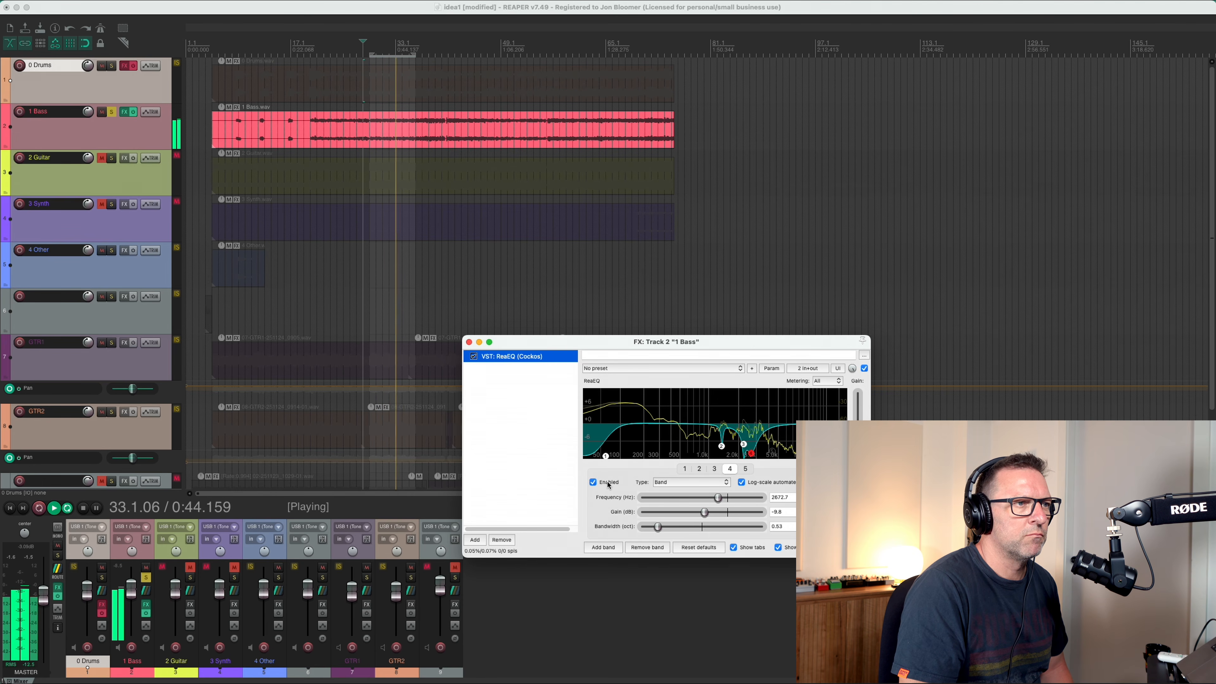
left_click(745, 469)
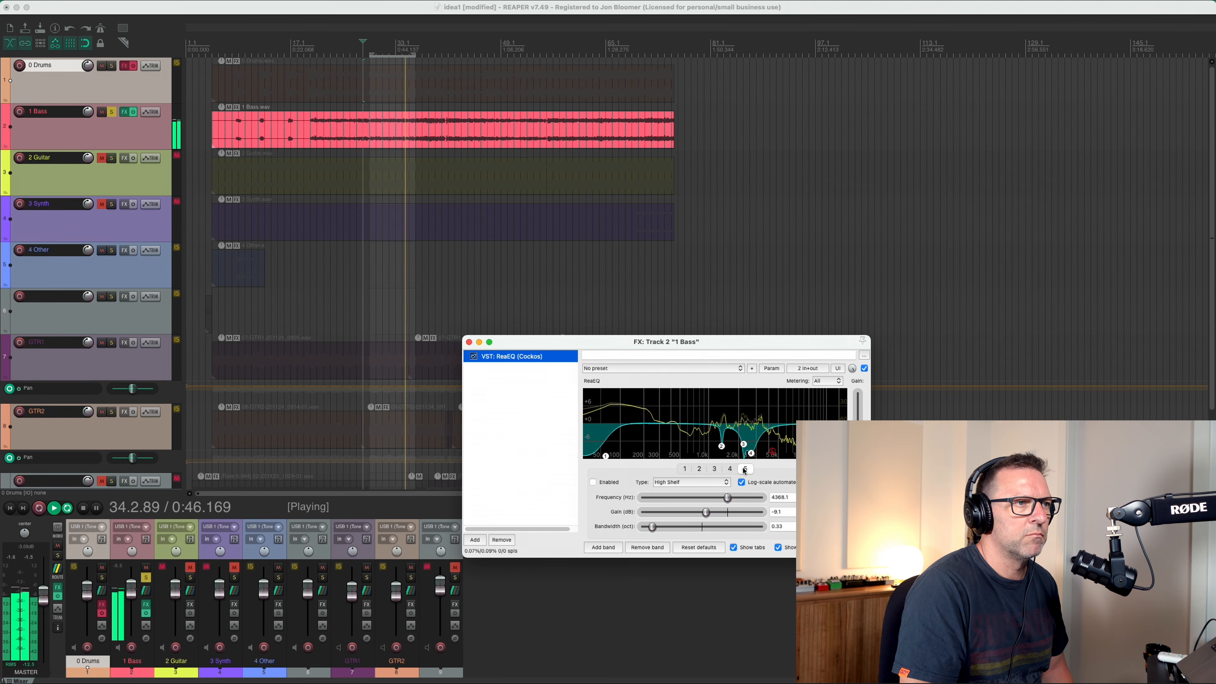
left_click(609, 484)
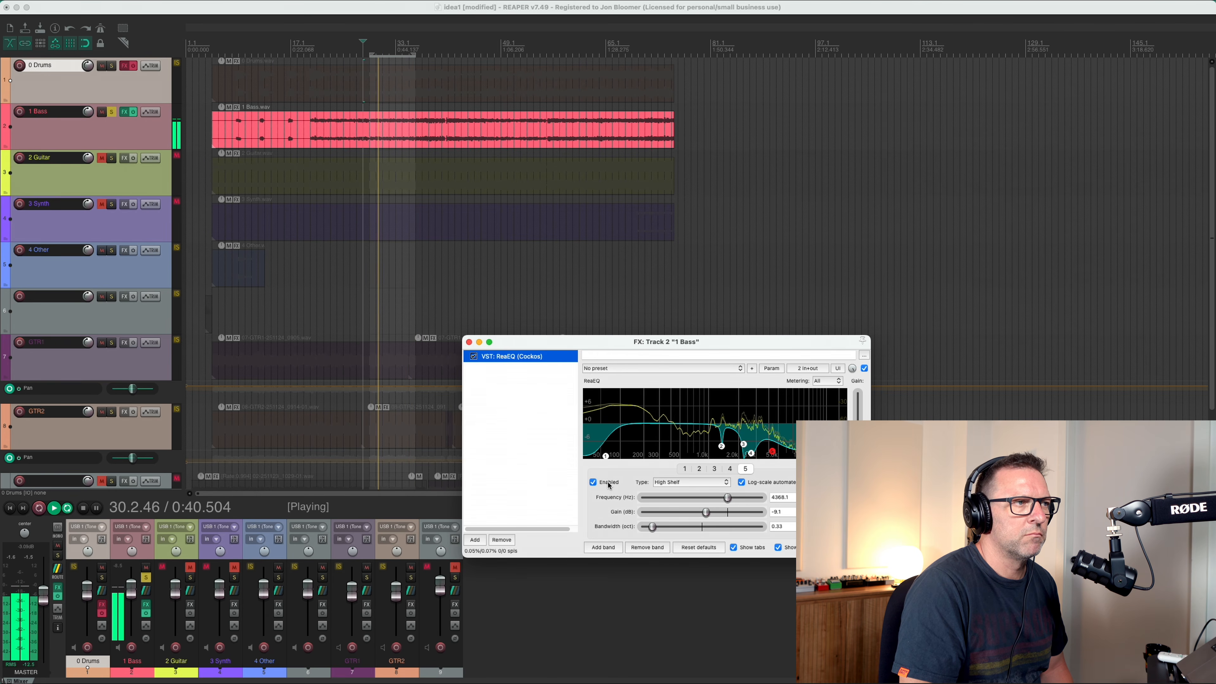
key("space")
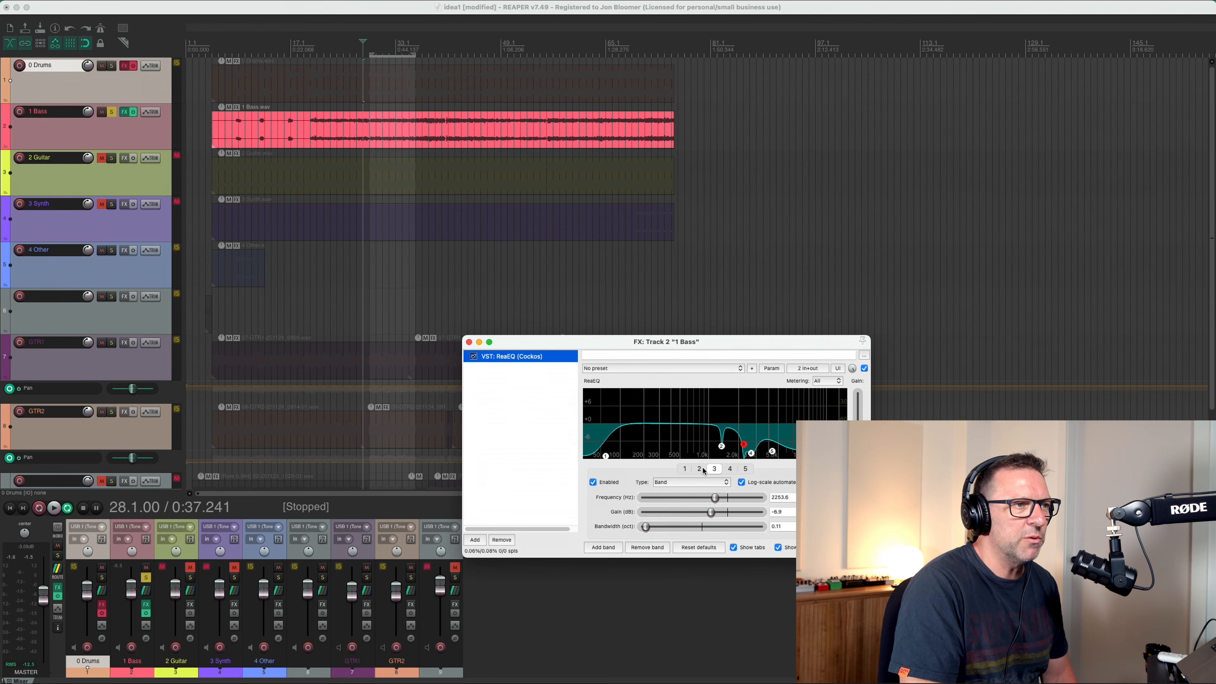
Audition ReaEQ band 2 on the bass with its gain boosted to 12.0 dB, and set the gain to -9.5 dB.
left_click_drag(713, 514, 774, 514)
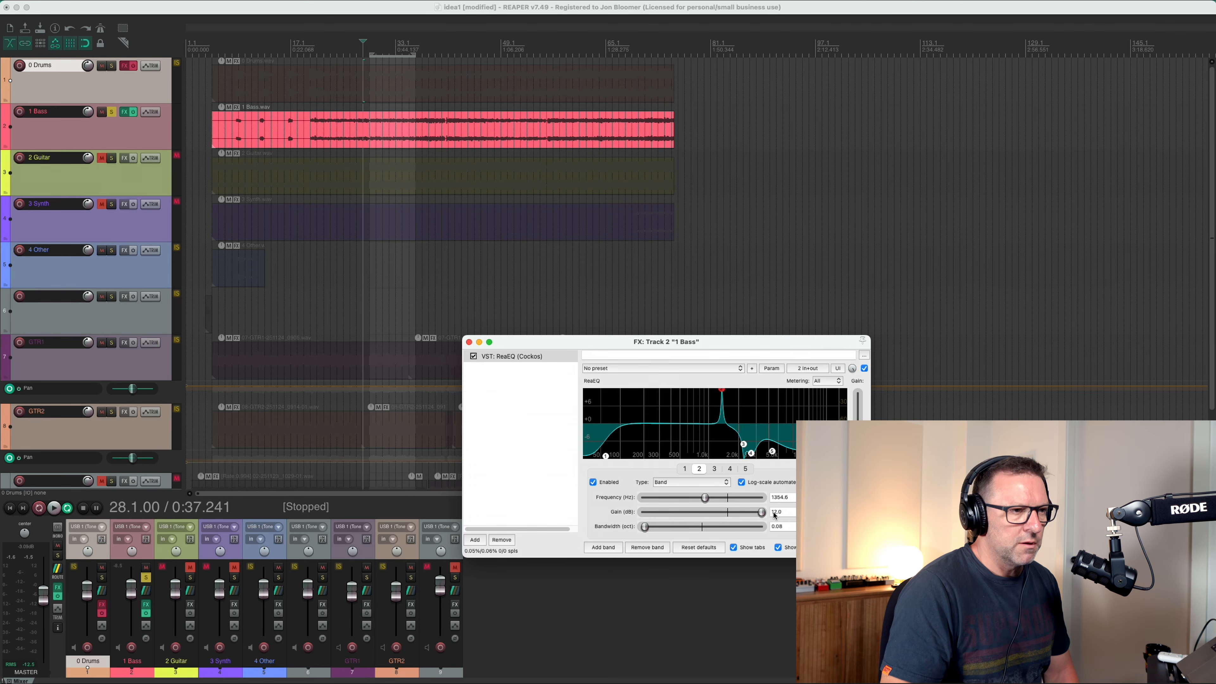
key("space")
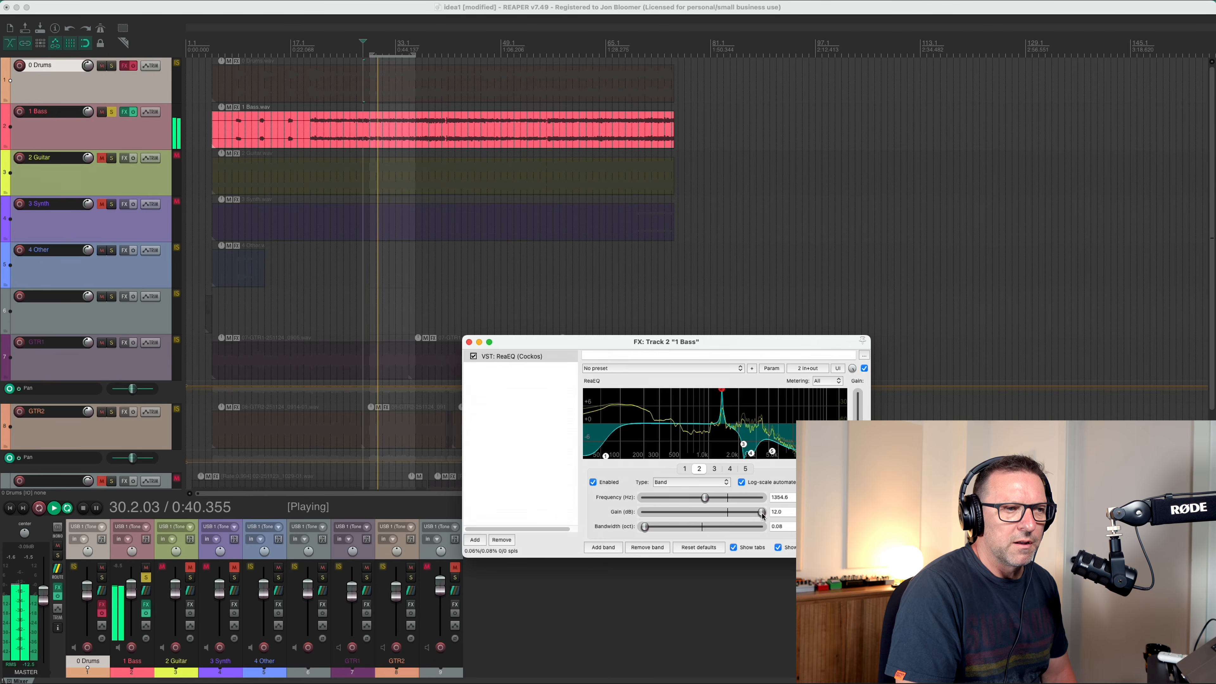
key("space")
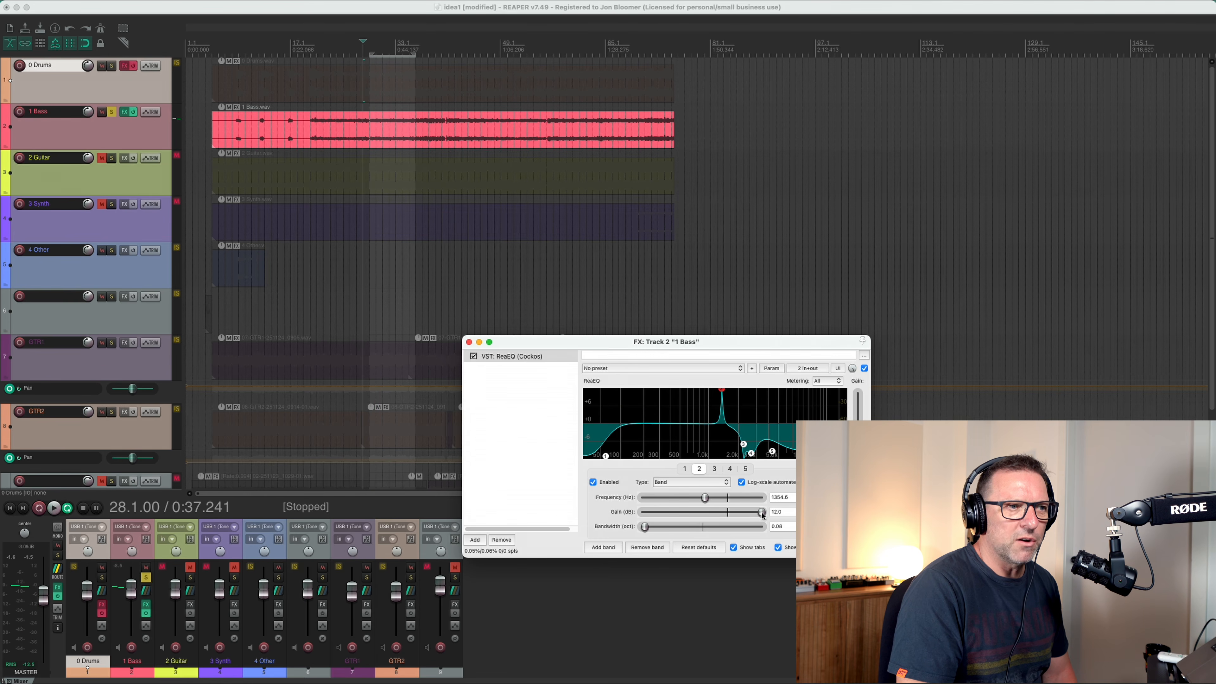
left_click_drag(759, 515, 682, 518)
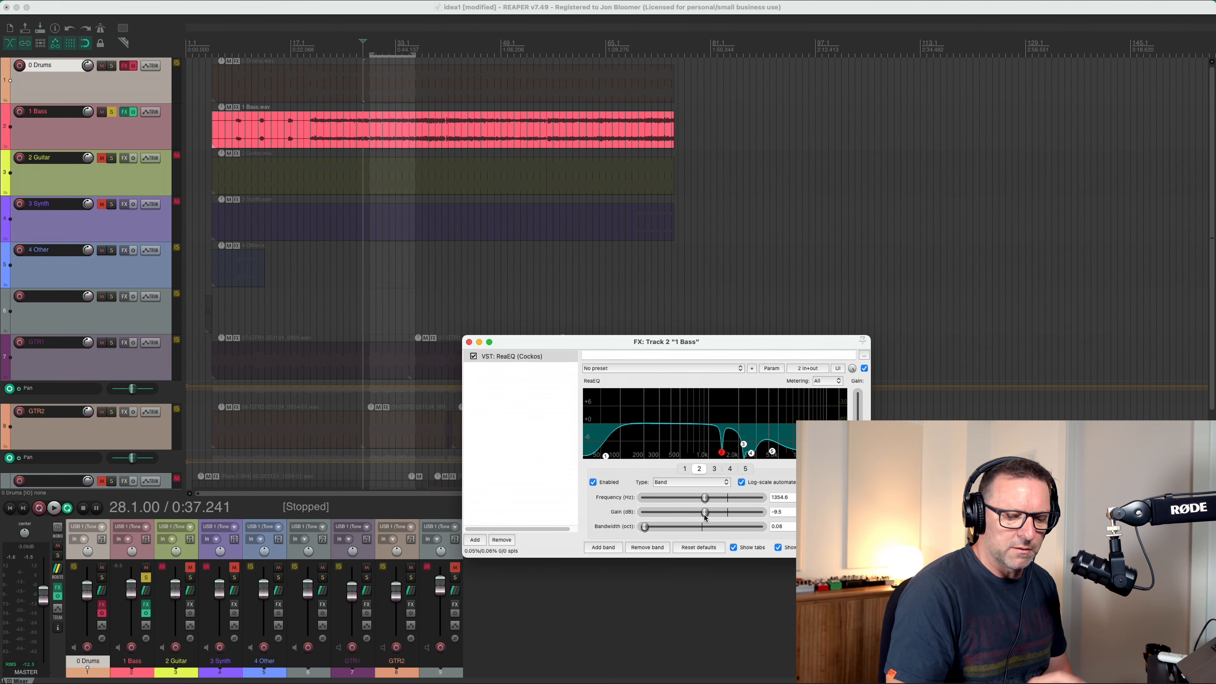
Play the bass from bar 28 and boost the gain of ReaEQ band 3 to audition its frequency.
key("space")
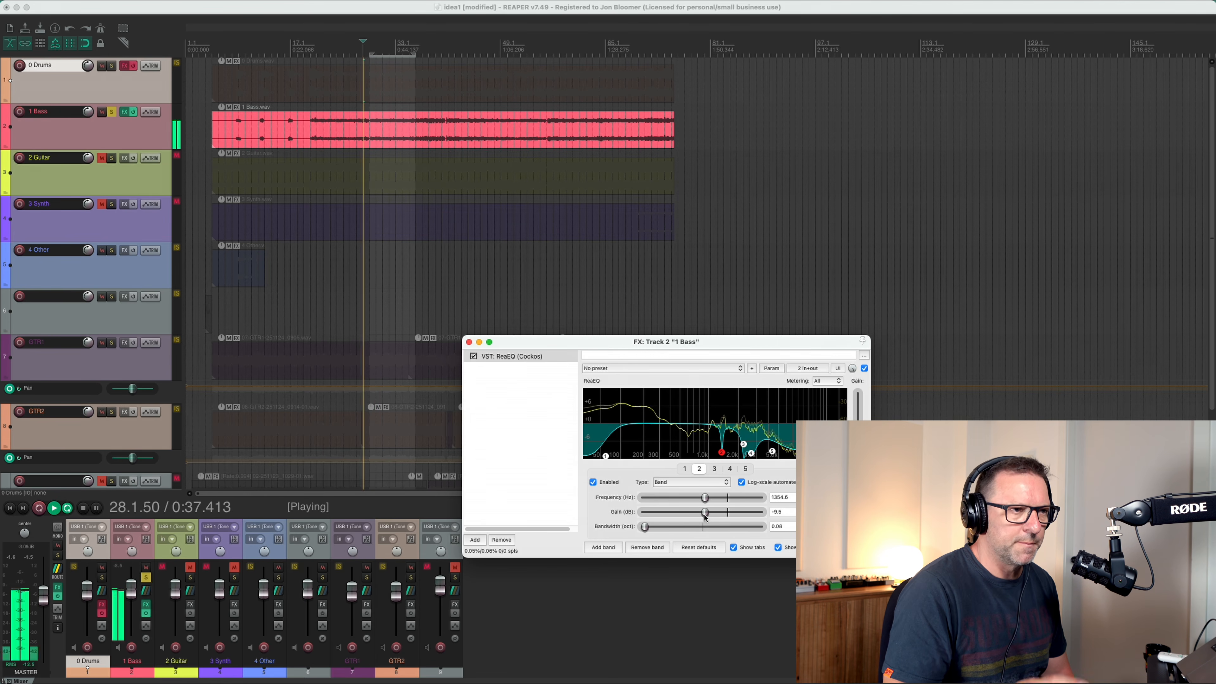
left_click(714, 468)
left_click_drag(711, 516, 759, 512)
Audition ReaEQ band 4 on the bass while boosted, narrow its bandwidth to 0.33, tune it to about 2.9 kHz and set the gain to -7.1 dB.
left_click(730, 470)
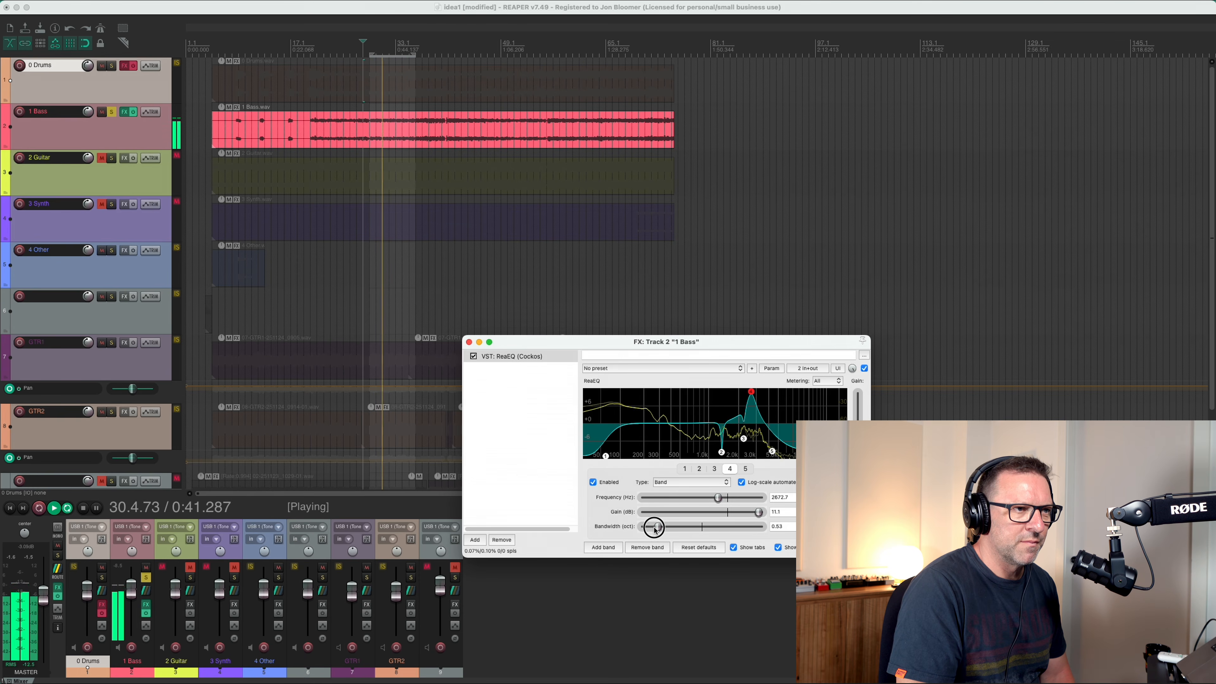
left_click_drag(656, 527, 650, 528)
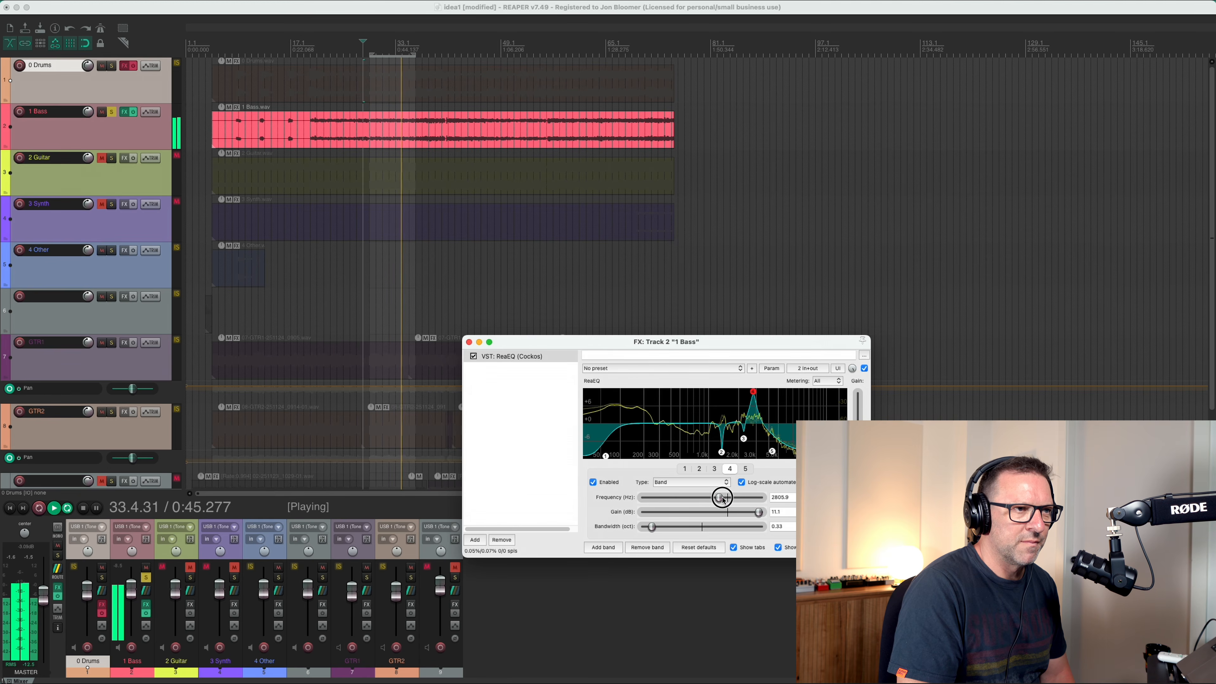
mouse_move(722, 498)
left_mouse_down()
mouse_move(737, 512)
mouse_move(710, 514)
left_mouse_up()
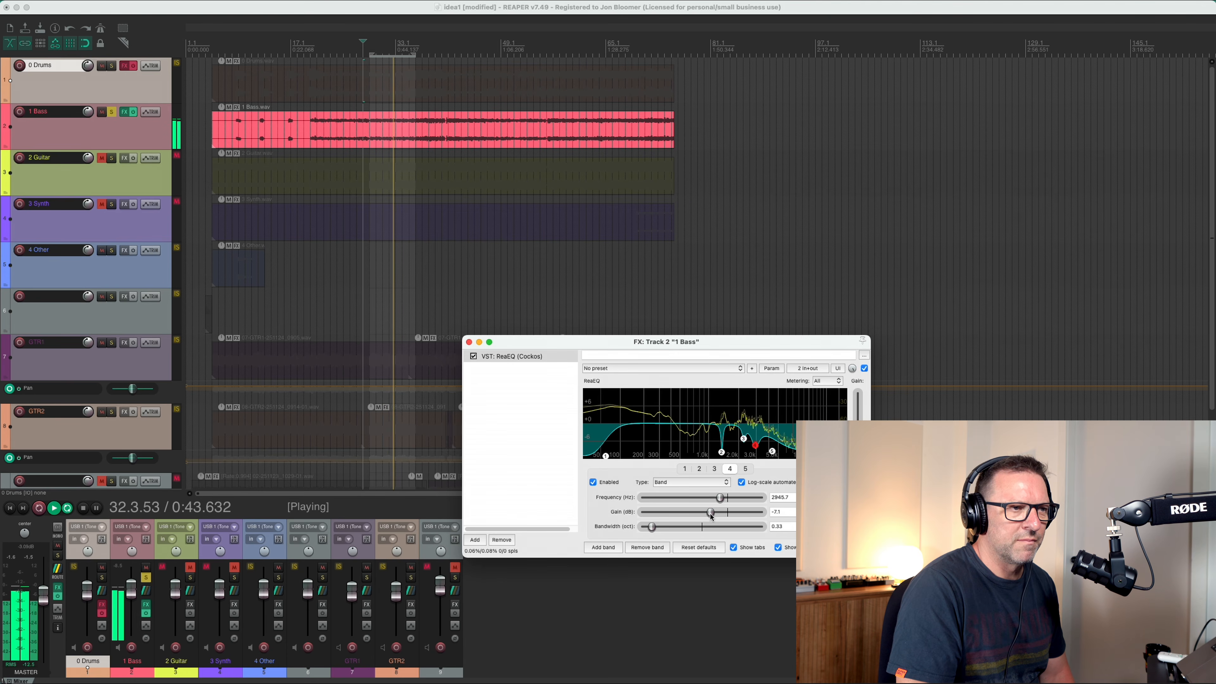
Compare the bass with ReaEQ band 5 off and on, and set its high shelf to 6546.5 Hz, -5.0 dB gain and 0.03 bandwidth.
left_click(745, 468)
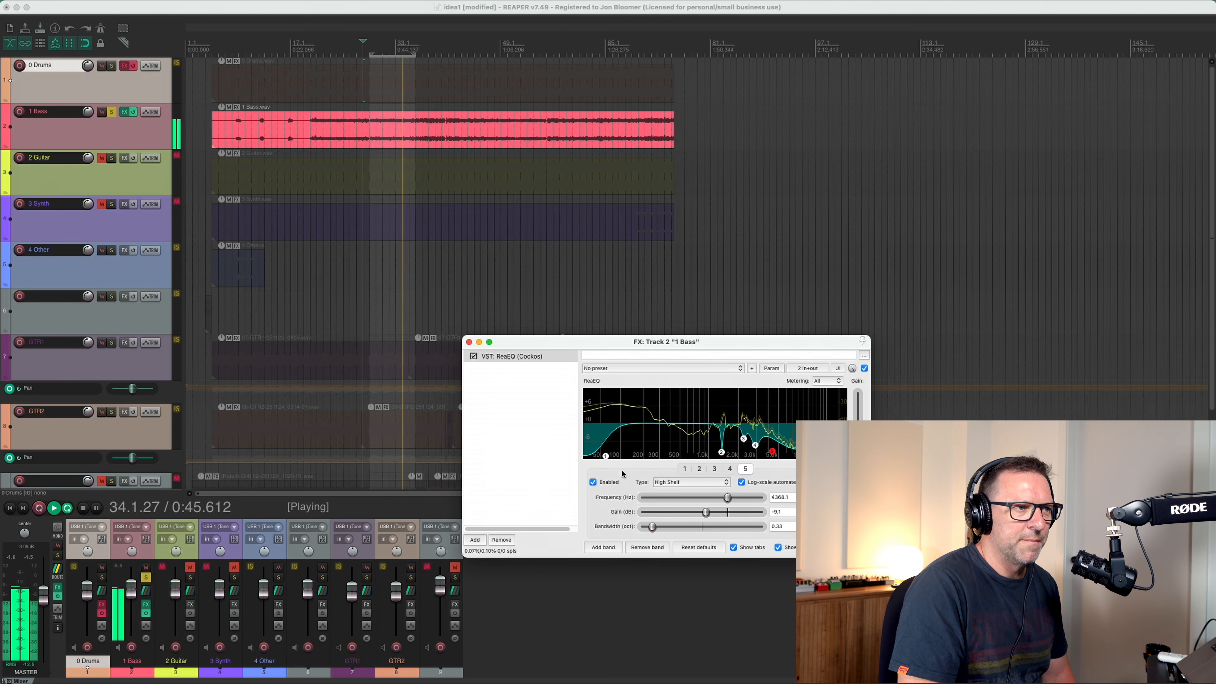
left_click(613, 482)
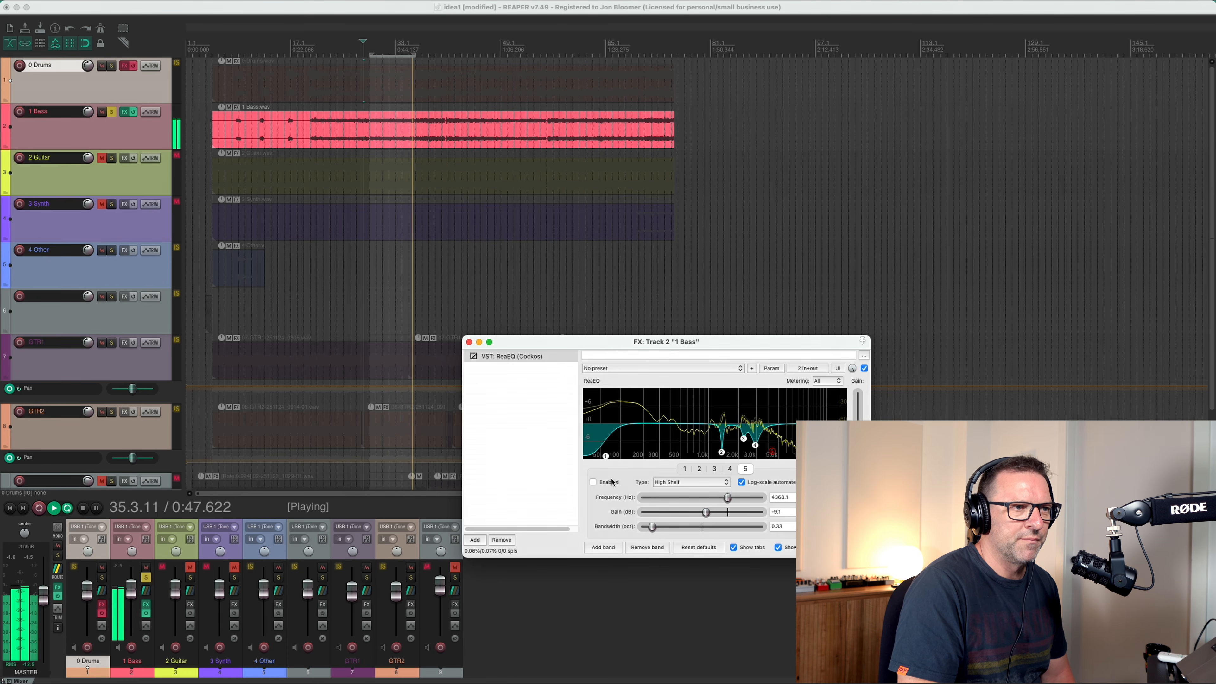
left_click(611, 483)
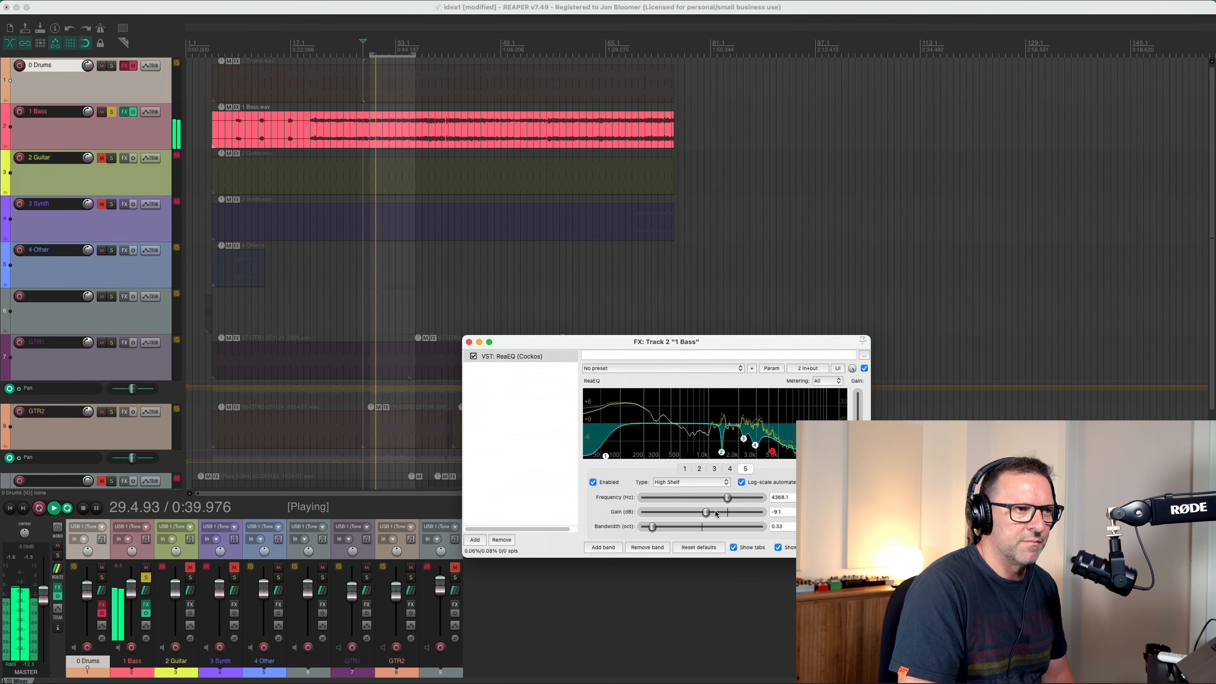
left_click(706, 512)
left_click_drag(706, 512, 711, 512)
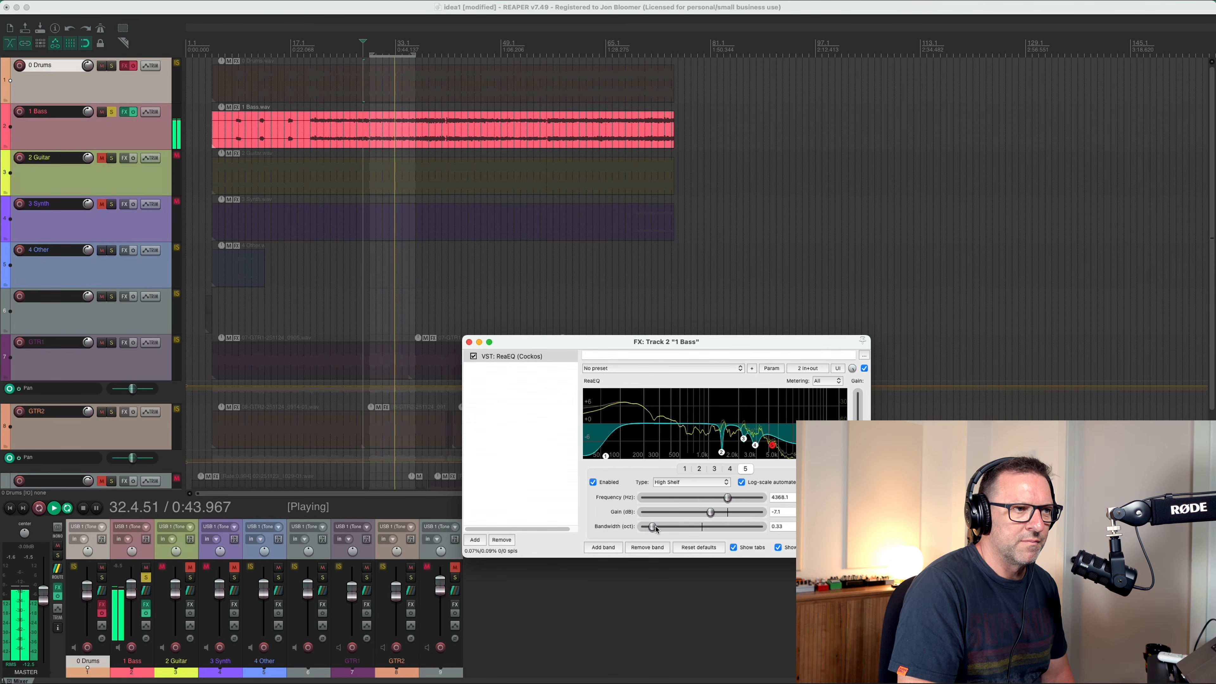
left_click_drag(652, 526, 644, 526)
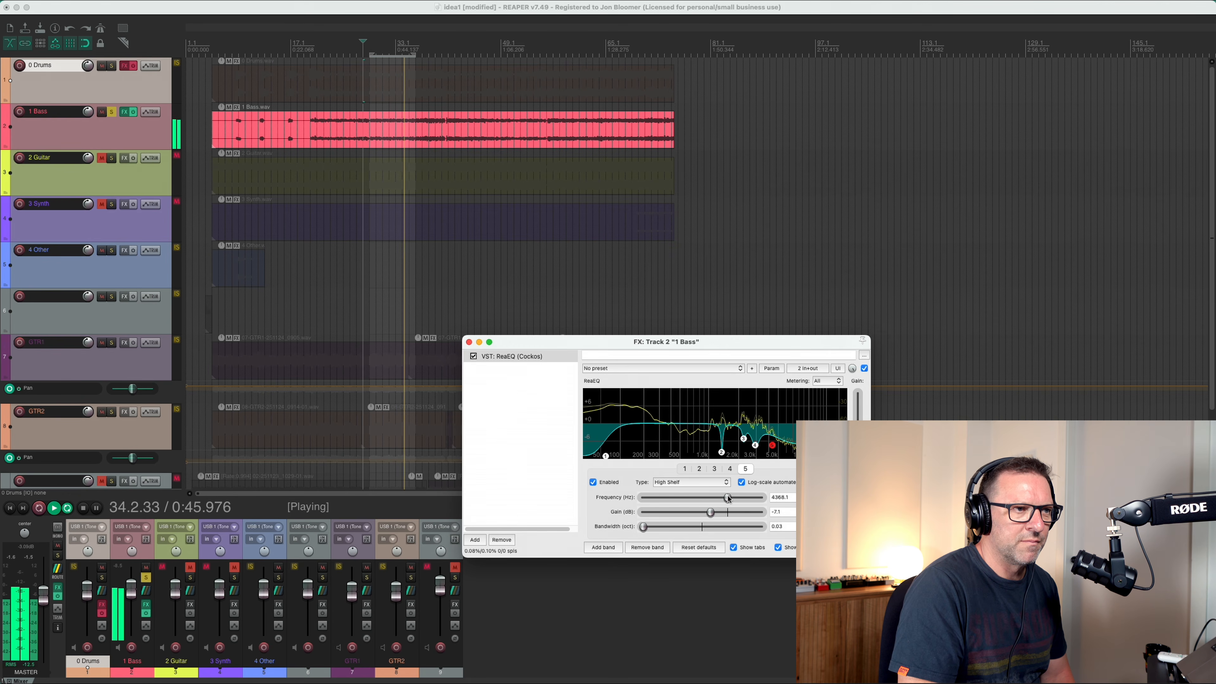
left_click_drag(727, 497, 715, 513)
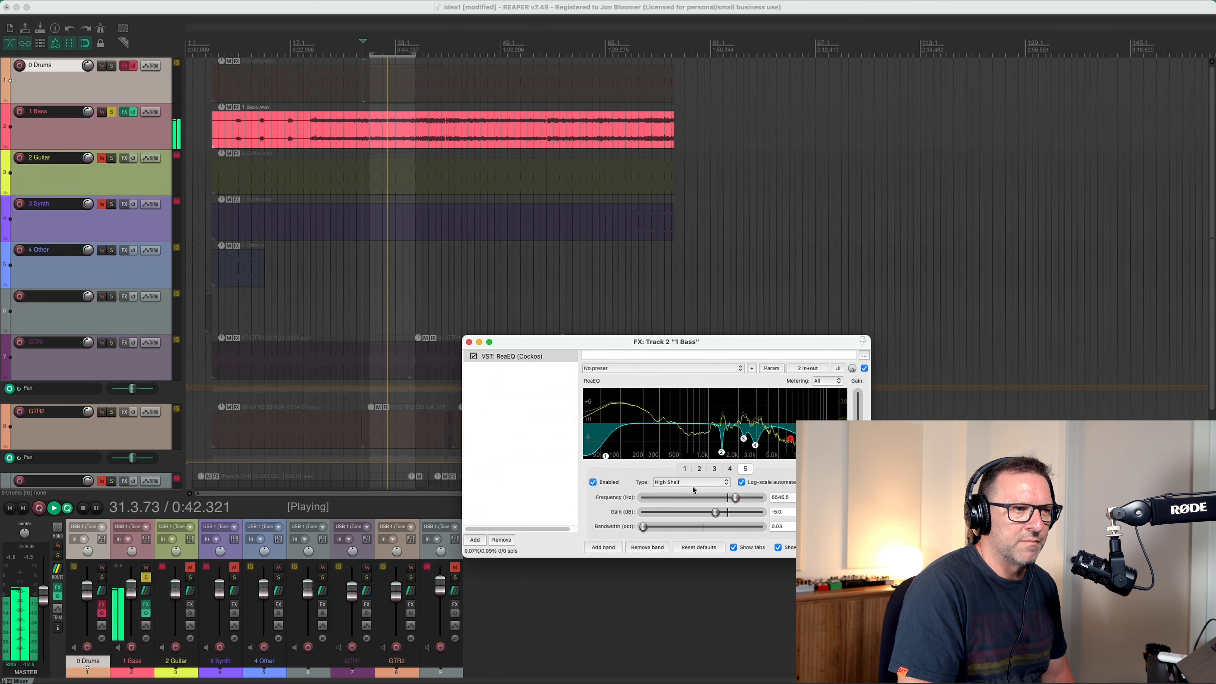
key("space")
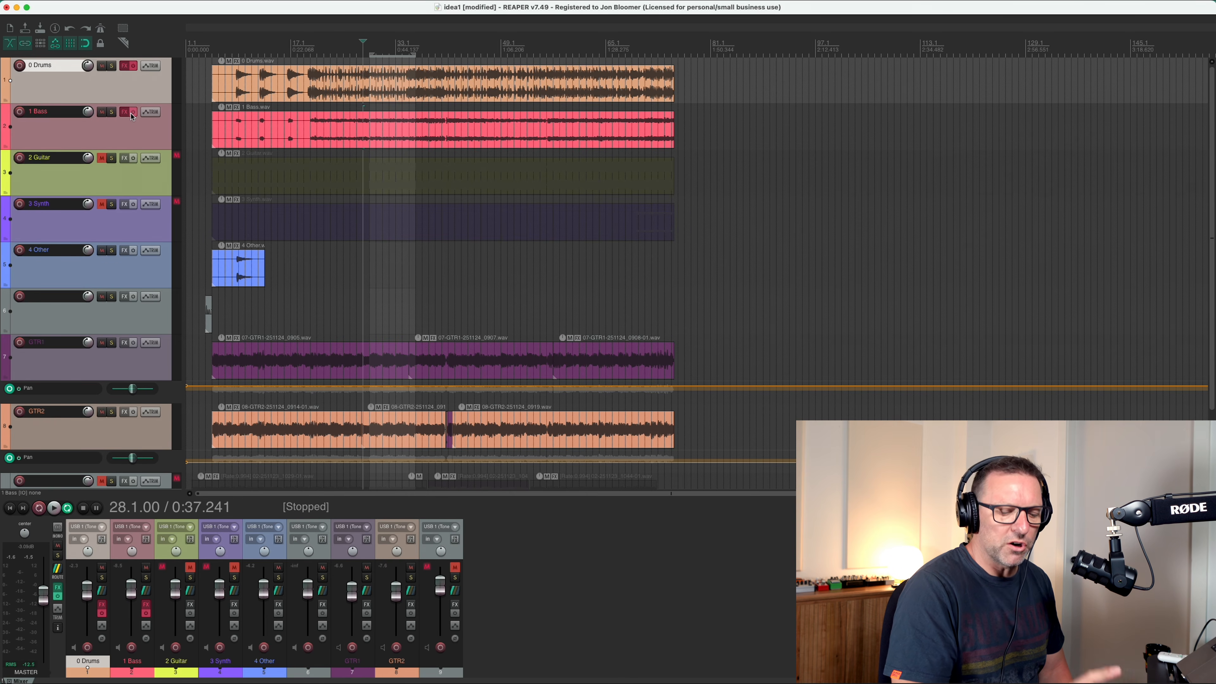
Play the full mix from bar 28, comparing it with the 1 Bass effects bypassed and active, and leave the effects enabled.
key("space")
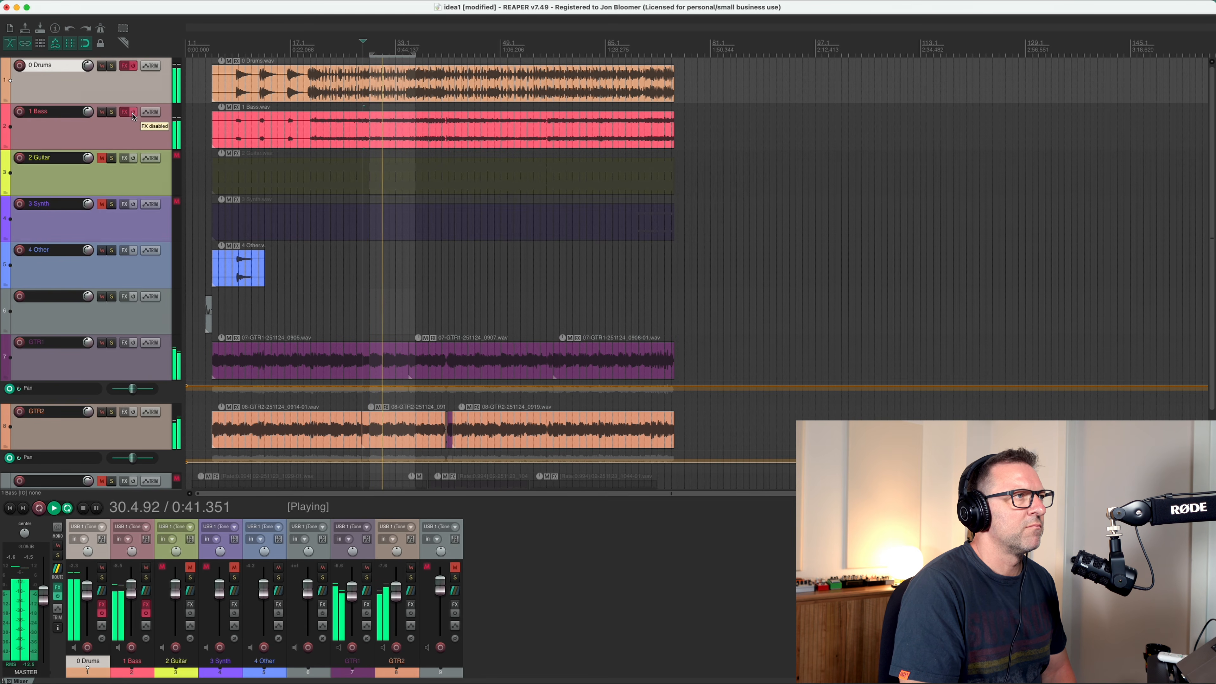
left_click(133, 115)
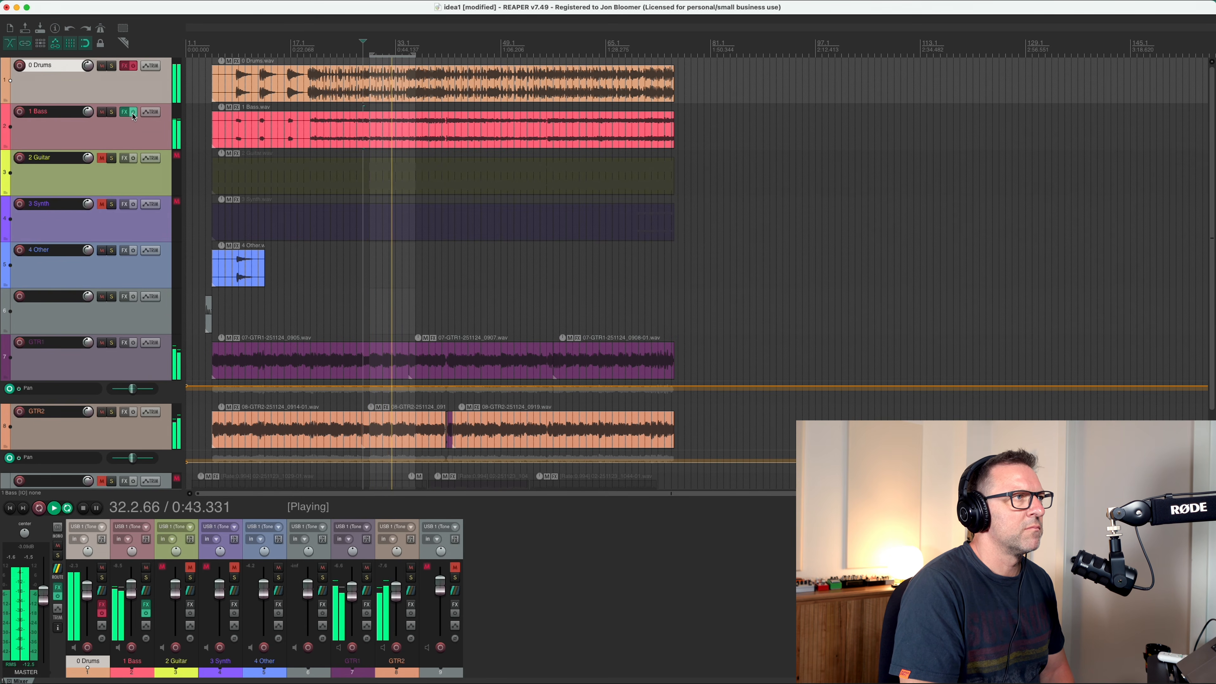
left_click(134, 115)
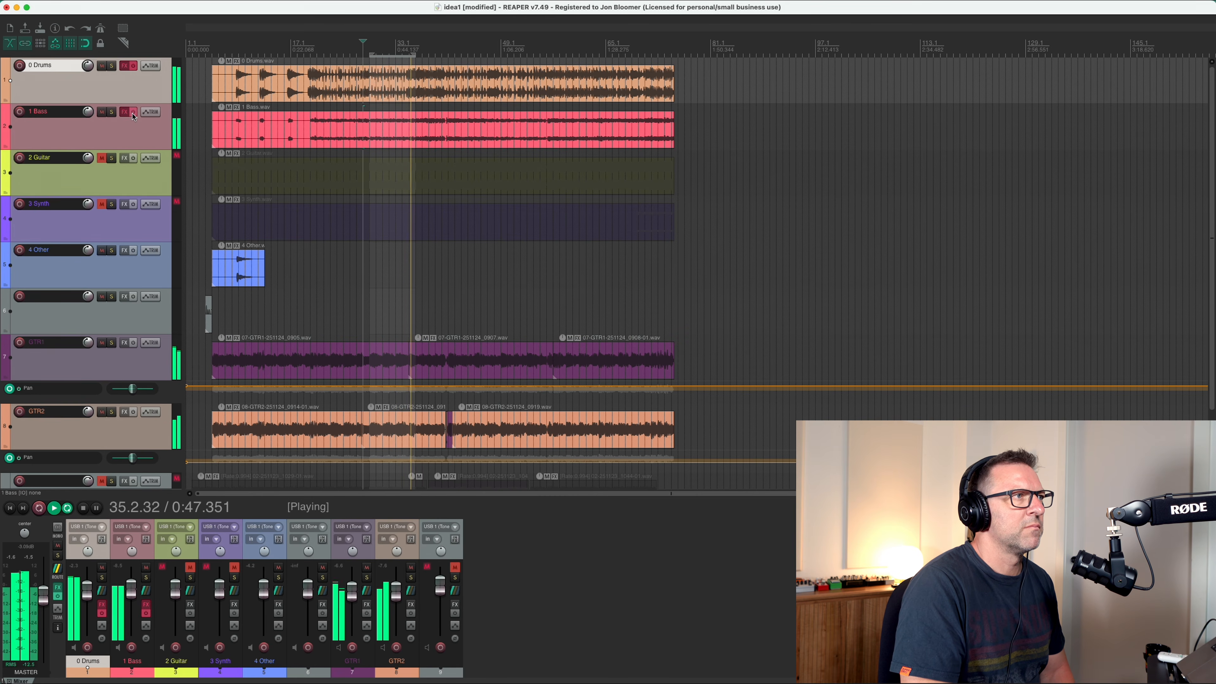
left_click(133, 115)
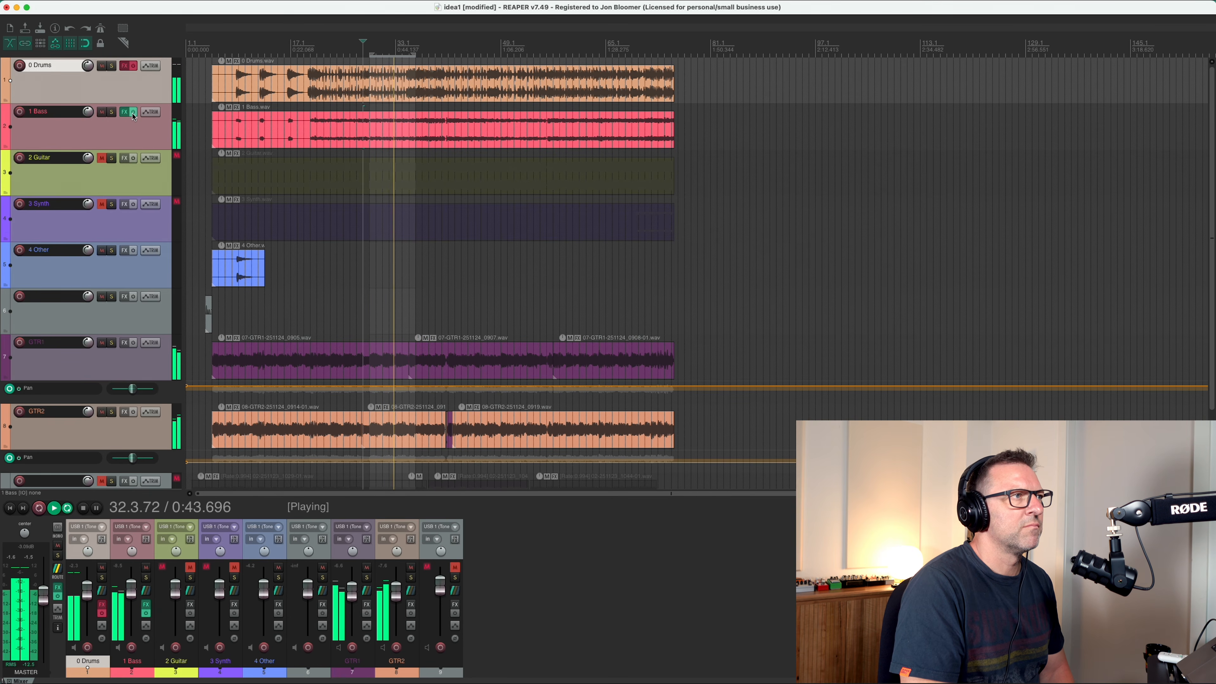
left_click(133, 115)
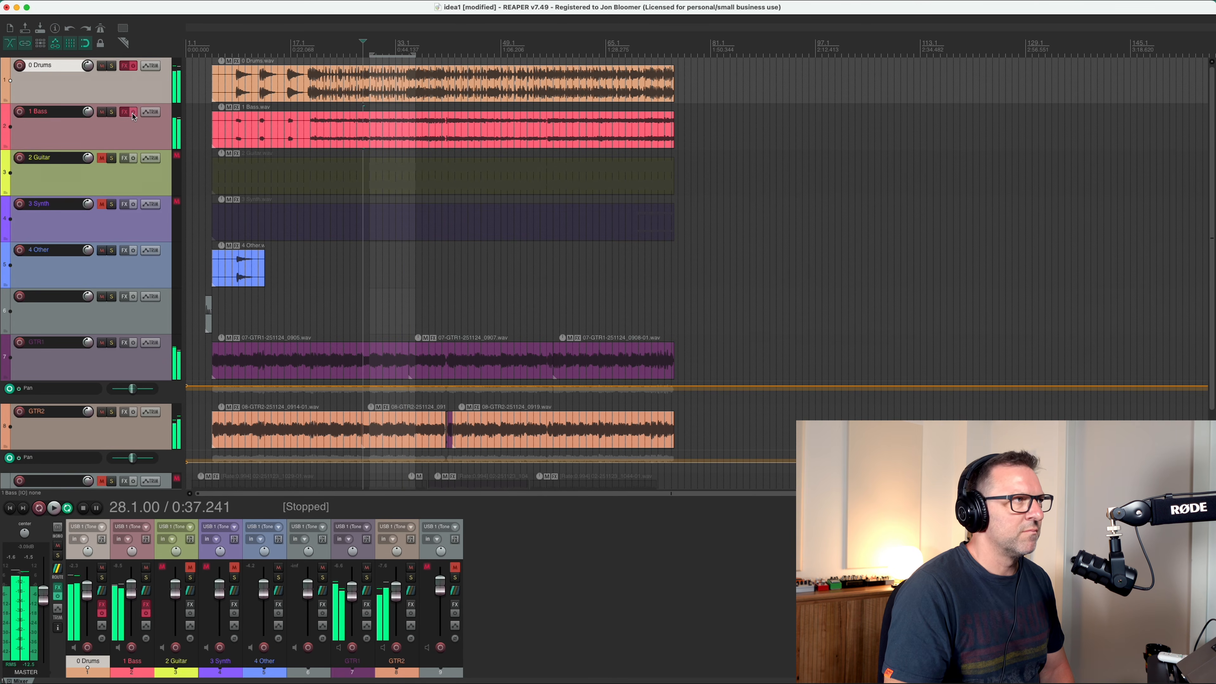
left_click(134, 114)
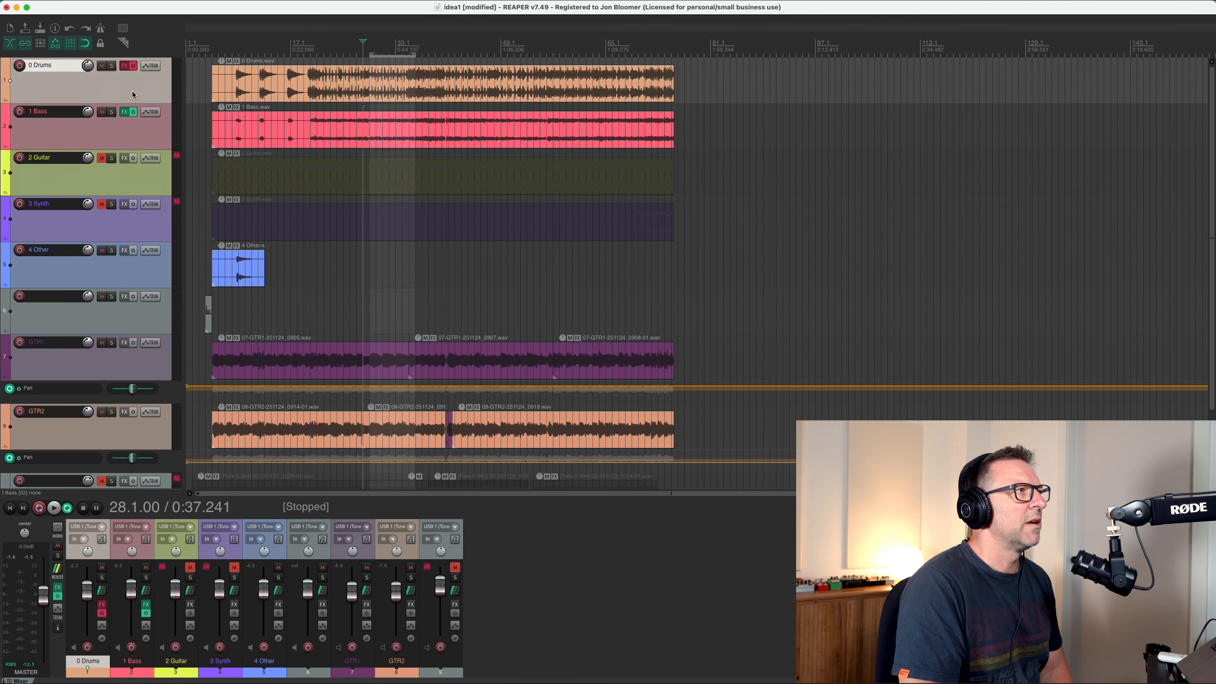
Solo 0 Drums, play it from bar 28 and make a time selection of about five bars starting around bar 41.
left_click(112, 67)
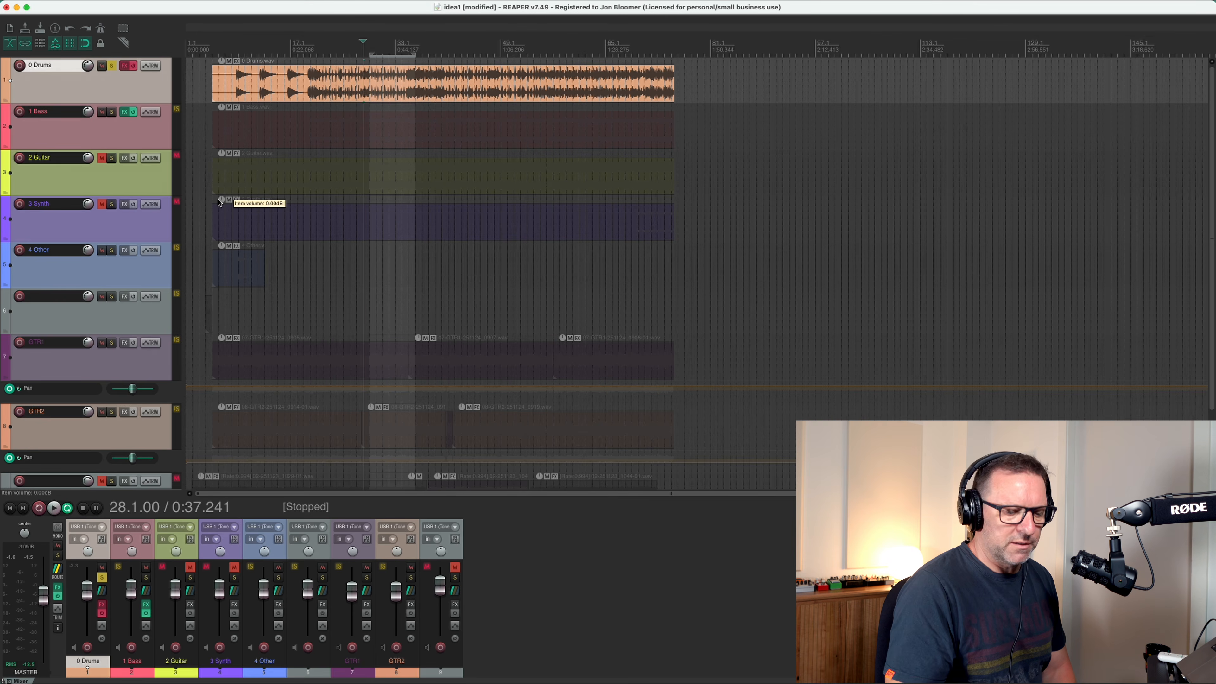
key("space")
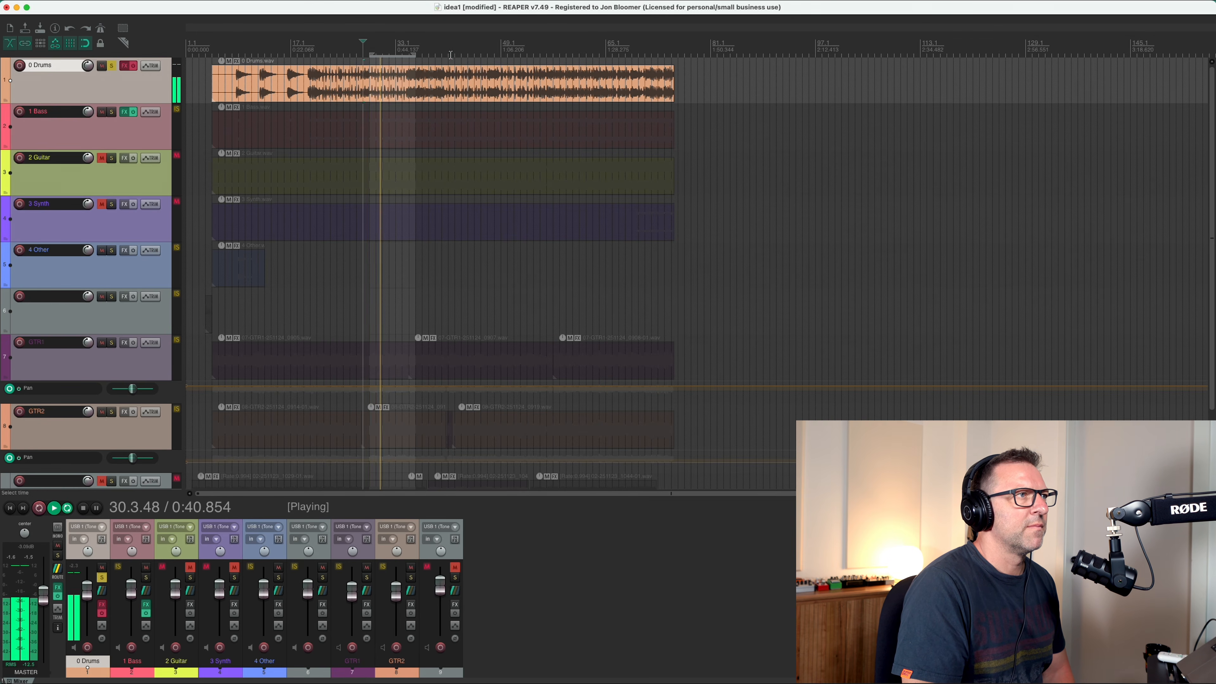
left_click(453, 55)
left_click_drag(449, 55, 480, 55)
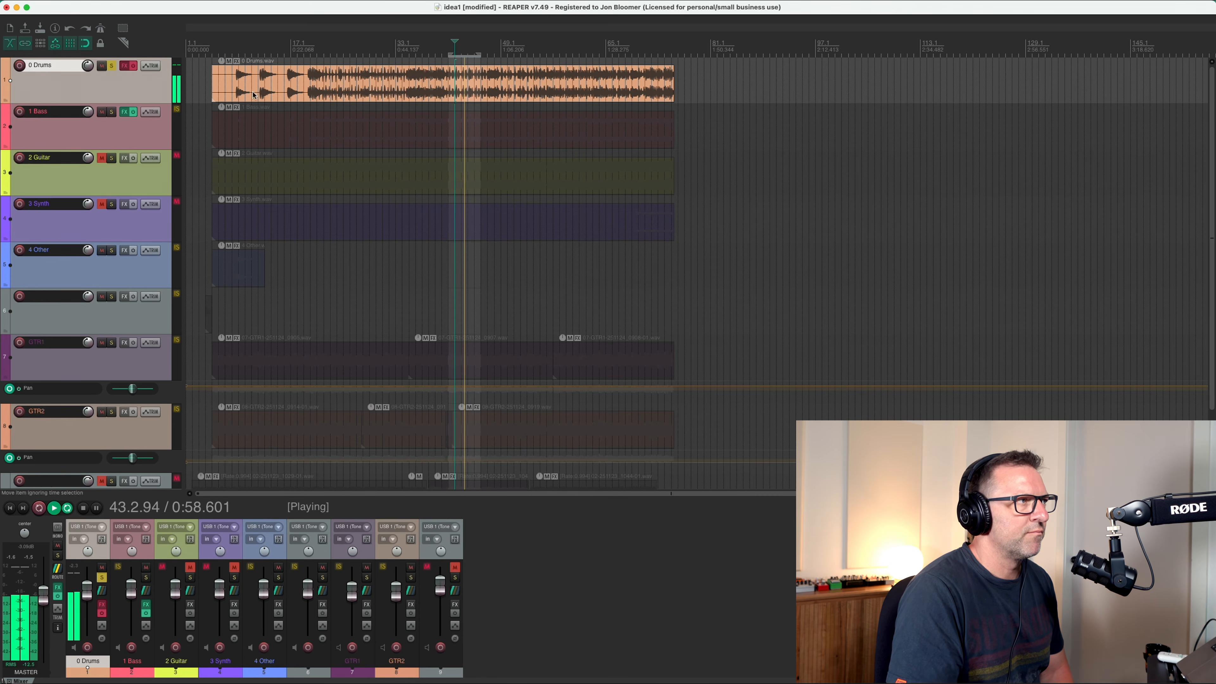
Open ReaEQ on 0 Drums, enable bands 5 down to 1 one after another during playback from bar 37, and close the effect window.
left_click(127, 70)
key("space")
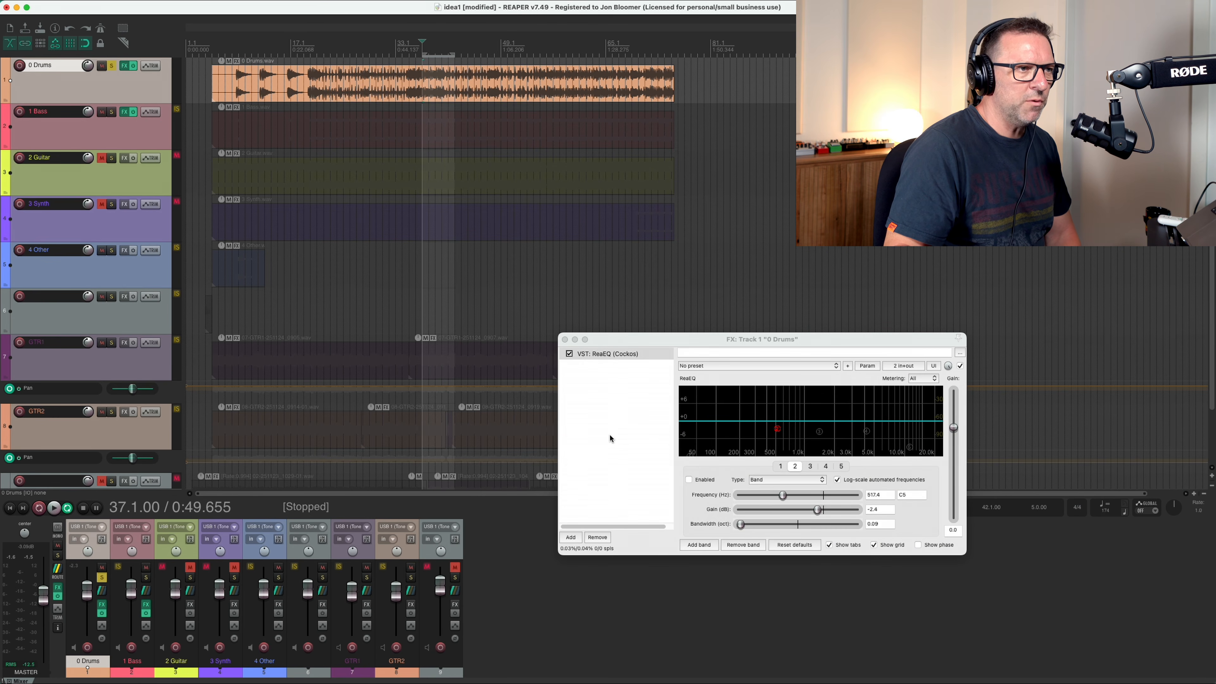
key("space")
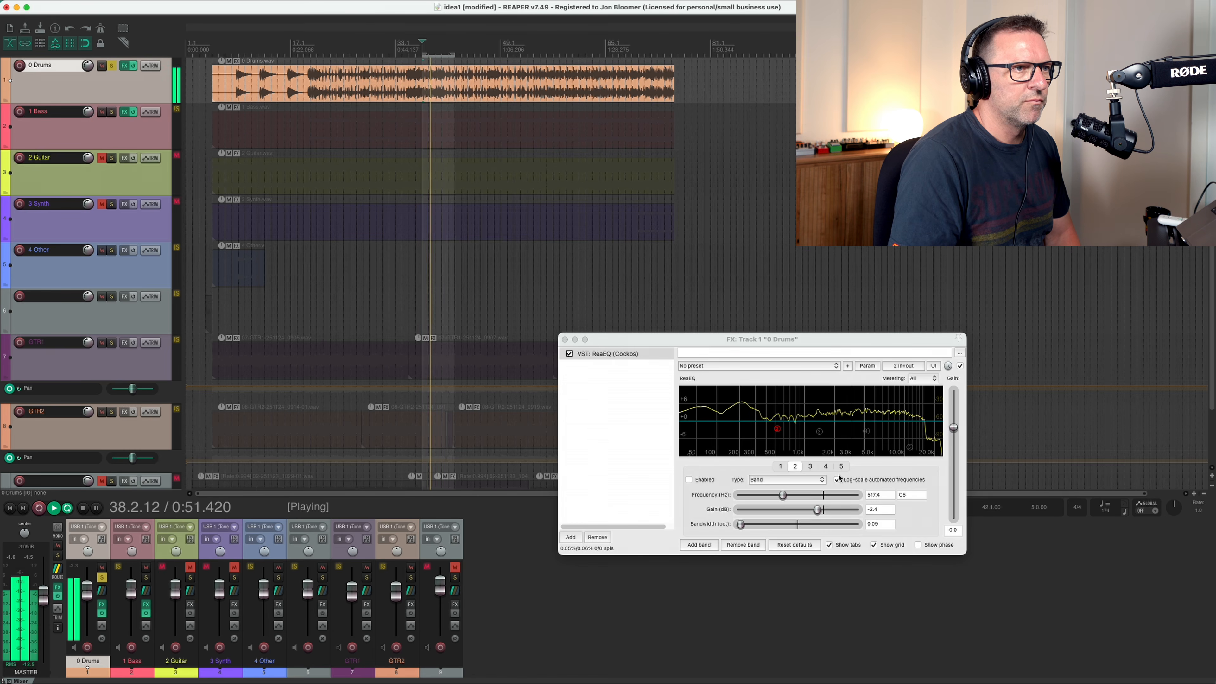
left_click(841, 467)
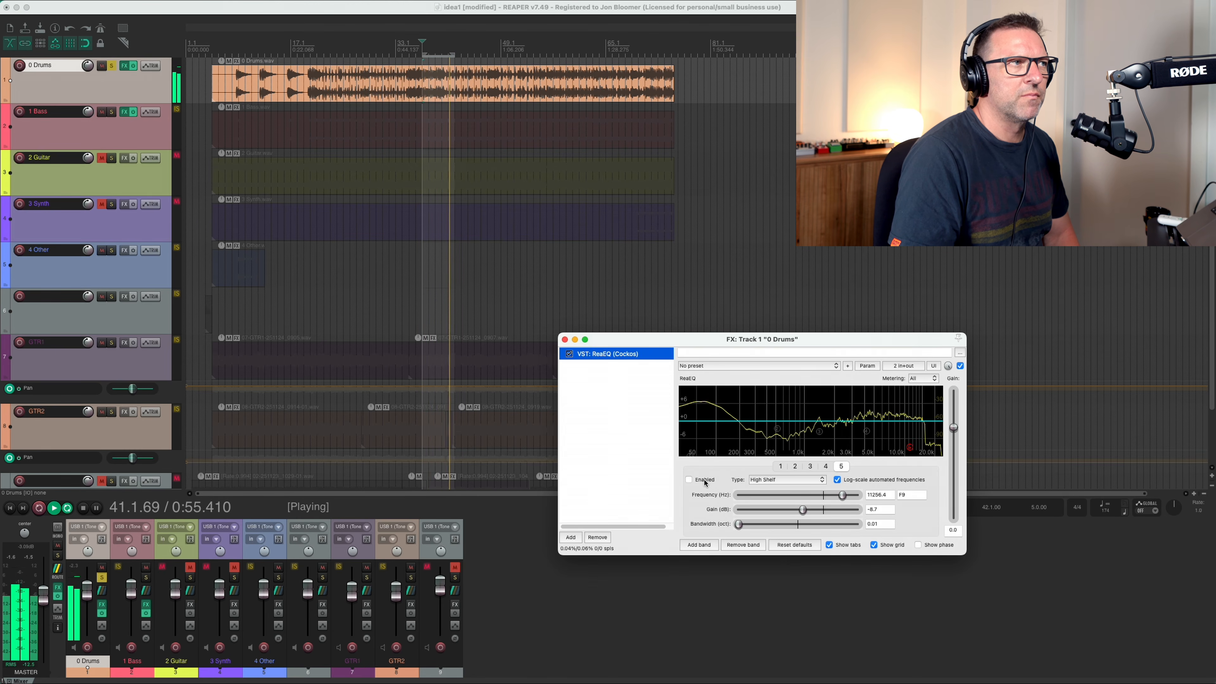
left_click(705, 481)
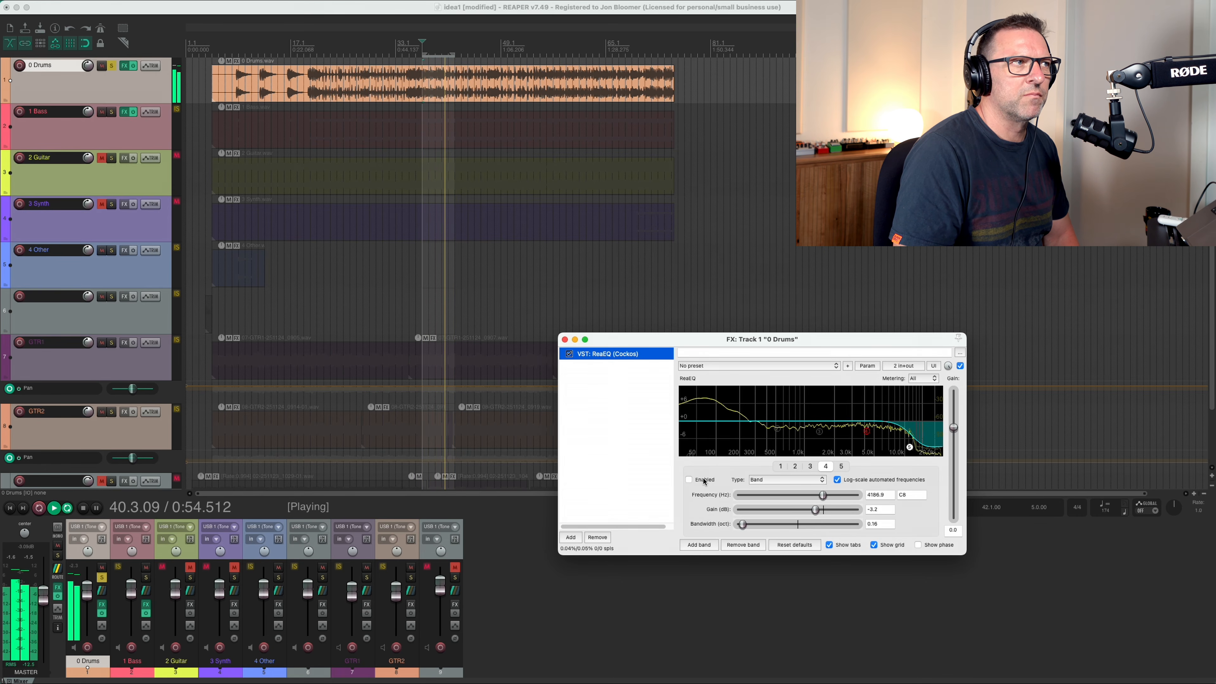
left_click(705, 481)
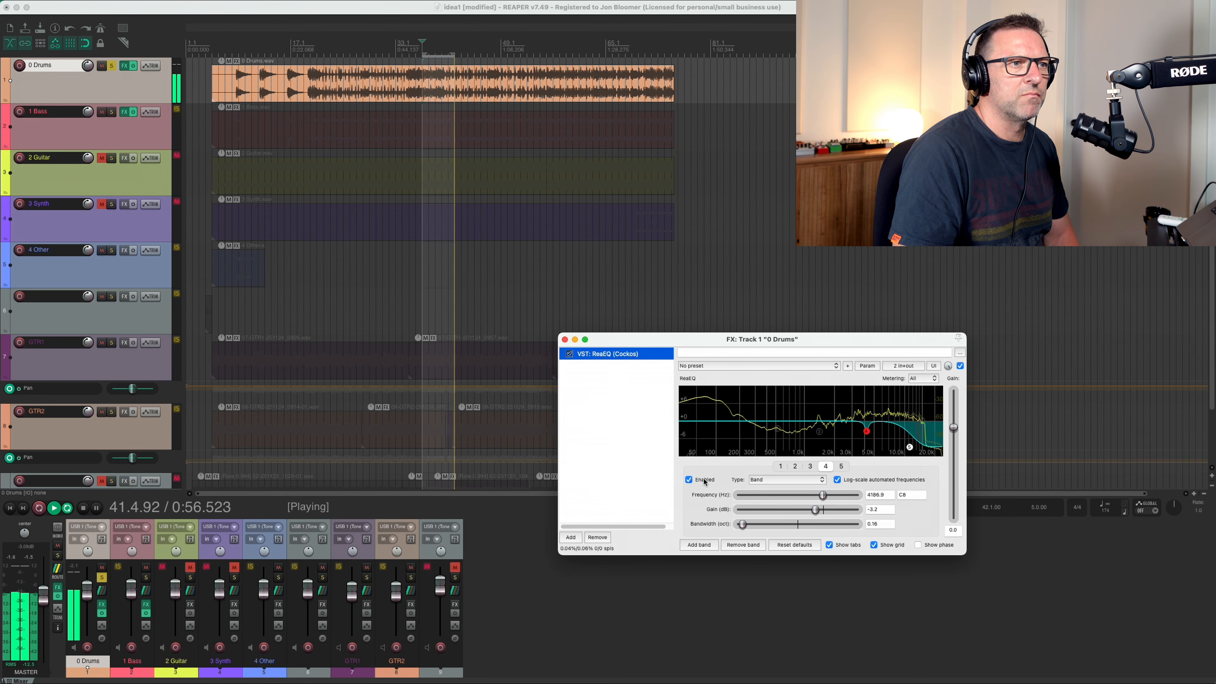
left_click(812, 467)
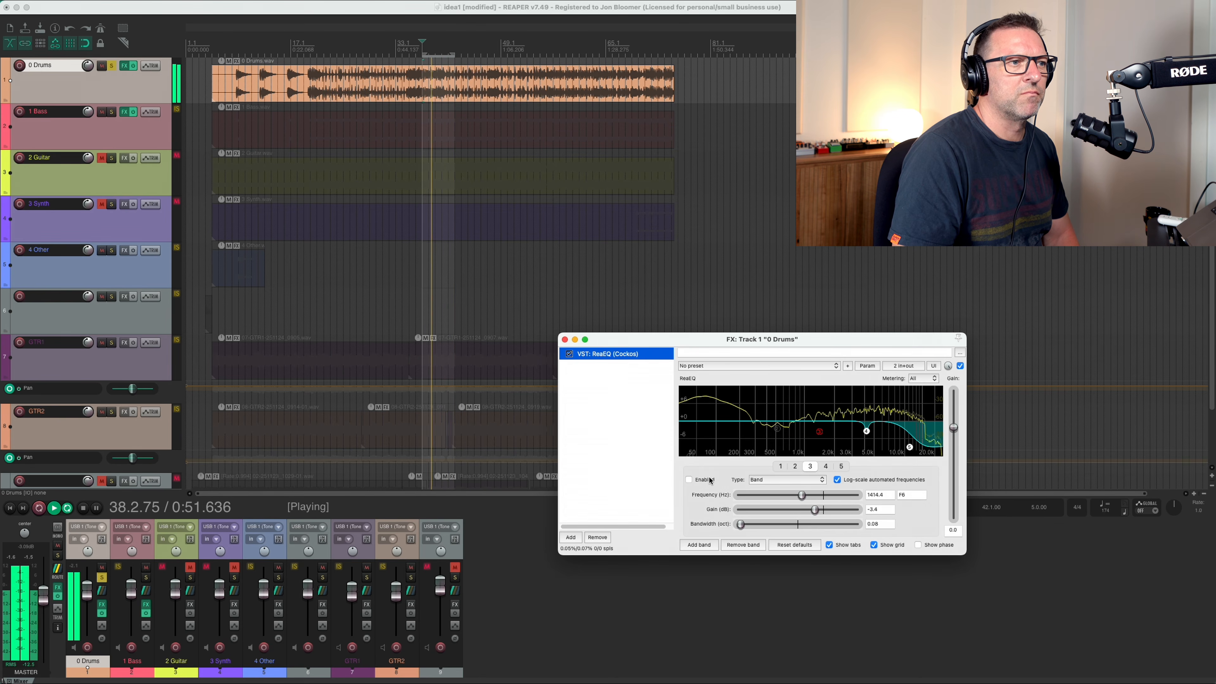
left_click(796, 467)
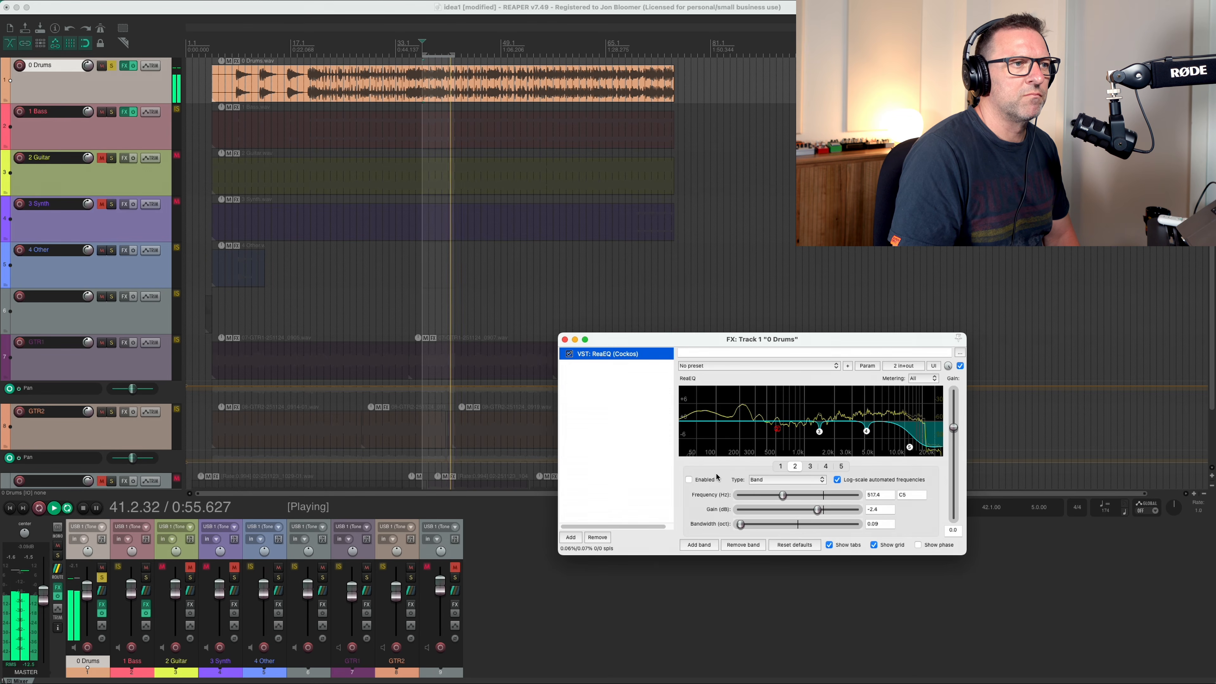
left_click(780, 467)
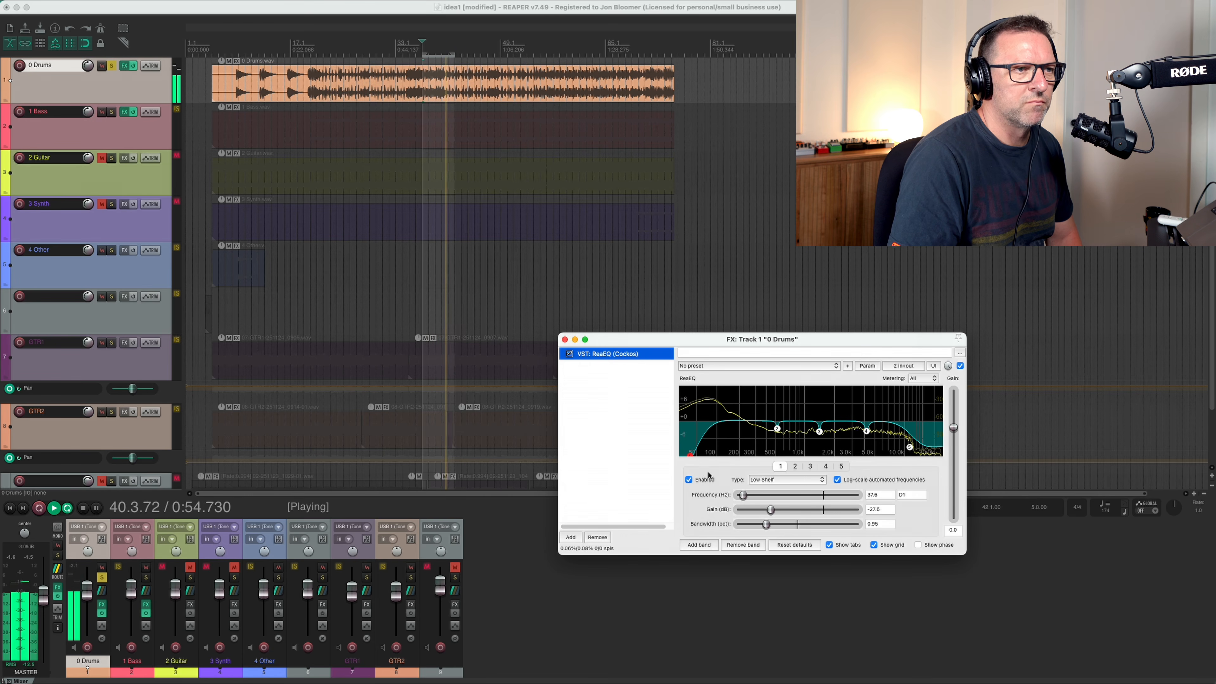
left_click(565, 340)
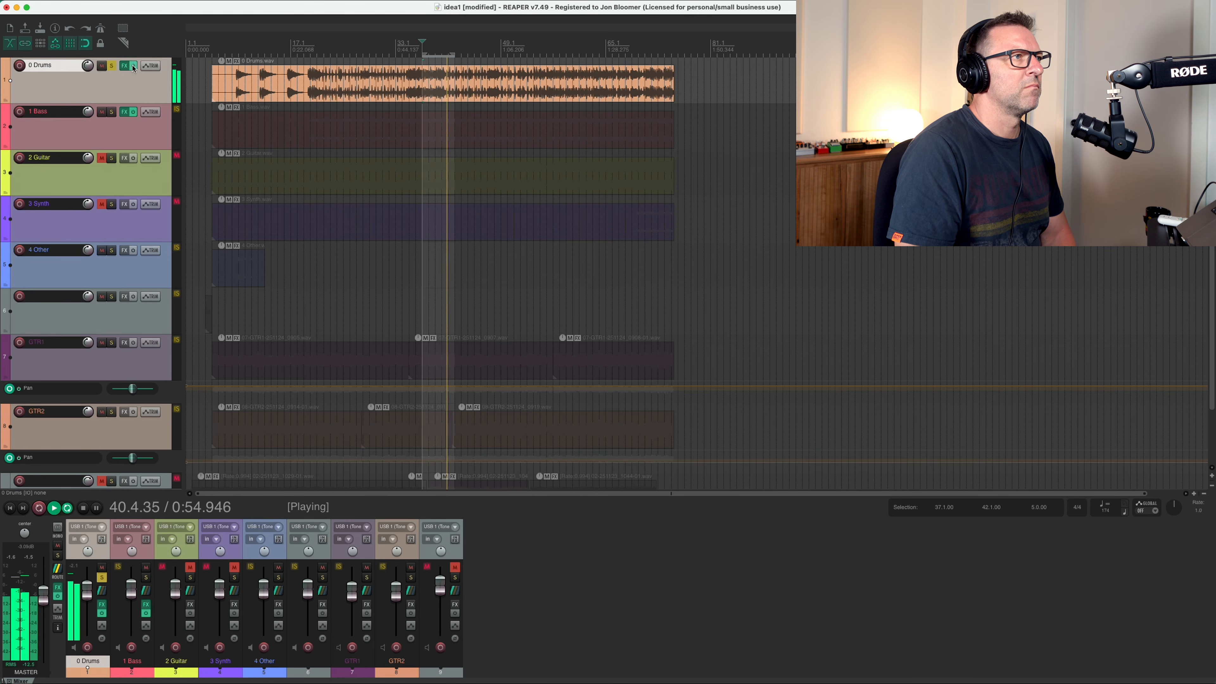
Loop the soloed drums over bars 35 to 40 and compare them with the 0 Drums effects bypassed and active.
key("space")
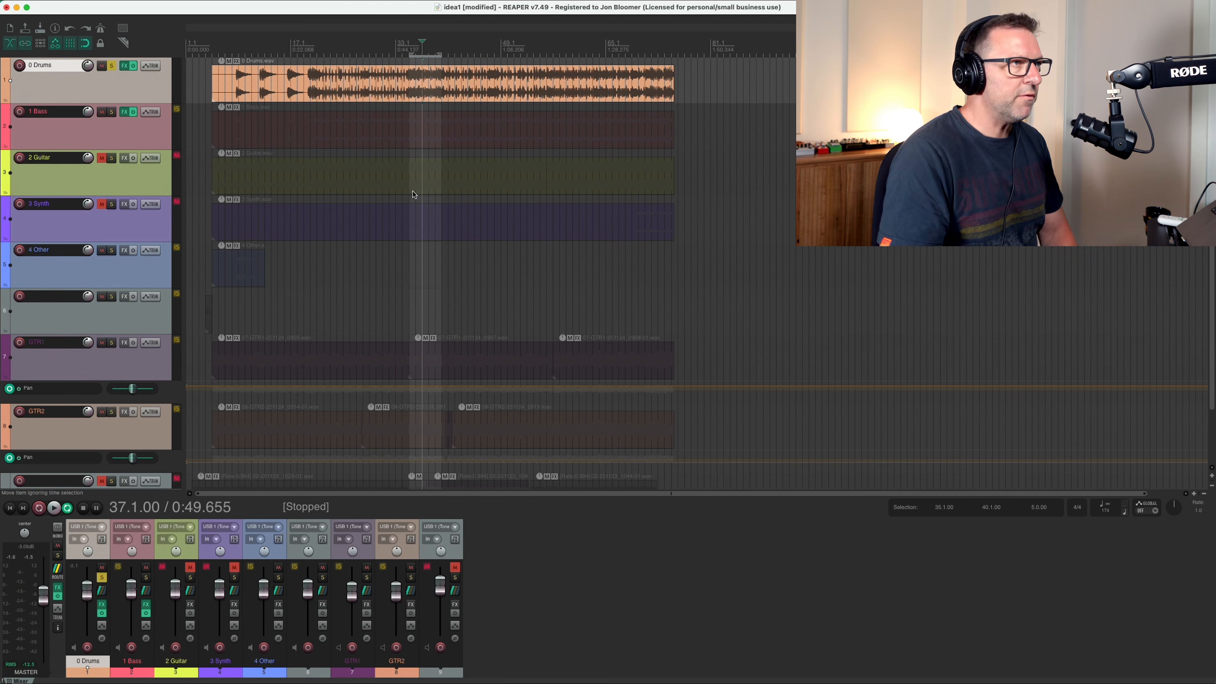
key("space")
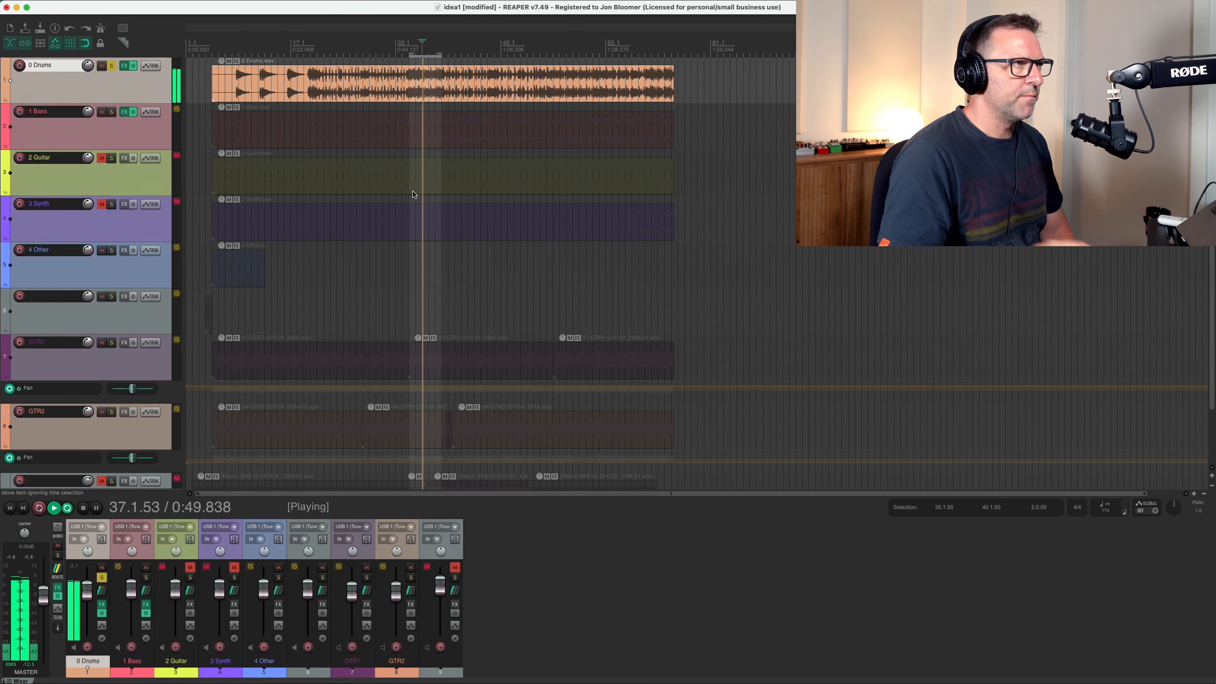
left_click(135, 70)
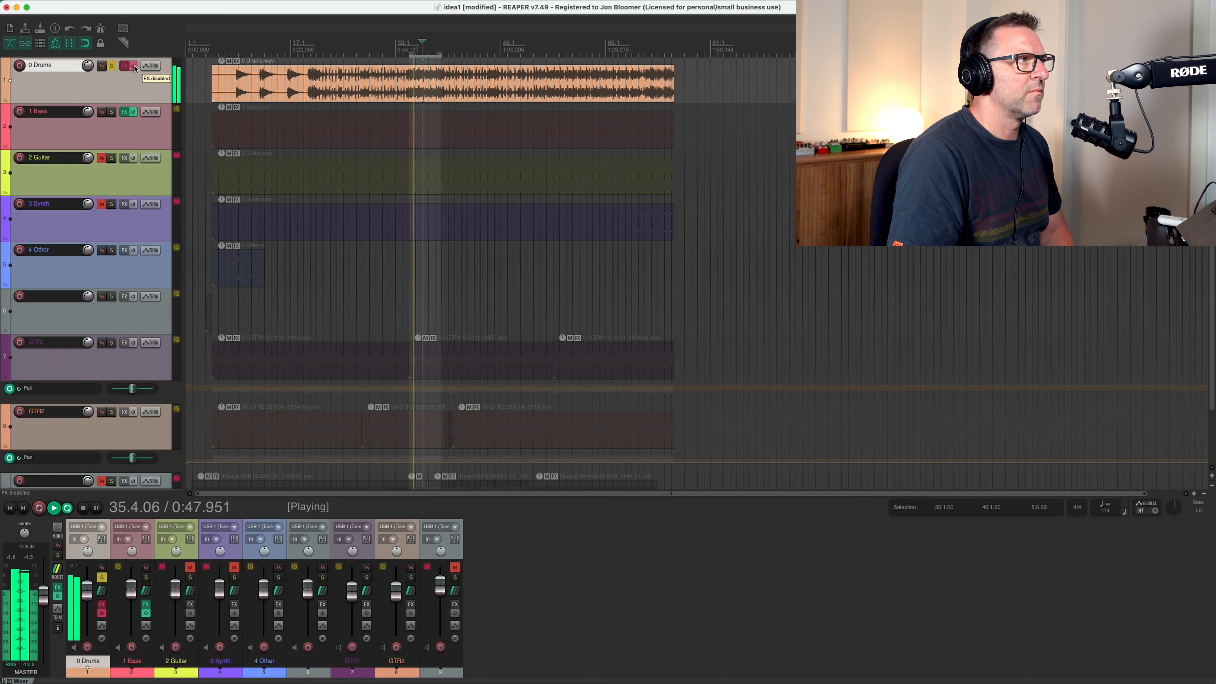
left_click(134, 66)
left_click(135, 68)
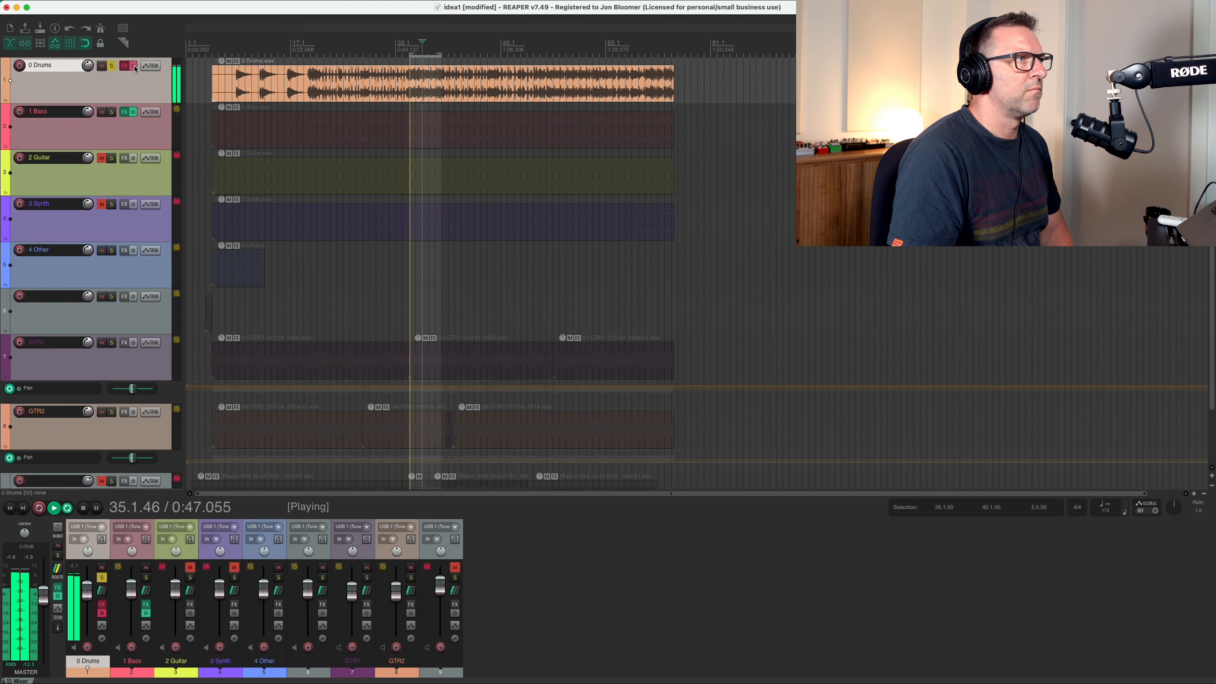
left_click(134, 67)
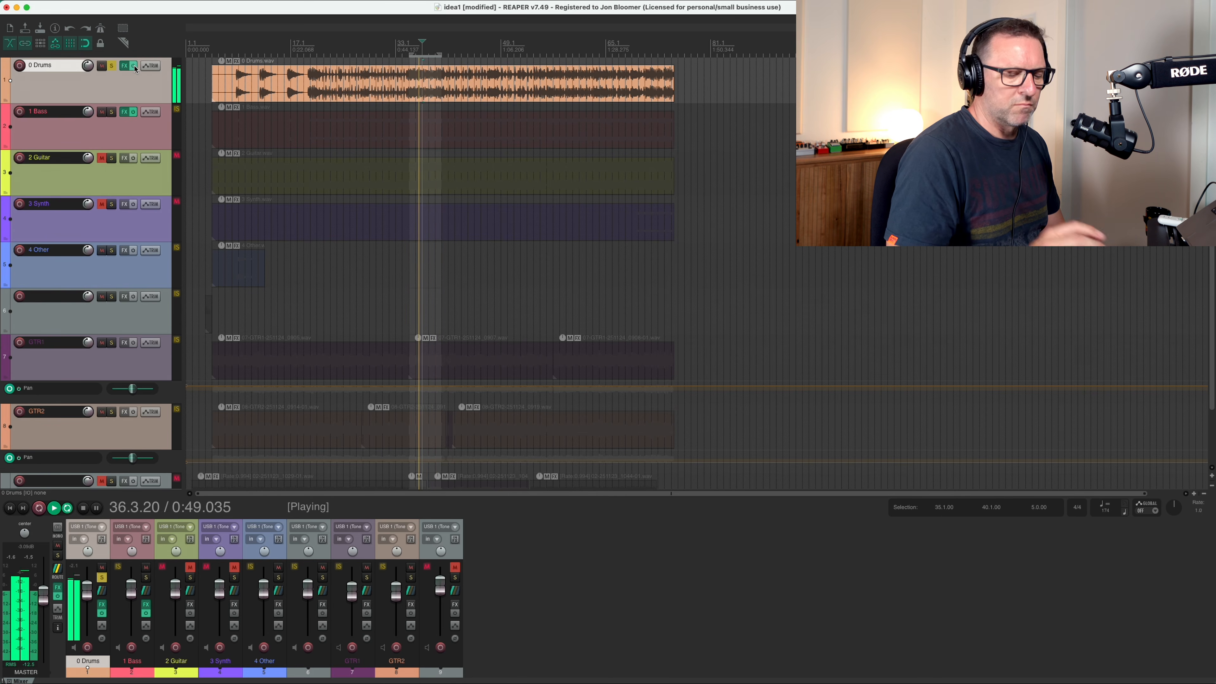
key("space")
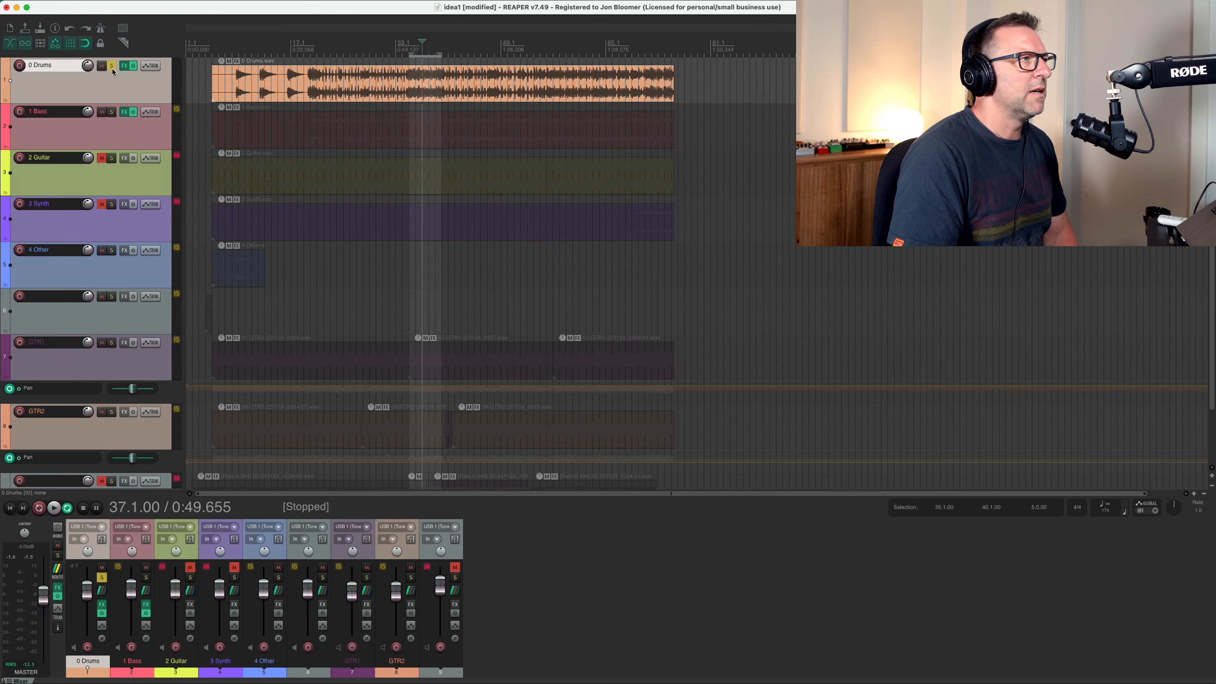
Solo 1 Bass alongside 0 Drums, loop bars 35 to 40, and compare both tracks with their effects bypassed and active.
left_click(112, 112)
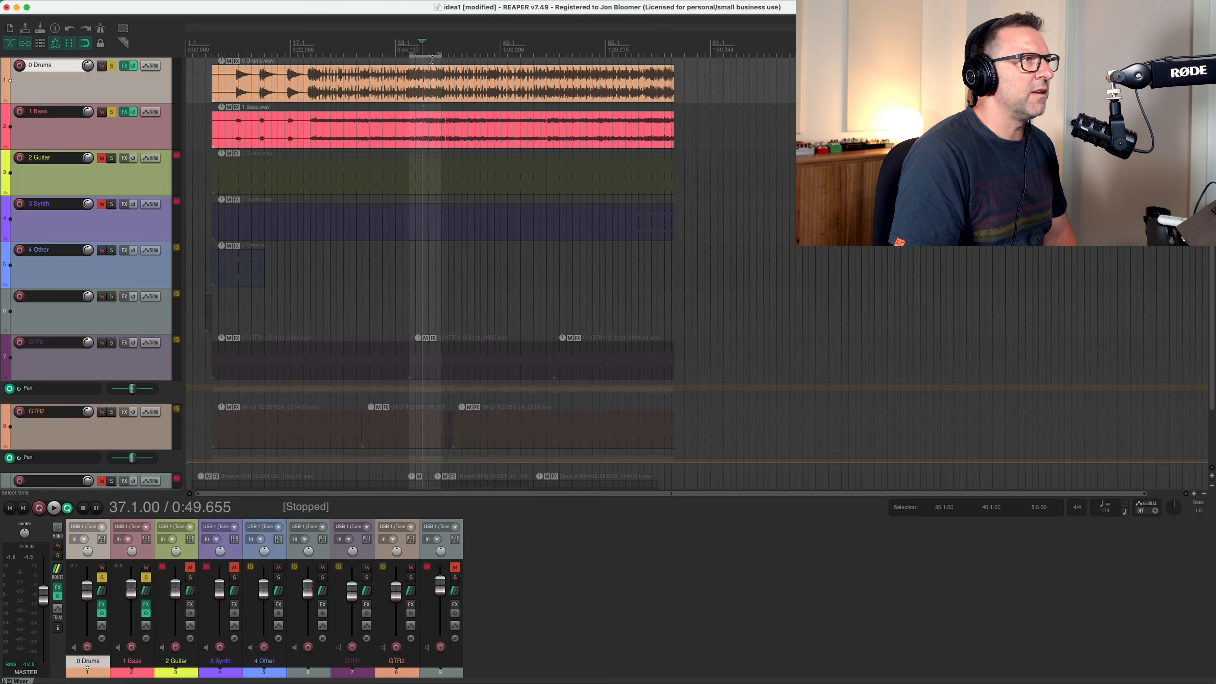
left_click(409, 48)
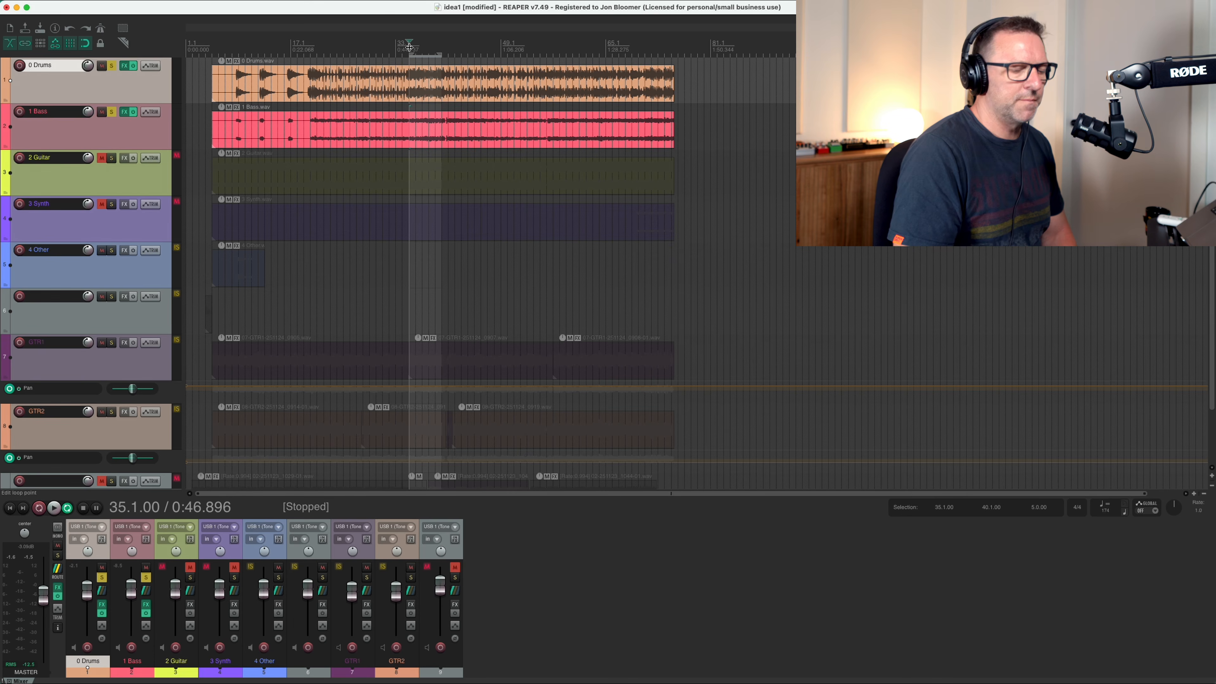
key("space")
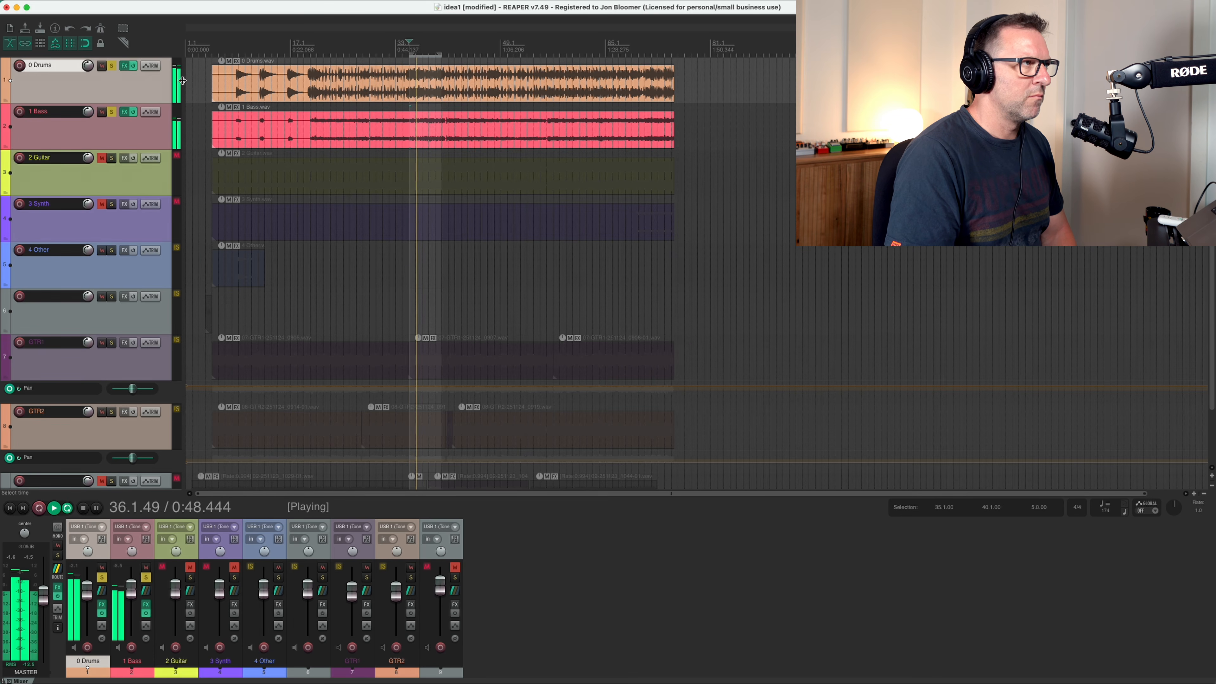
left_click(133, 66)
left_click(134, 113)
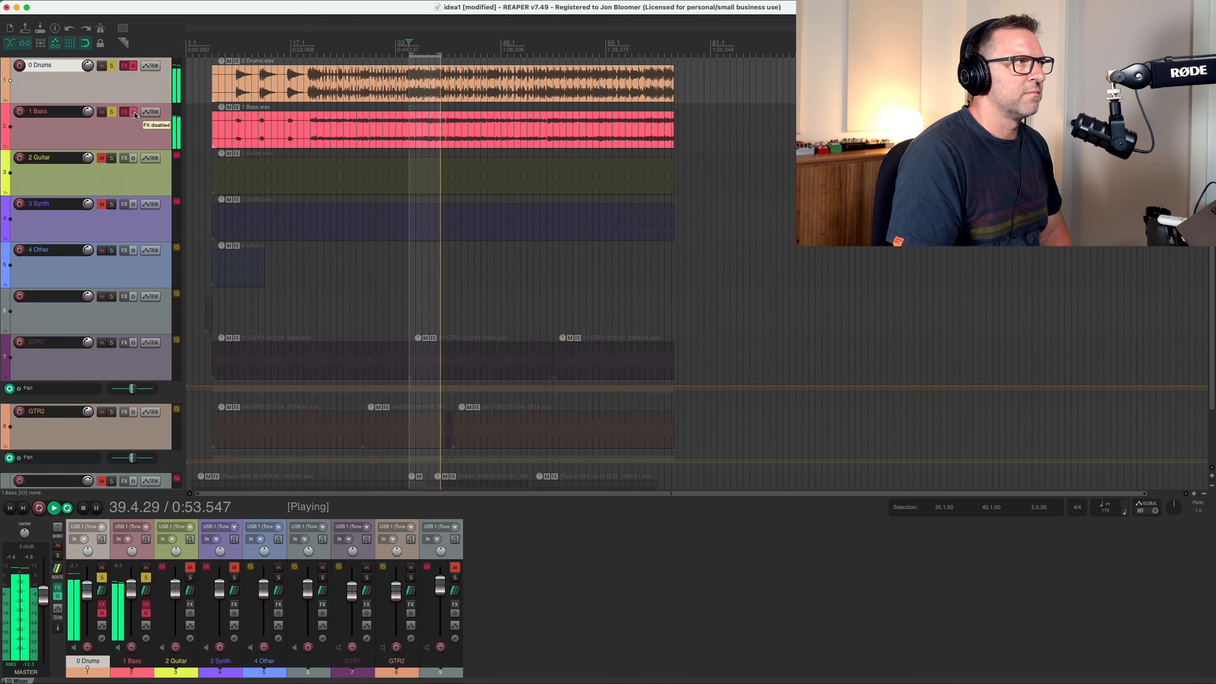
left_click(134, 113)
left_click(133, 66)
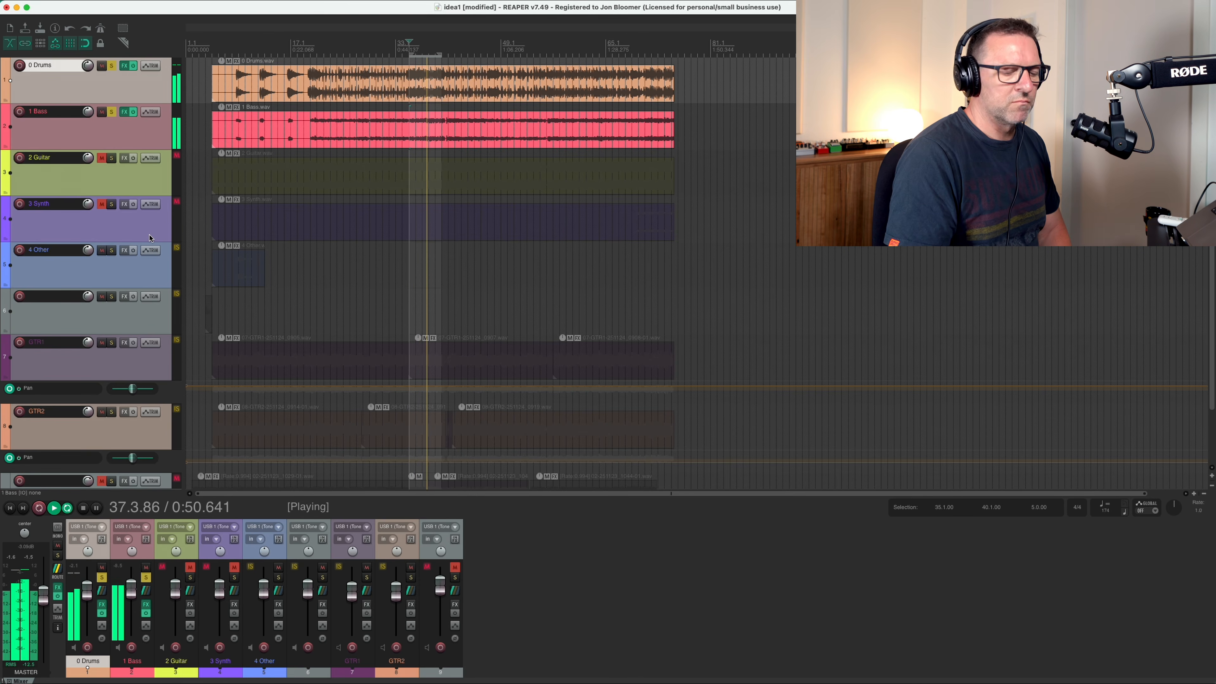
key("space")
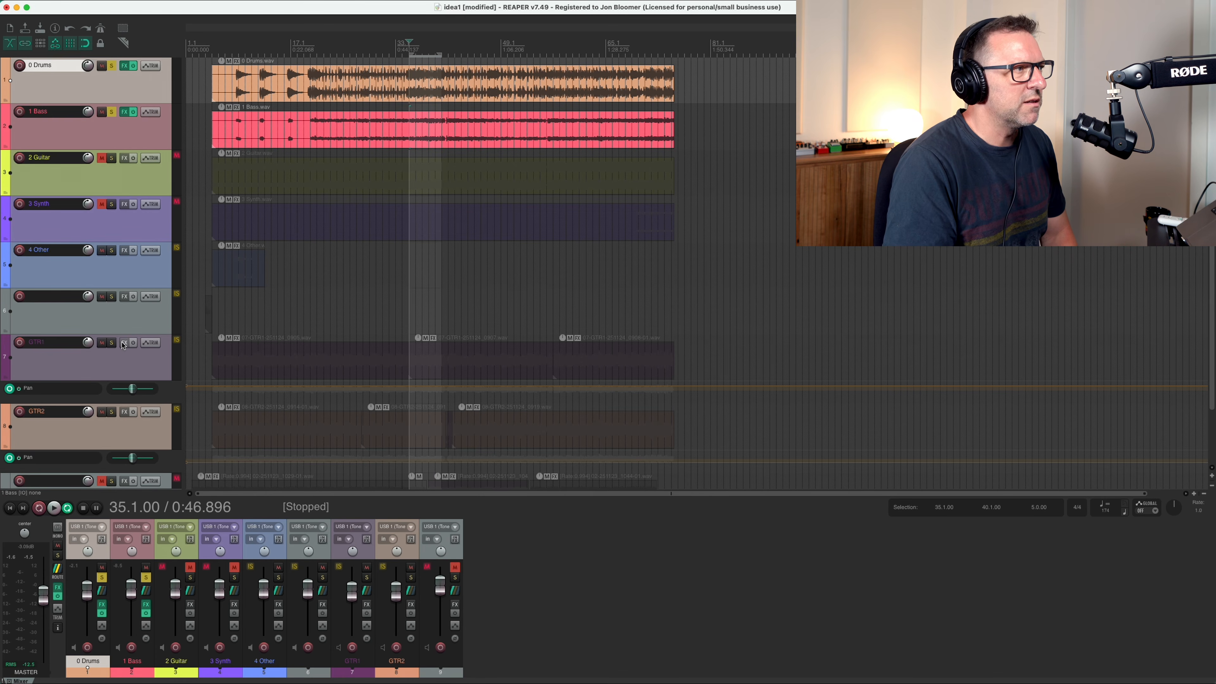
Unsolo 1 Bass and 0 Drums, and play the full mix from bar 5 with looping off.
left_click(111, 111)
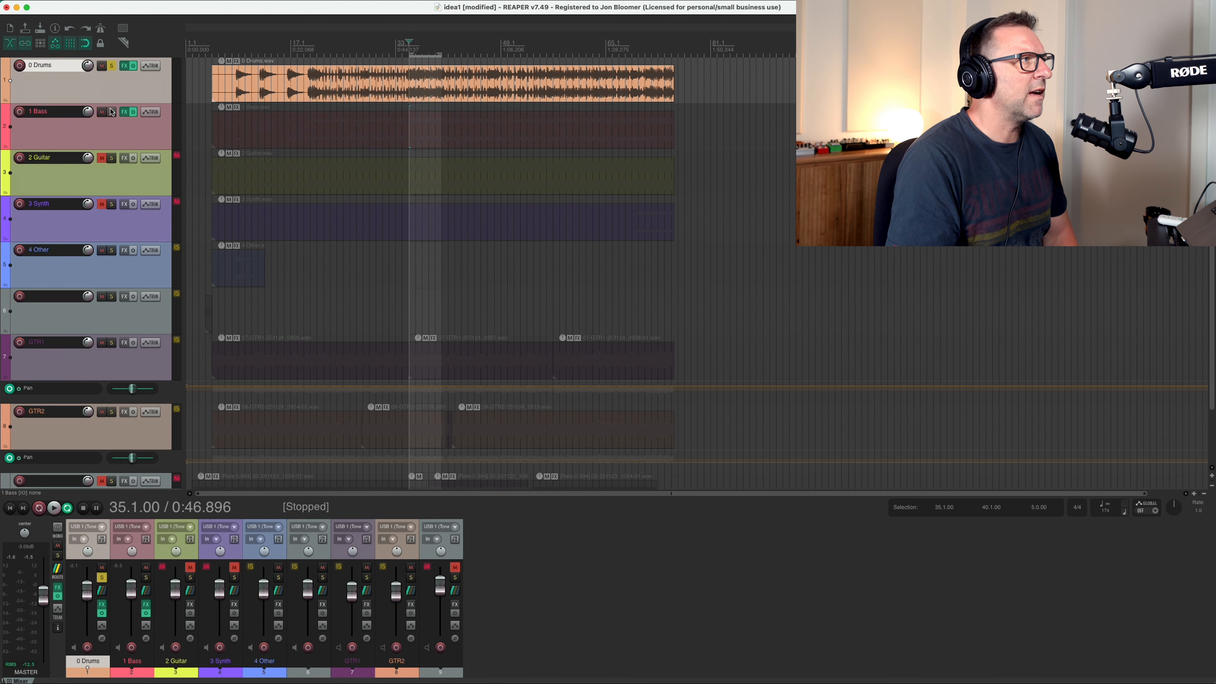
left_click(111, 66)
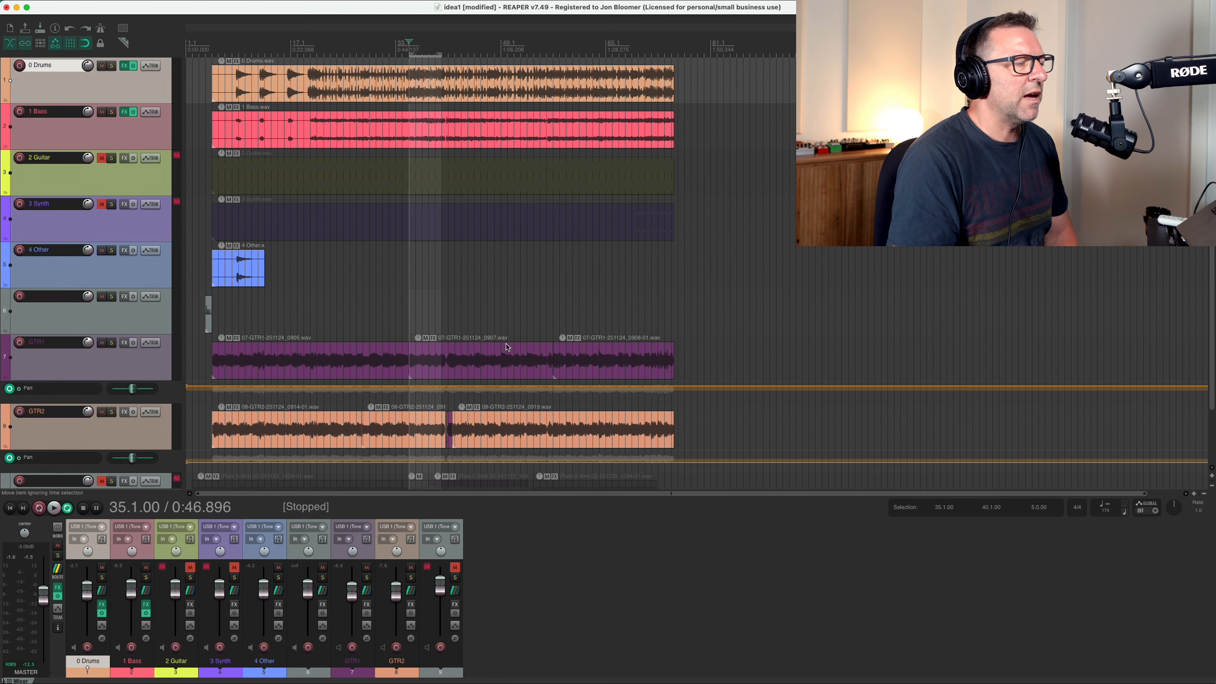
left_click(210, 53)
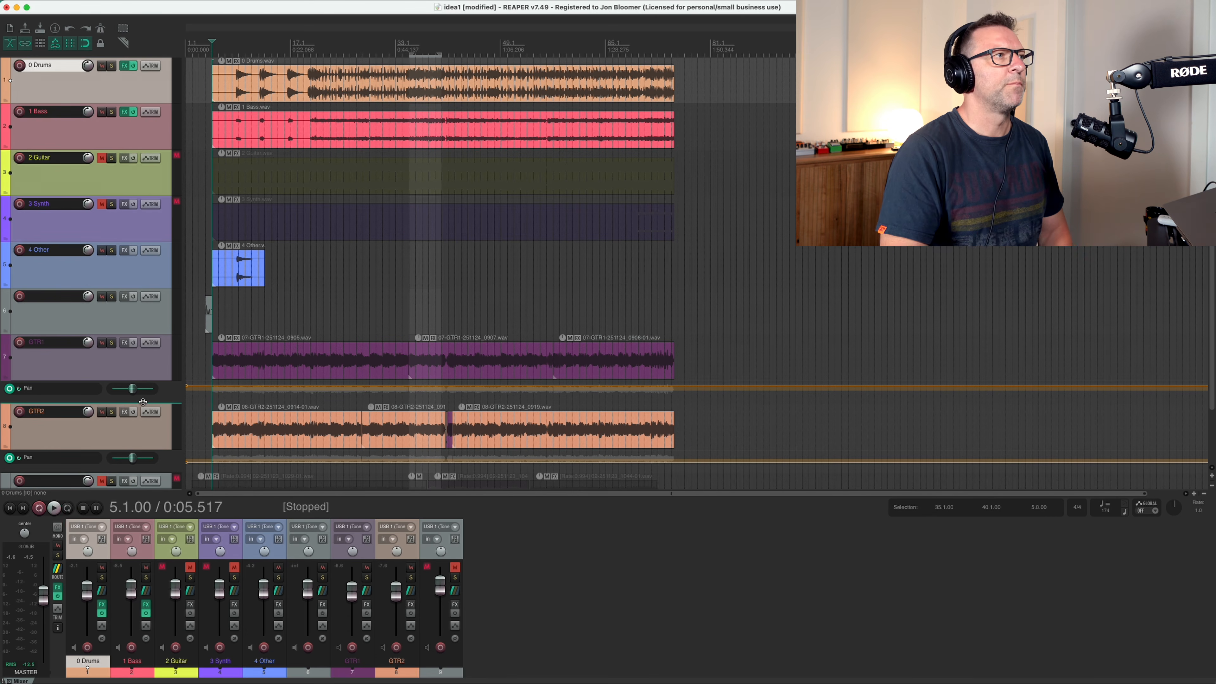
key("space")
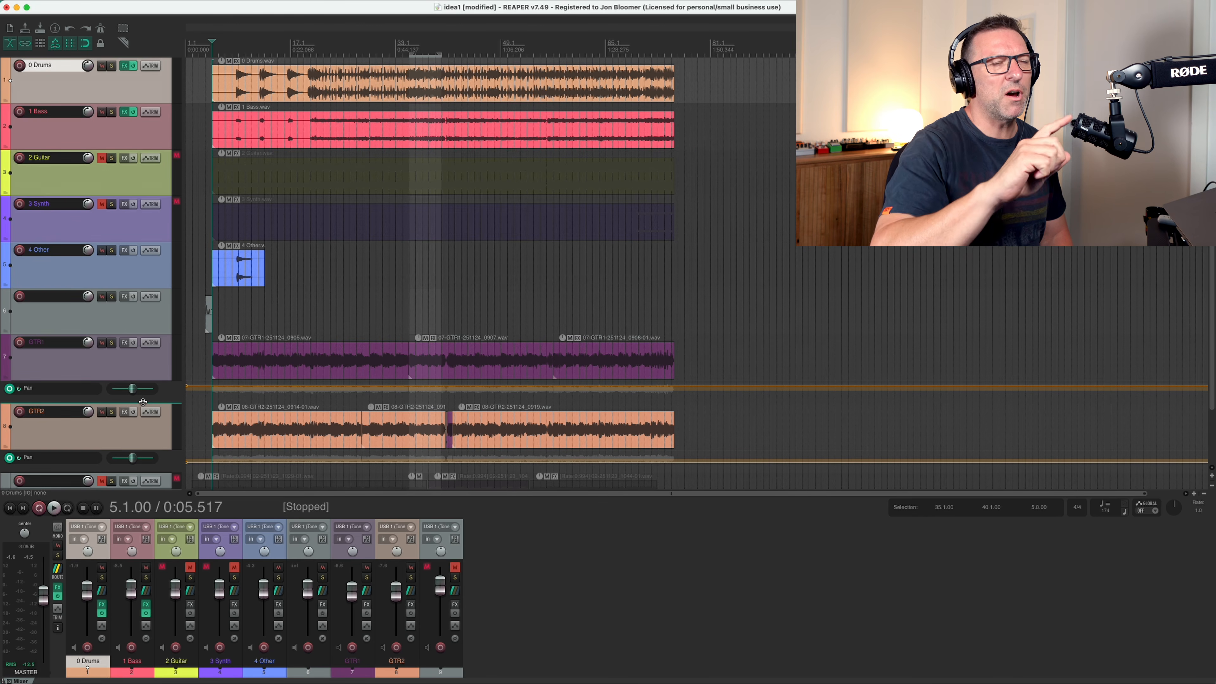
Play the ending of the full mix from bar 71.
left_click(646, 57)
key("space")
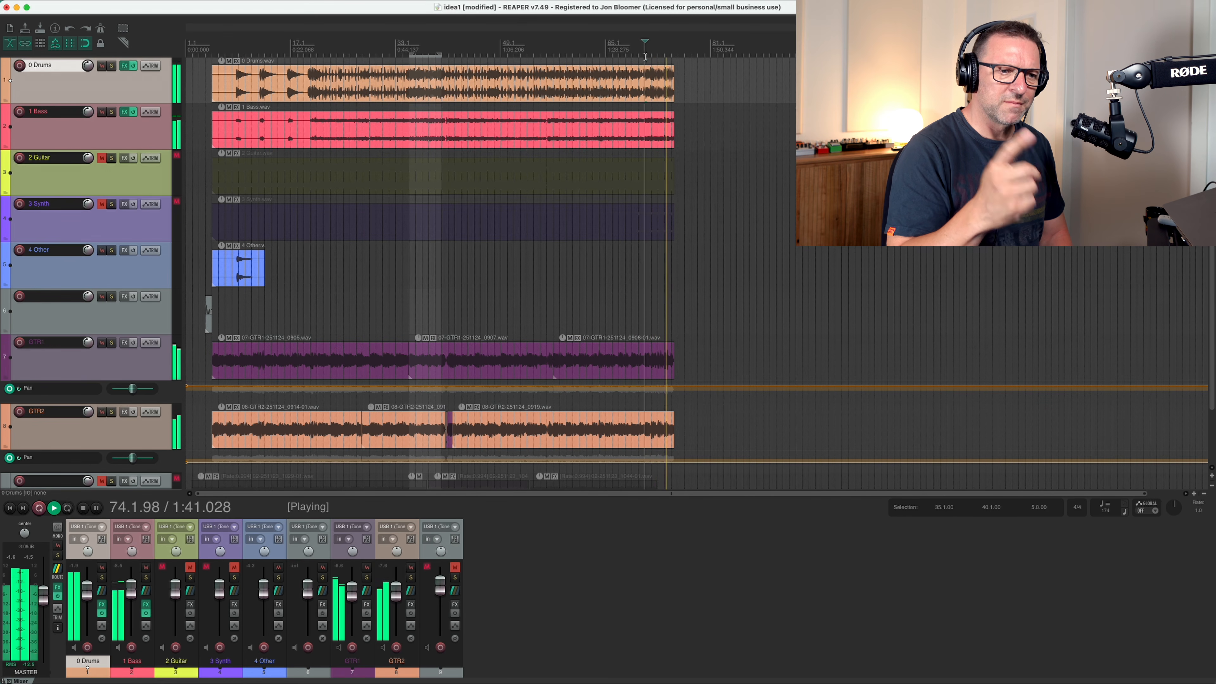
key("space")
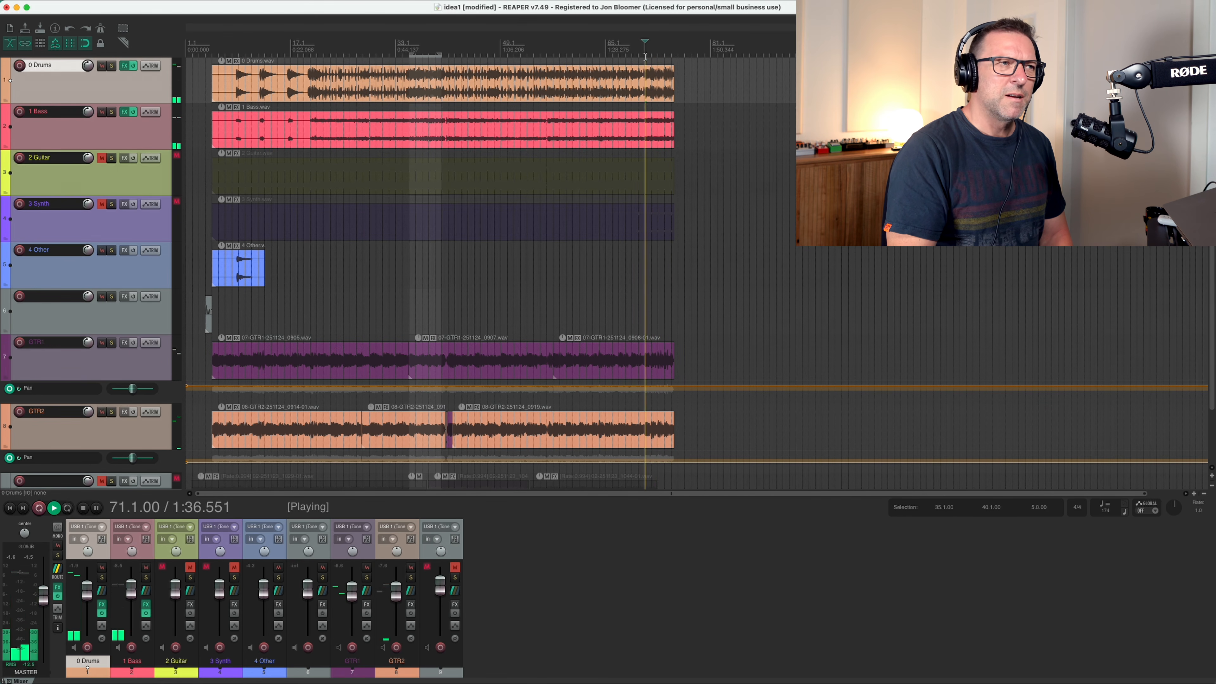